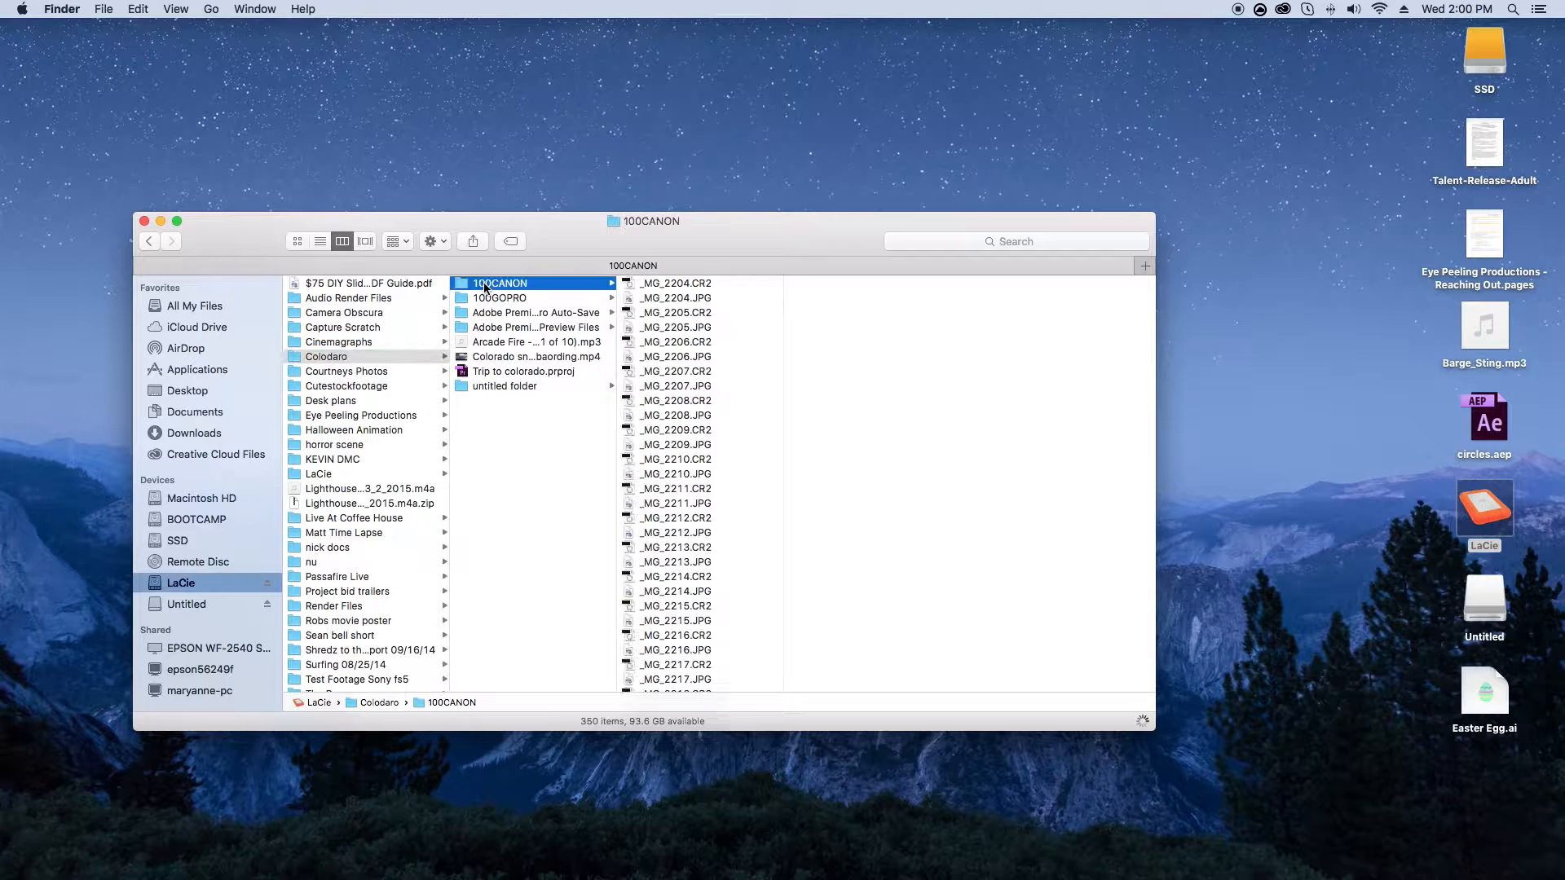
- Browse the raw photos in the 100CANON folder, compare _MG_2207.CR2 and _MG_2208.CR2, and preview _MG_2208.CR2
left_click(661, 288)
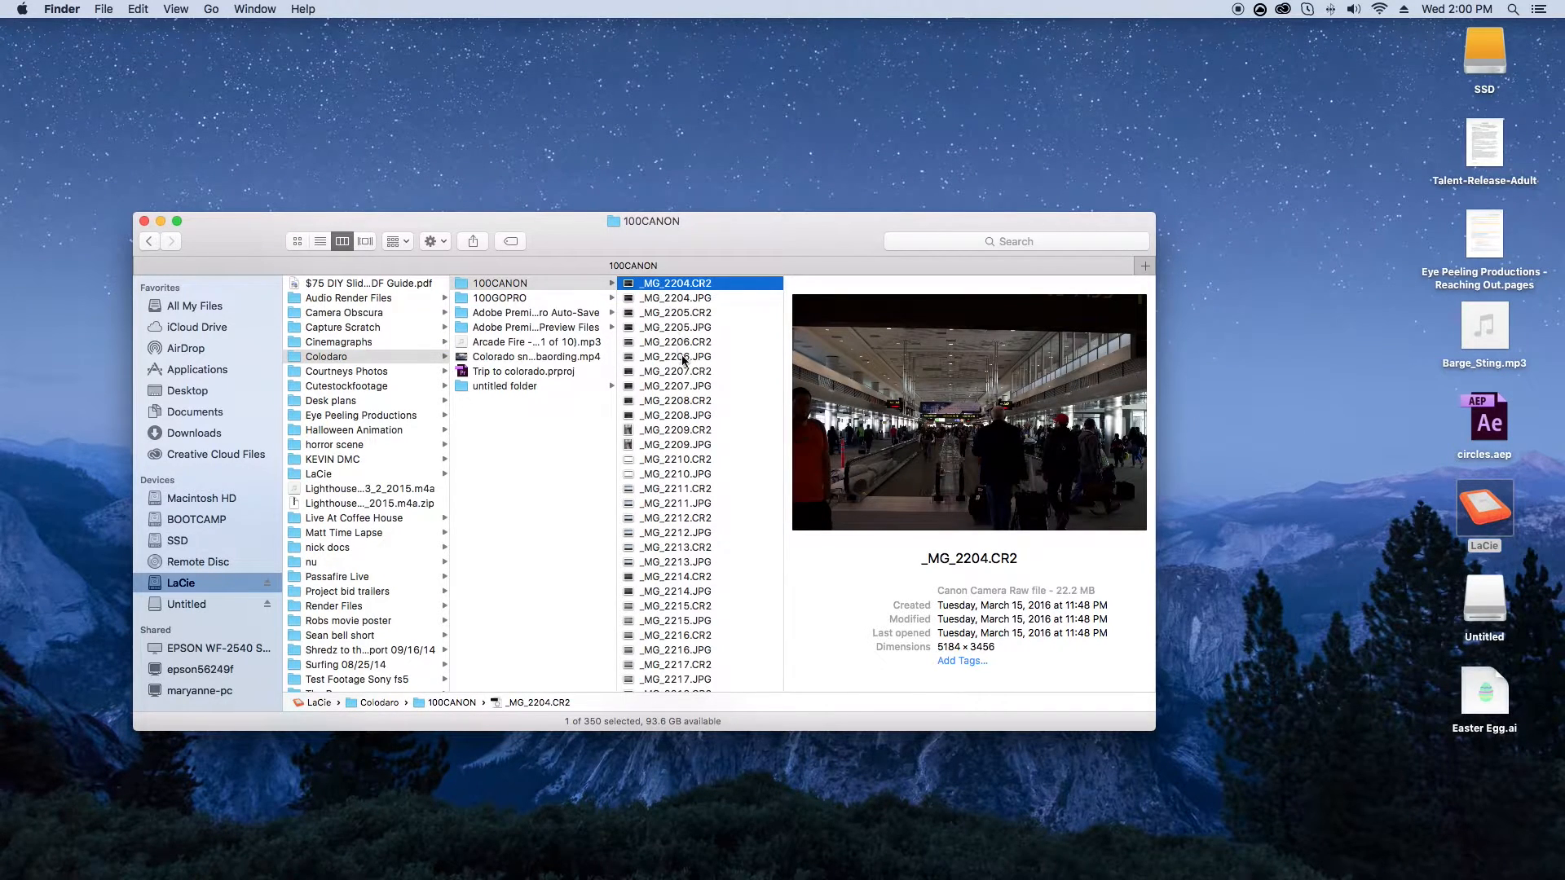
left_click(681, 390)
left_click(682, 400)
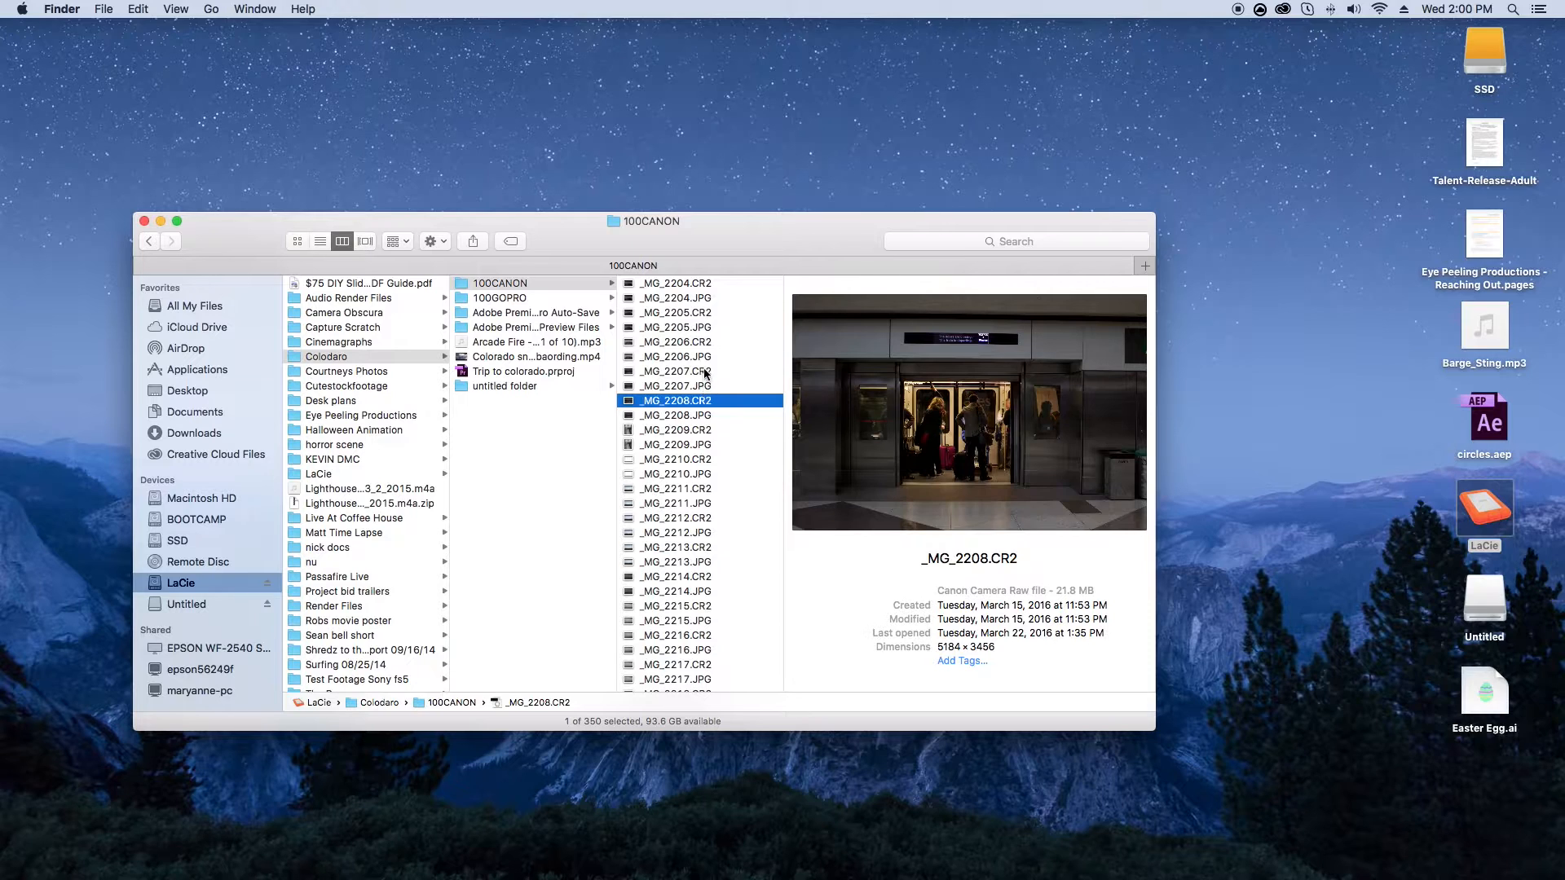
left_click(705, 372)
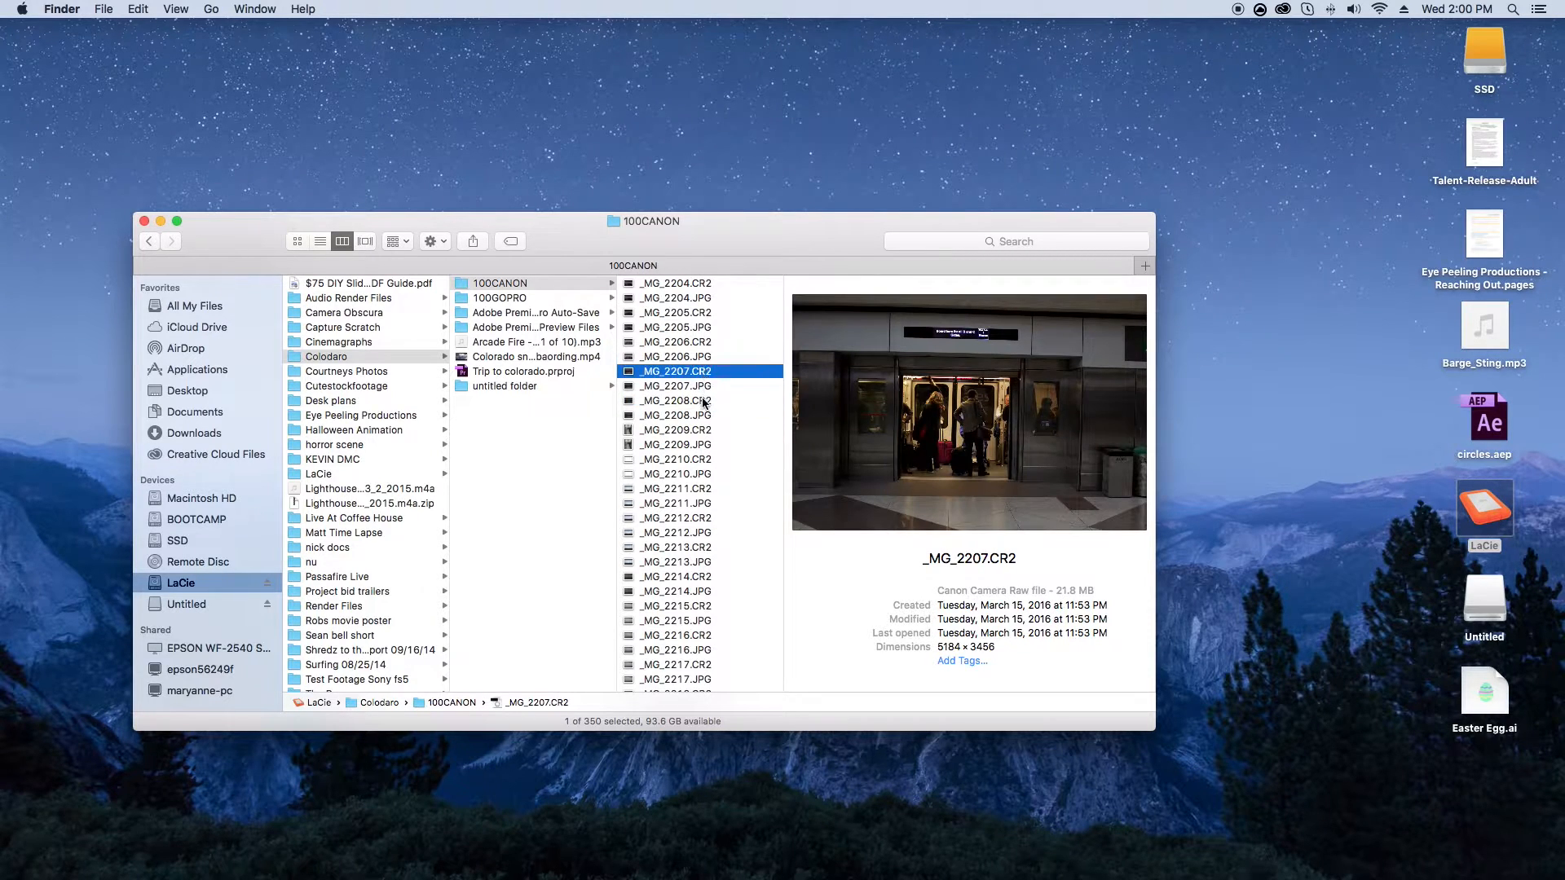
left_click(705, 401)
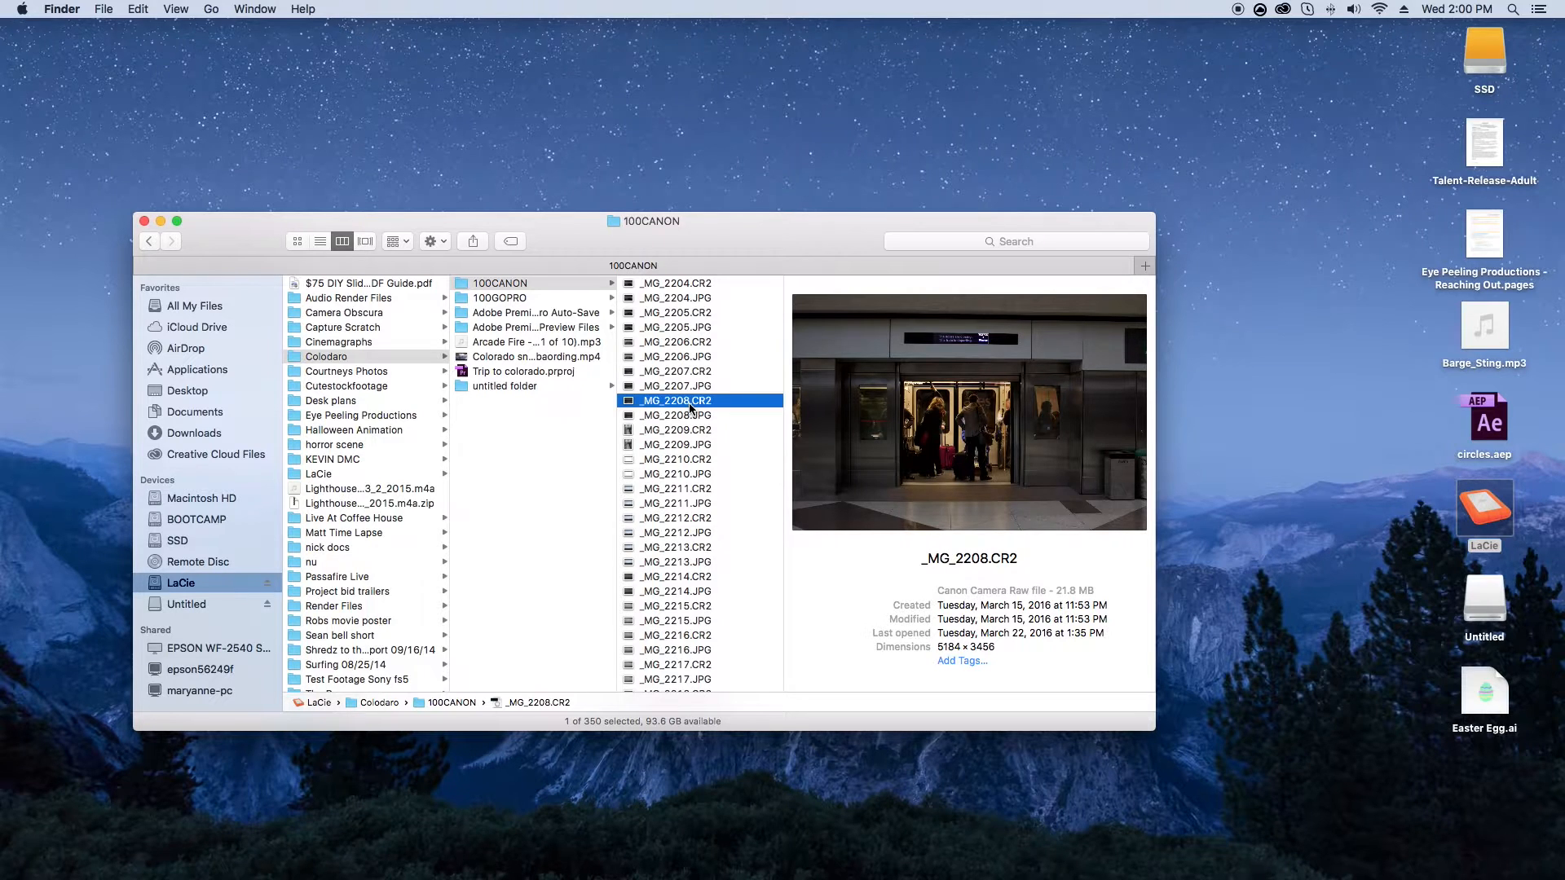
key("space")
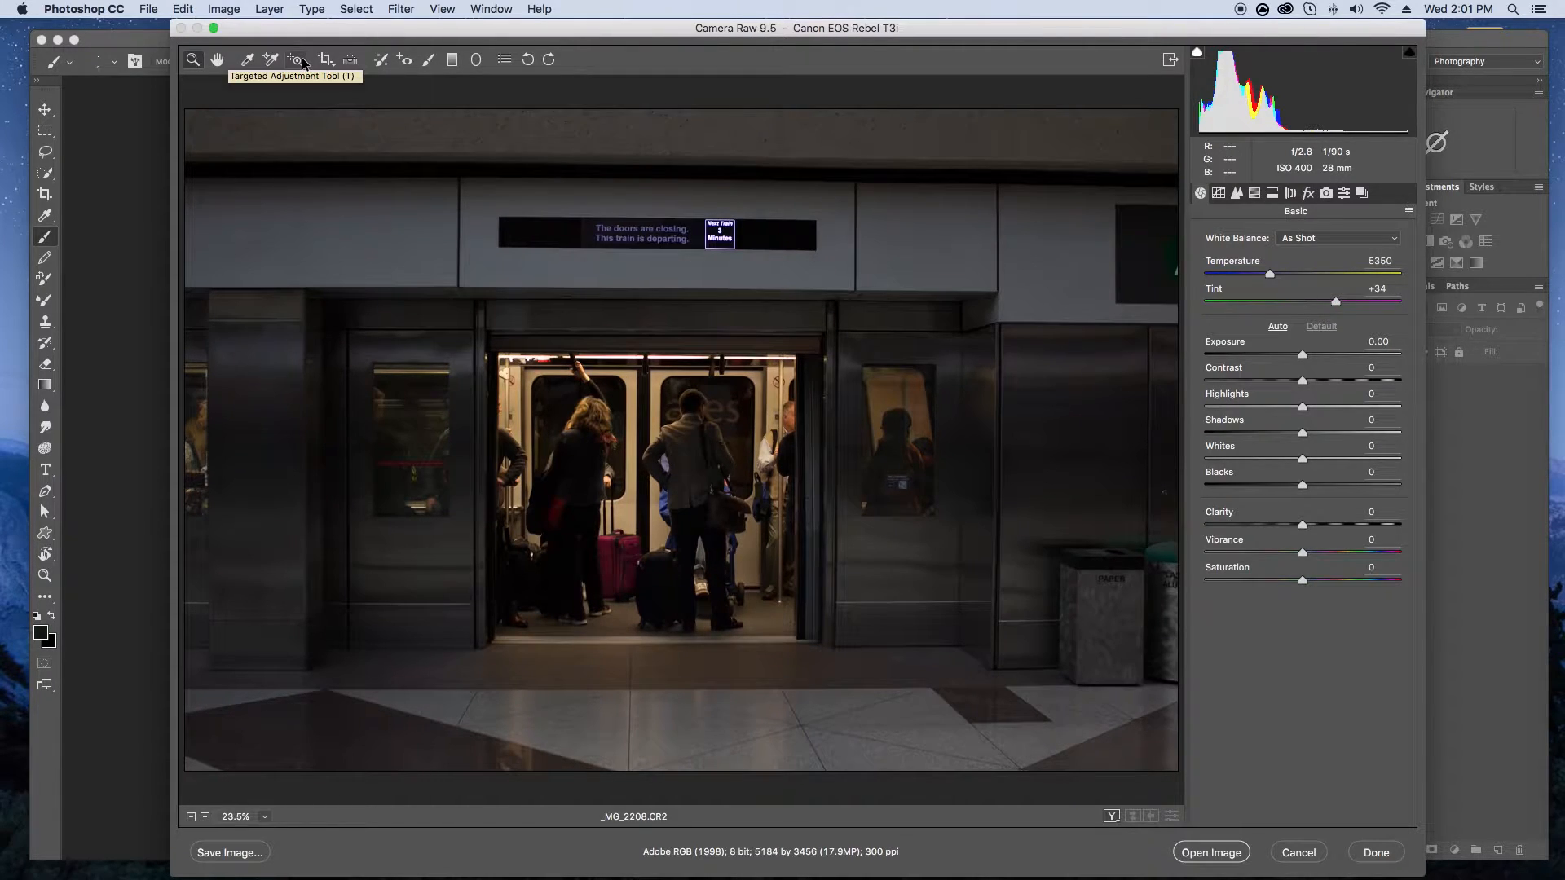
- Level the train photo automatically with the Straighten tool and apply the resulting crop
left_click(349, 60)
double_click(349, 59)
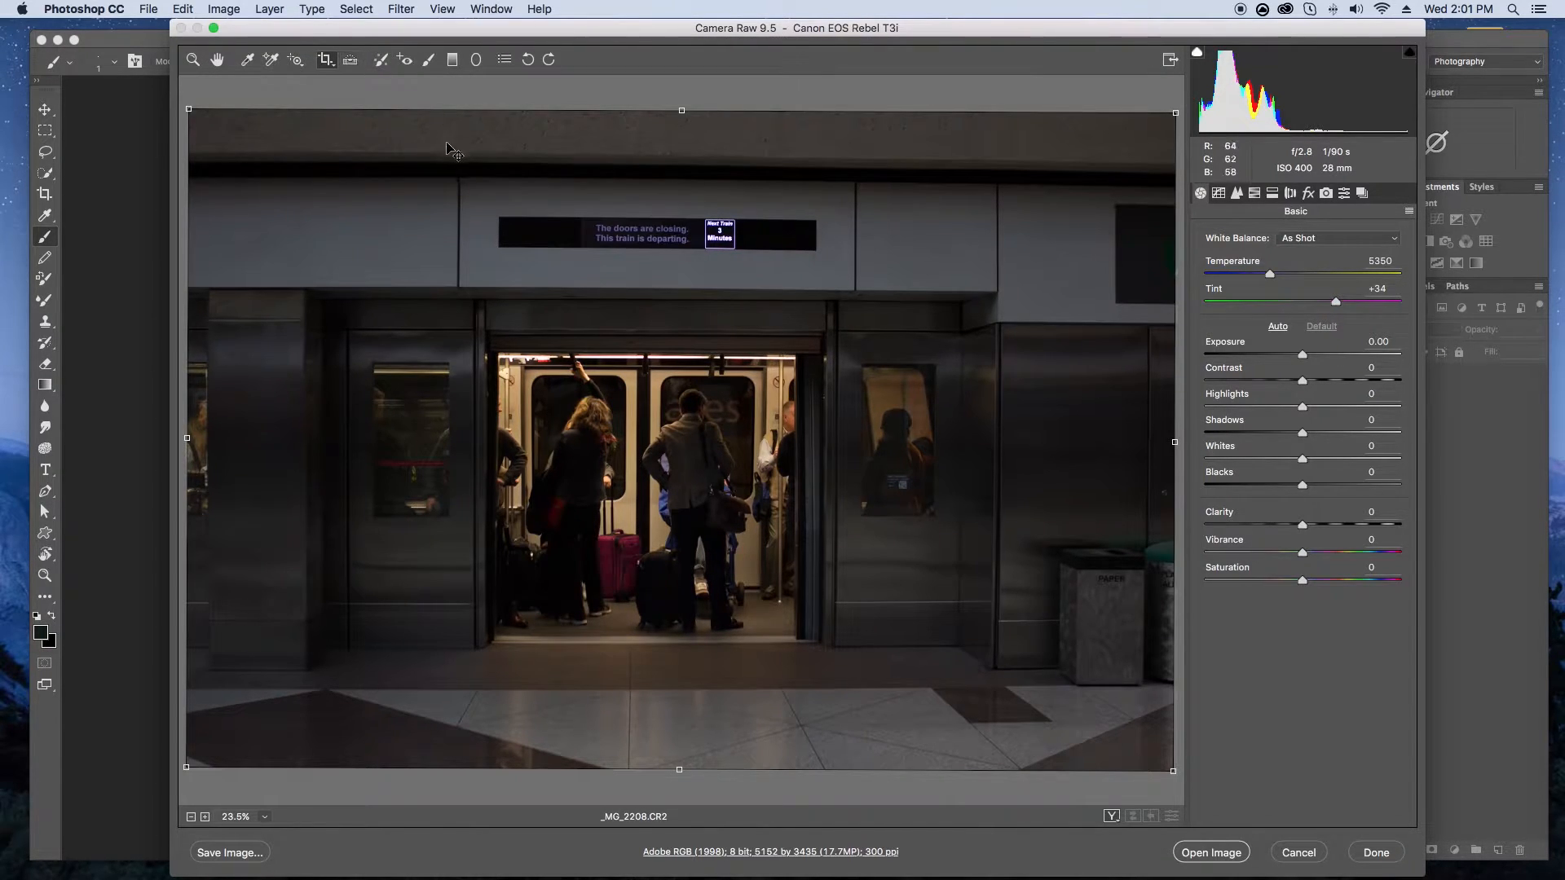
key("z")
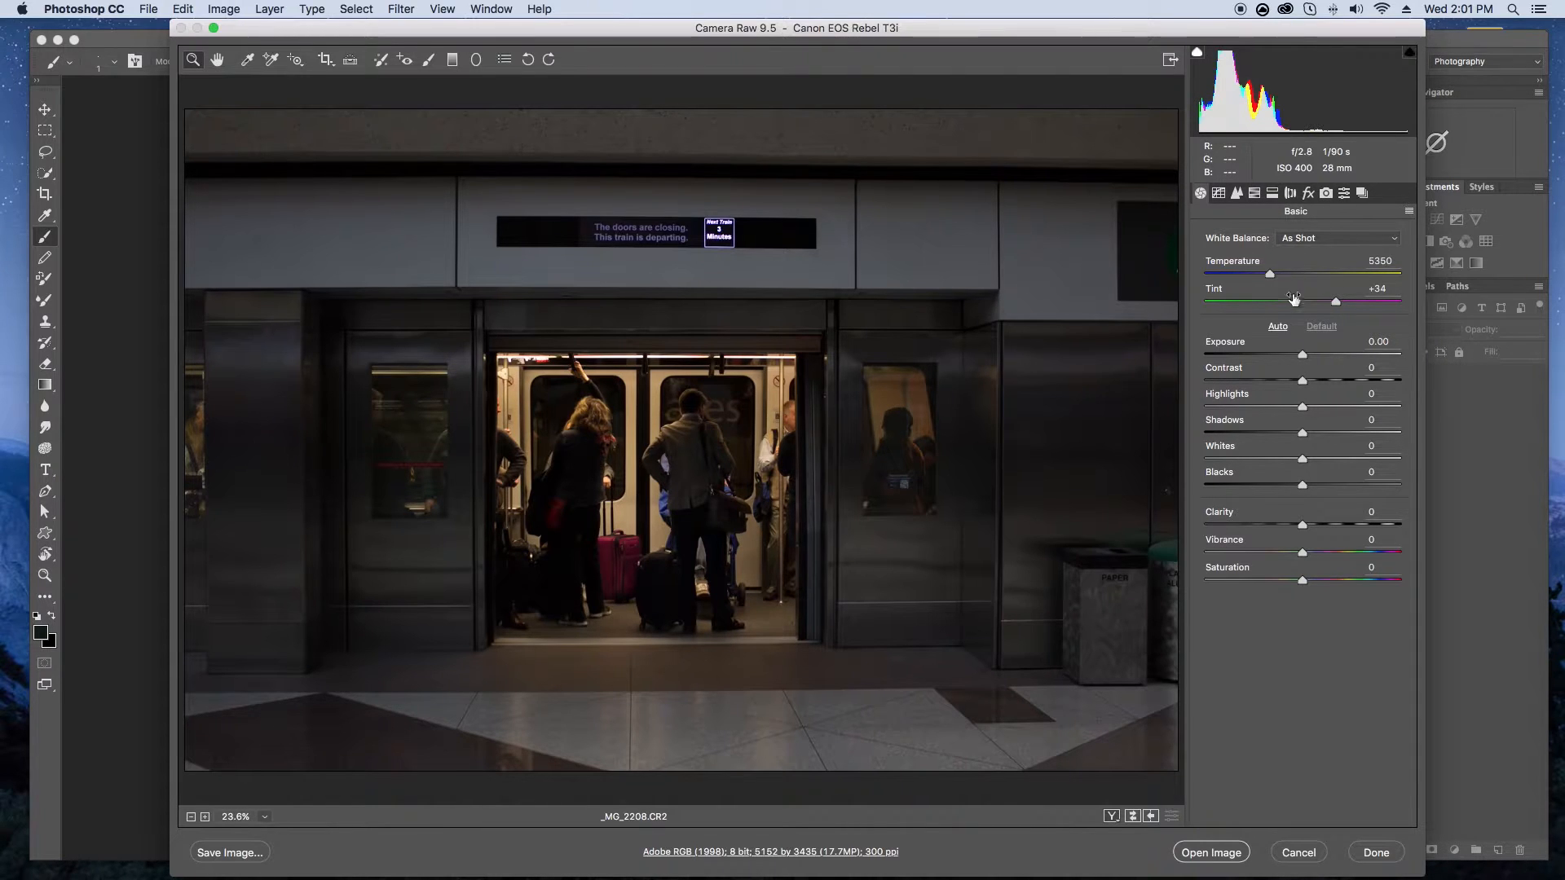
- Set the photo's exposure to +1.55, highlights to -34, shadows to -24 and temperature to 4850
left_click_drag(1304, 355, 1332, 352)
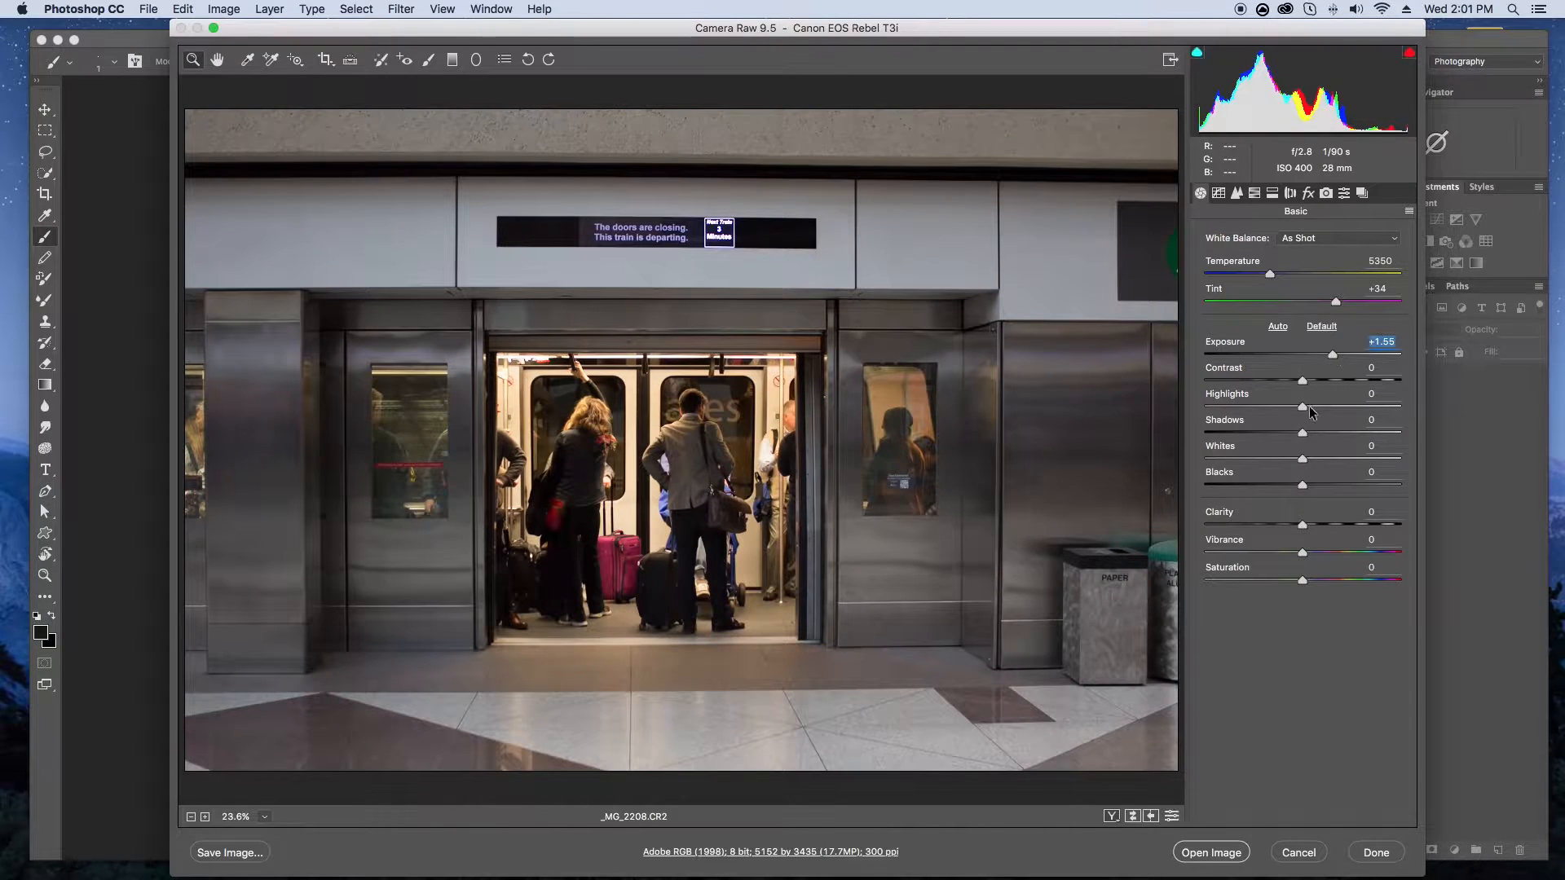
left_click_drag(1303, 405, 1278, 432)
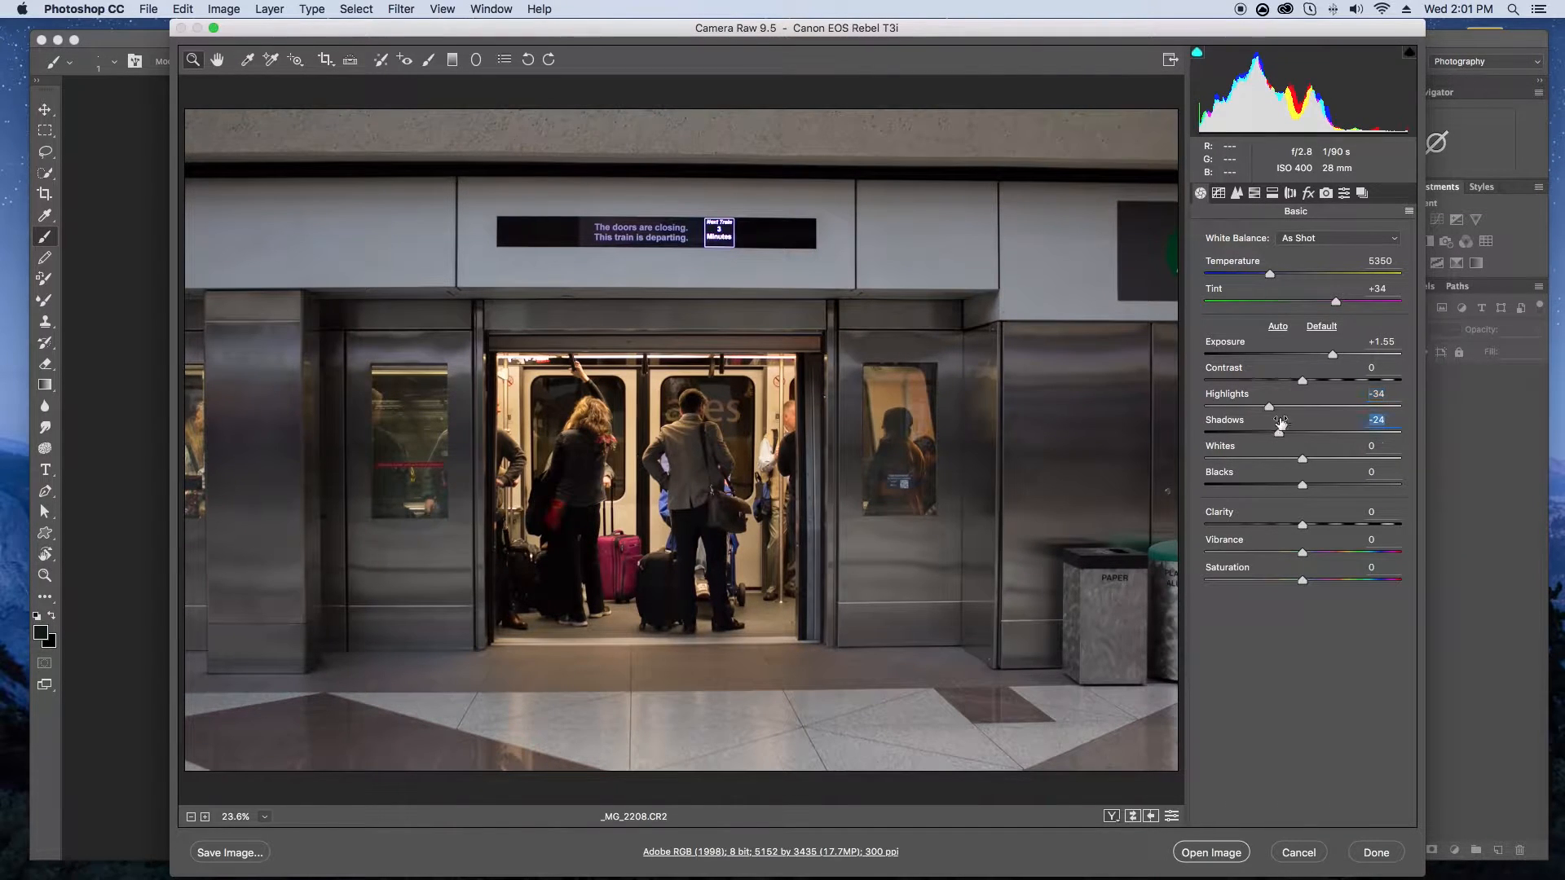
left_click_drag(1271, 274, 1259, 281)
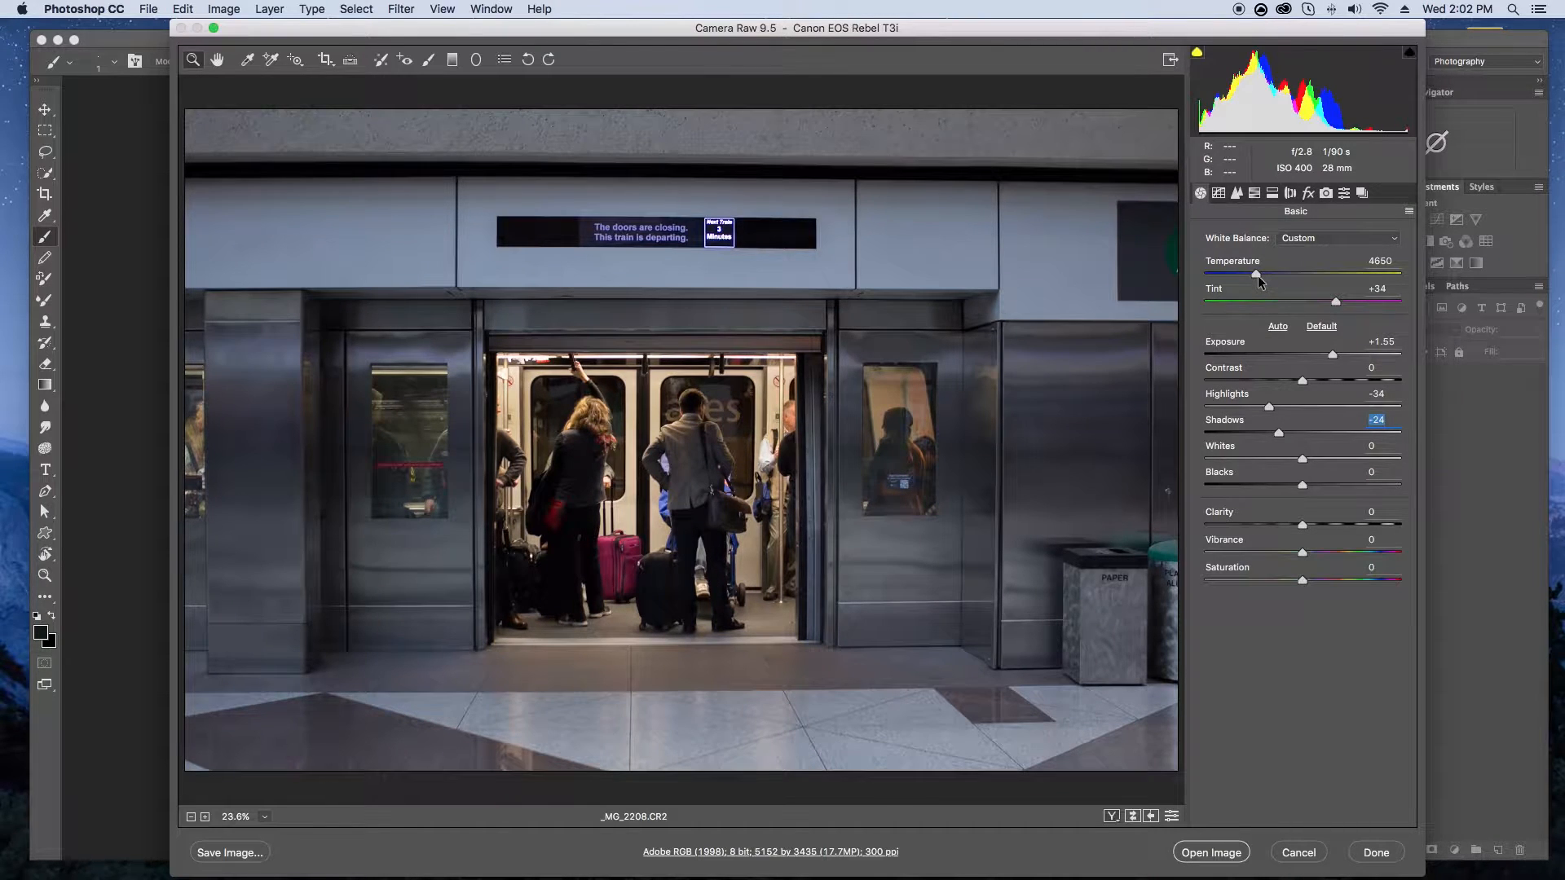
left_click_drag(1259, 281, 1258, 282)
left_click_drag(1257, 282, 1264, 278)
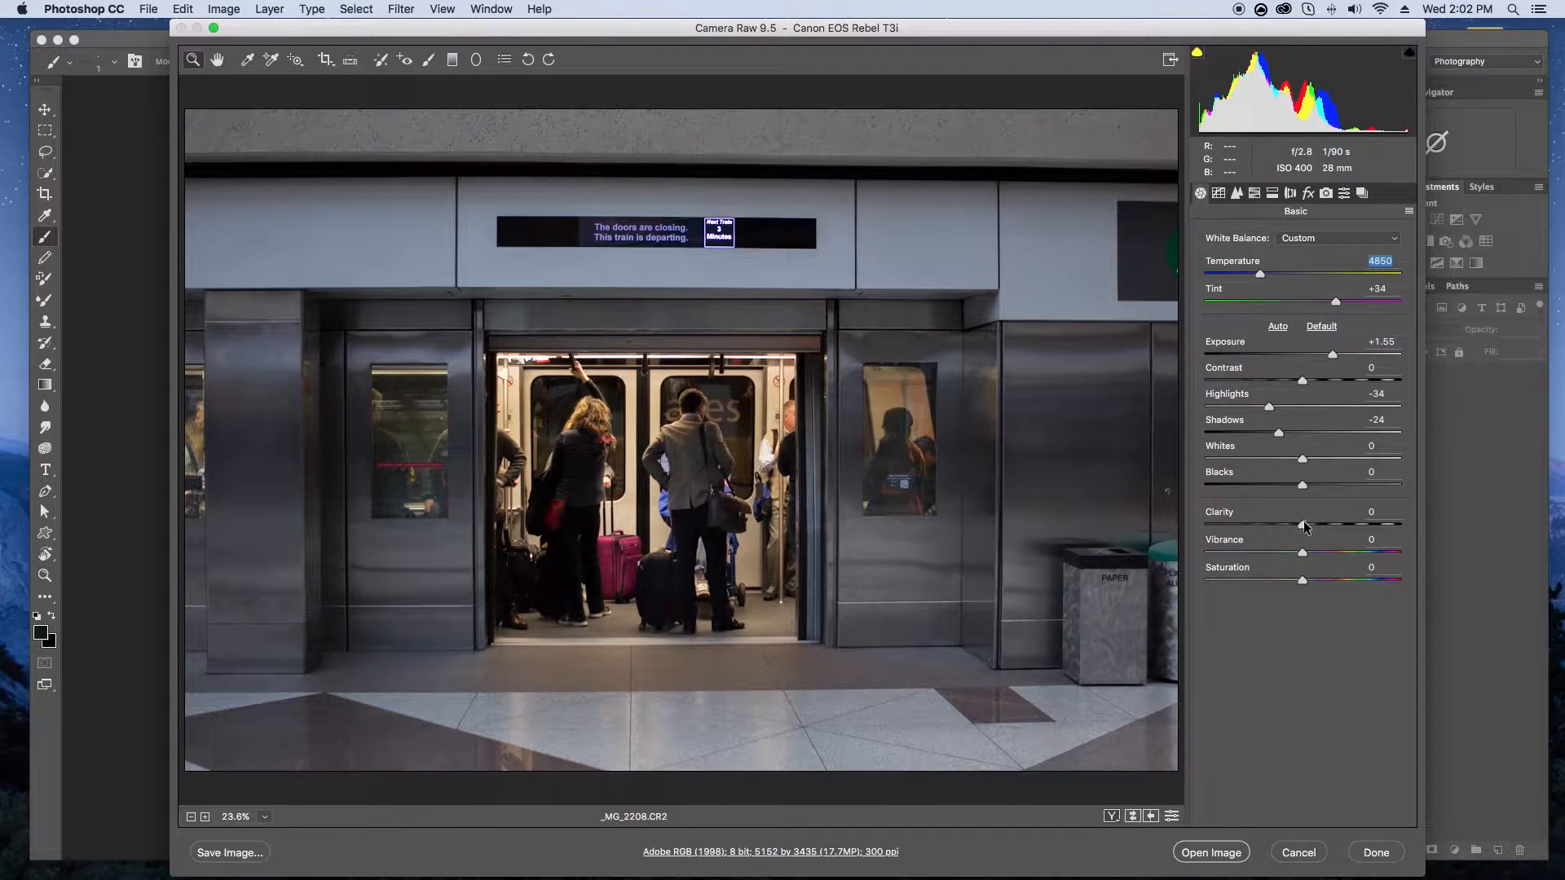
- Set the photo's clarity to +38, vibrance to +11 and saturation to +3
left_click_drag(1302, 528, 1337, 528)
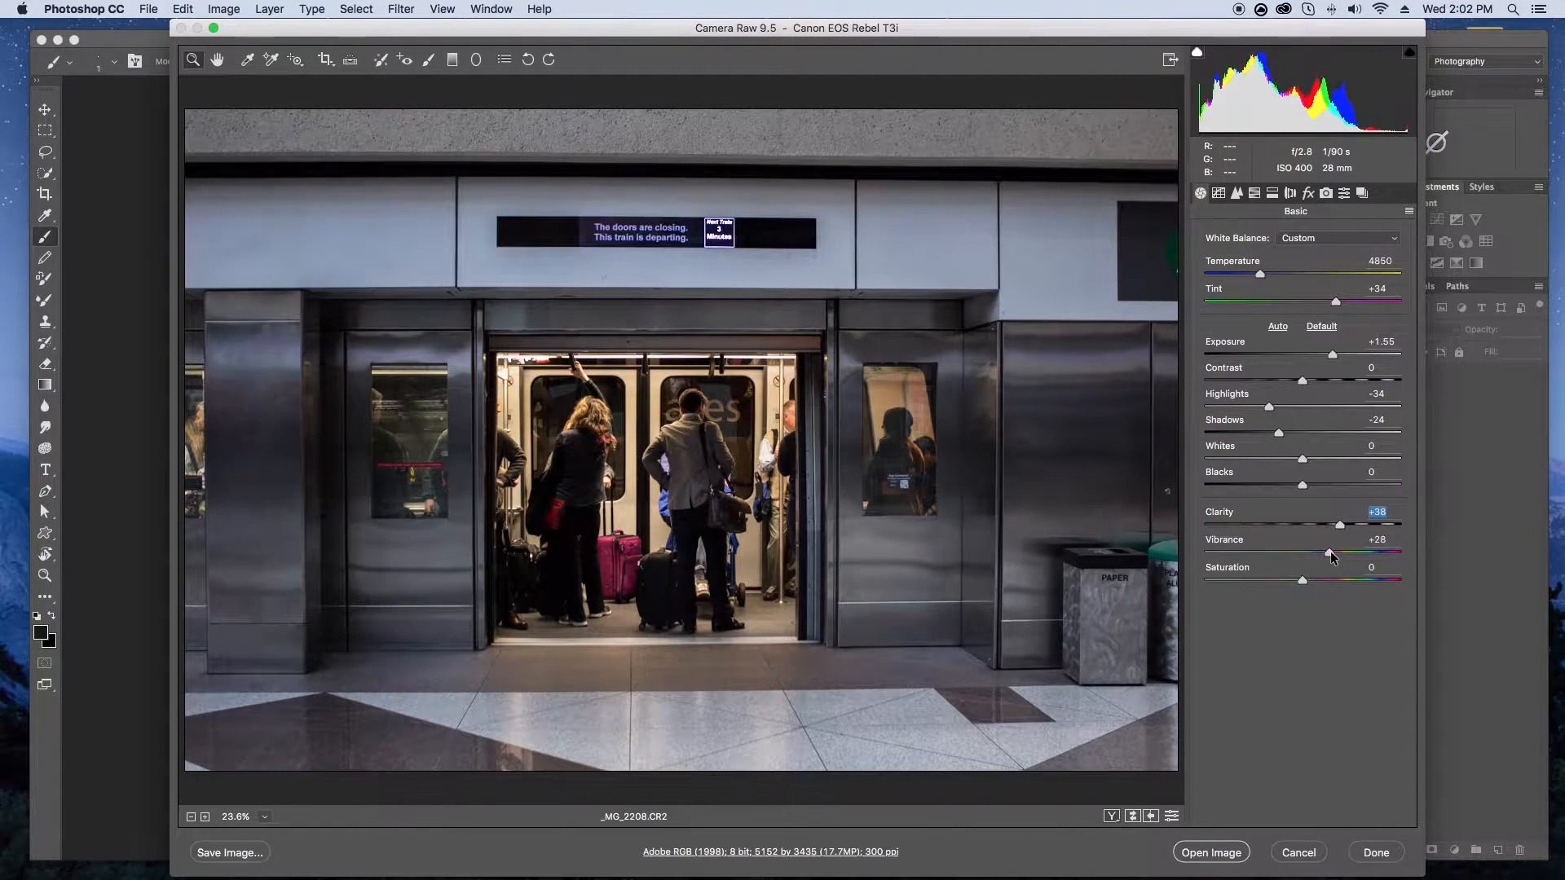
left_click_drag(1339, 550, 1306, 580)
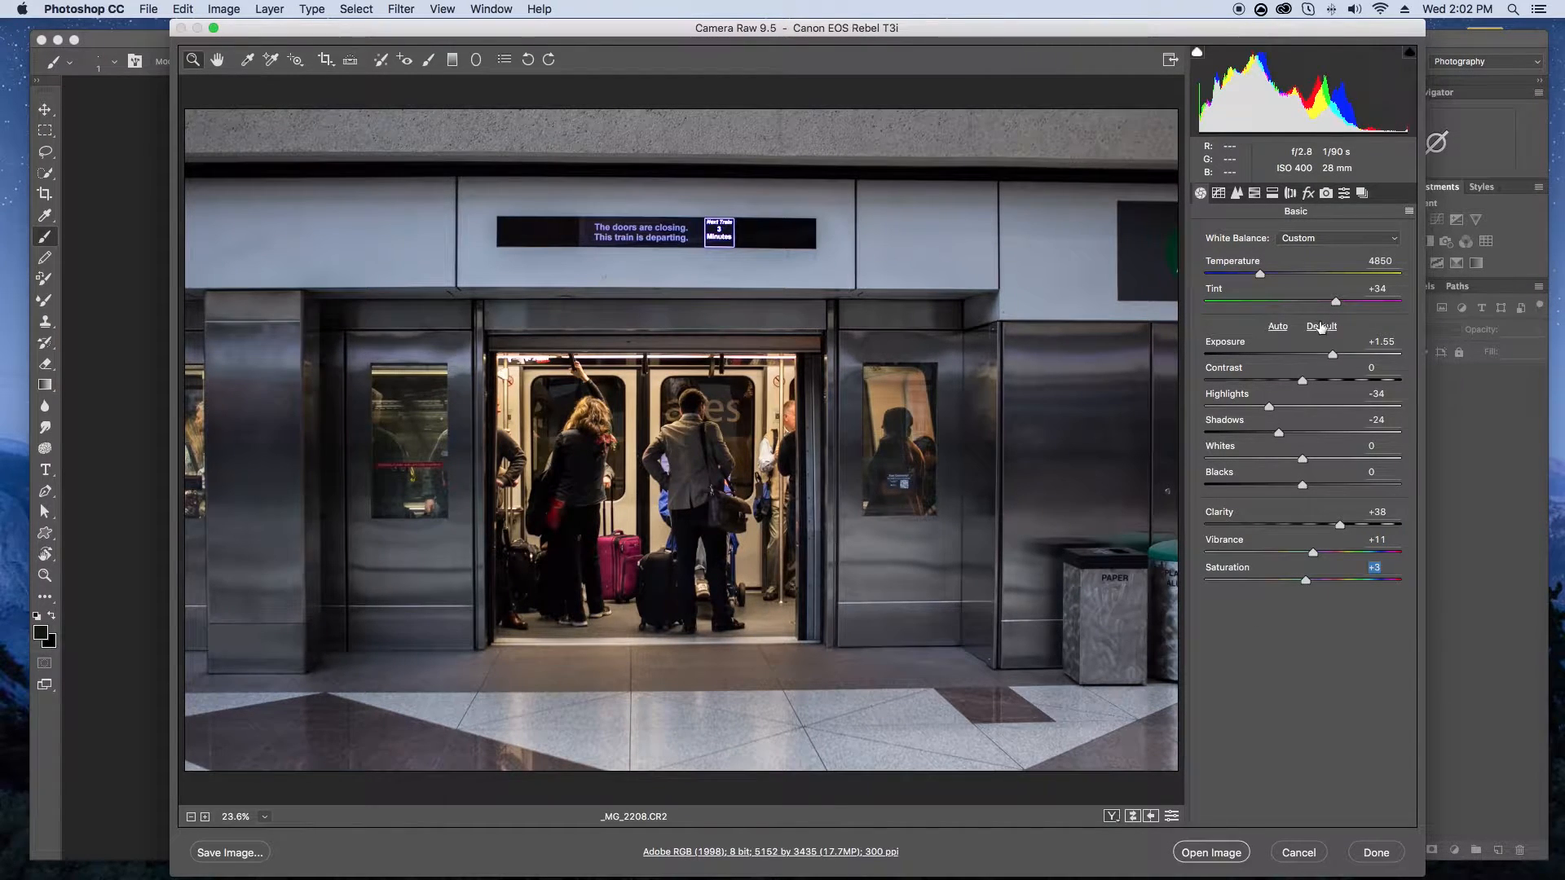
- Adjust tones with the Targeted Adjustment tool on the man in the doorway, the white wall panel and the paper bin
left_click(294, 61)
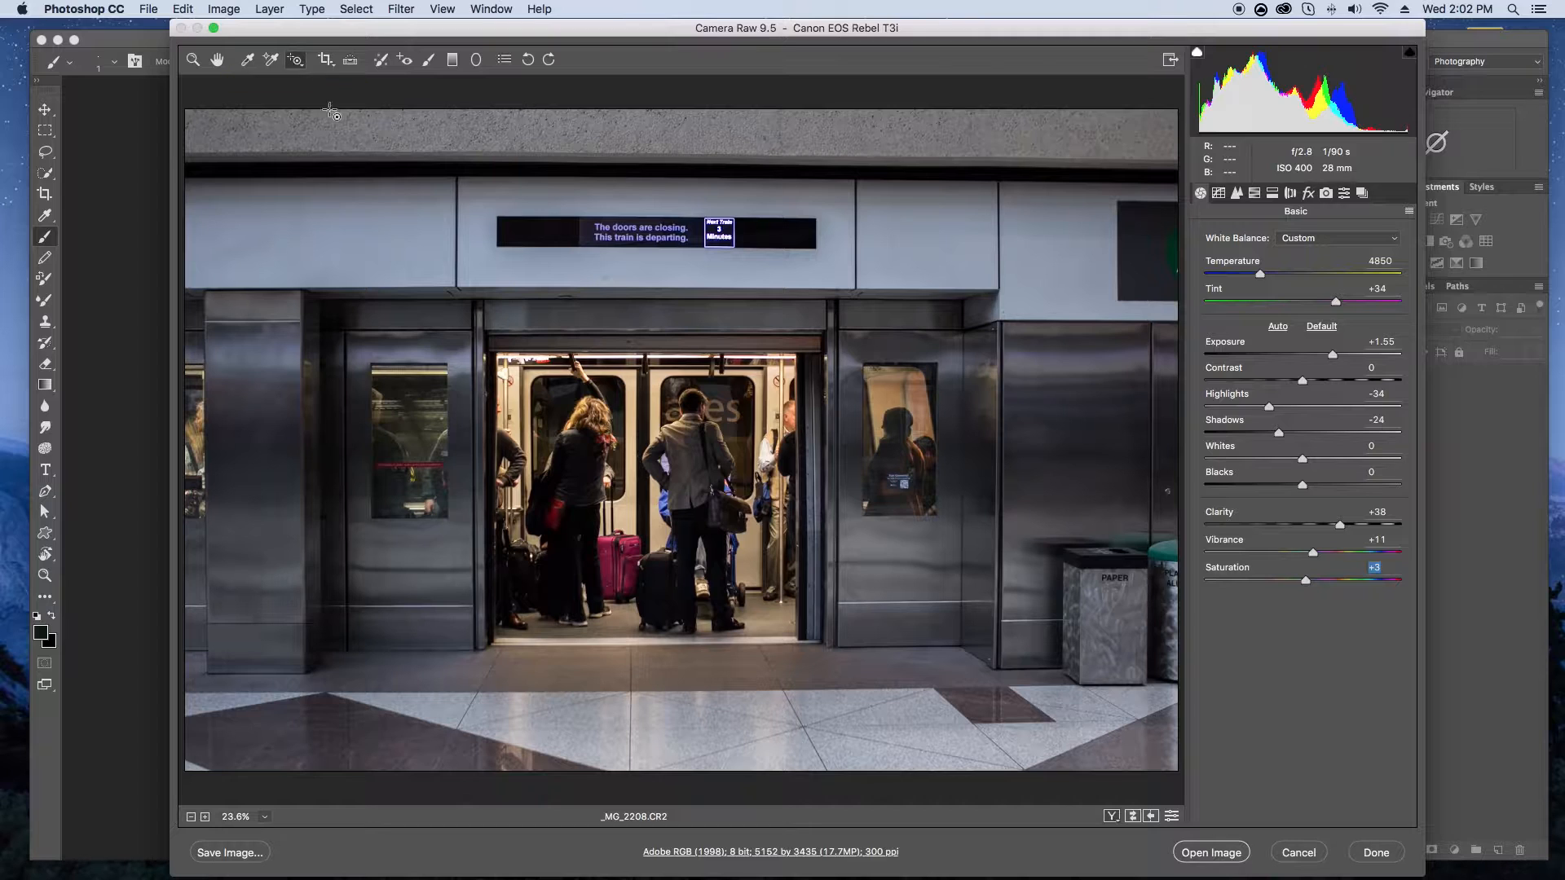
left_click(654, 427)
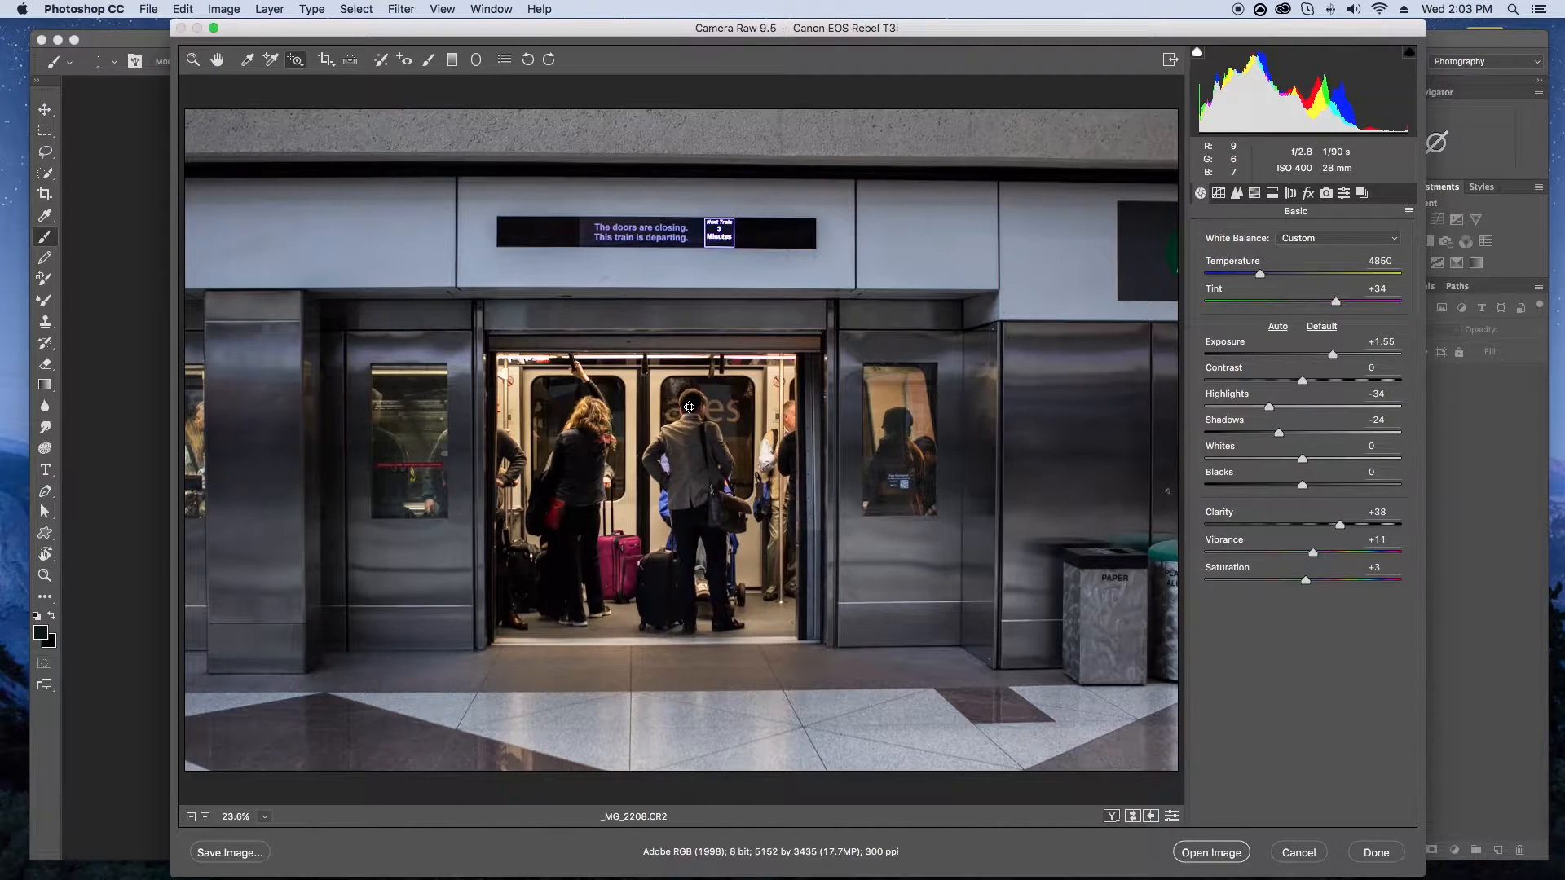
left_click_drag(689, 407, 671, 446)
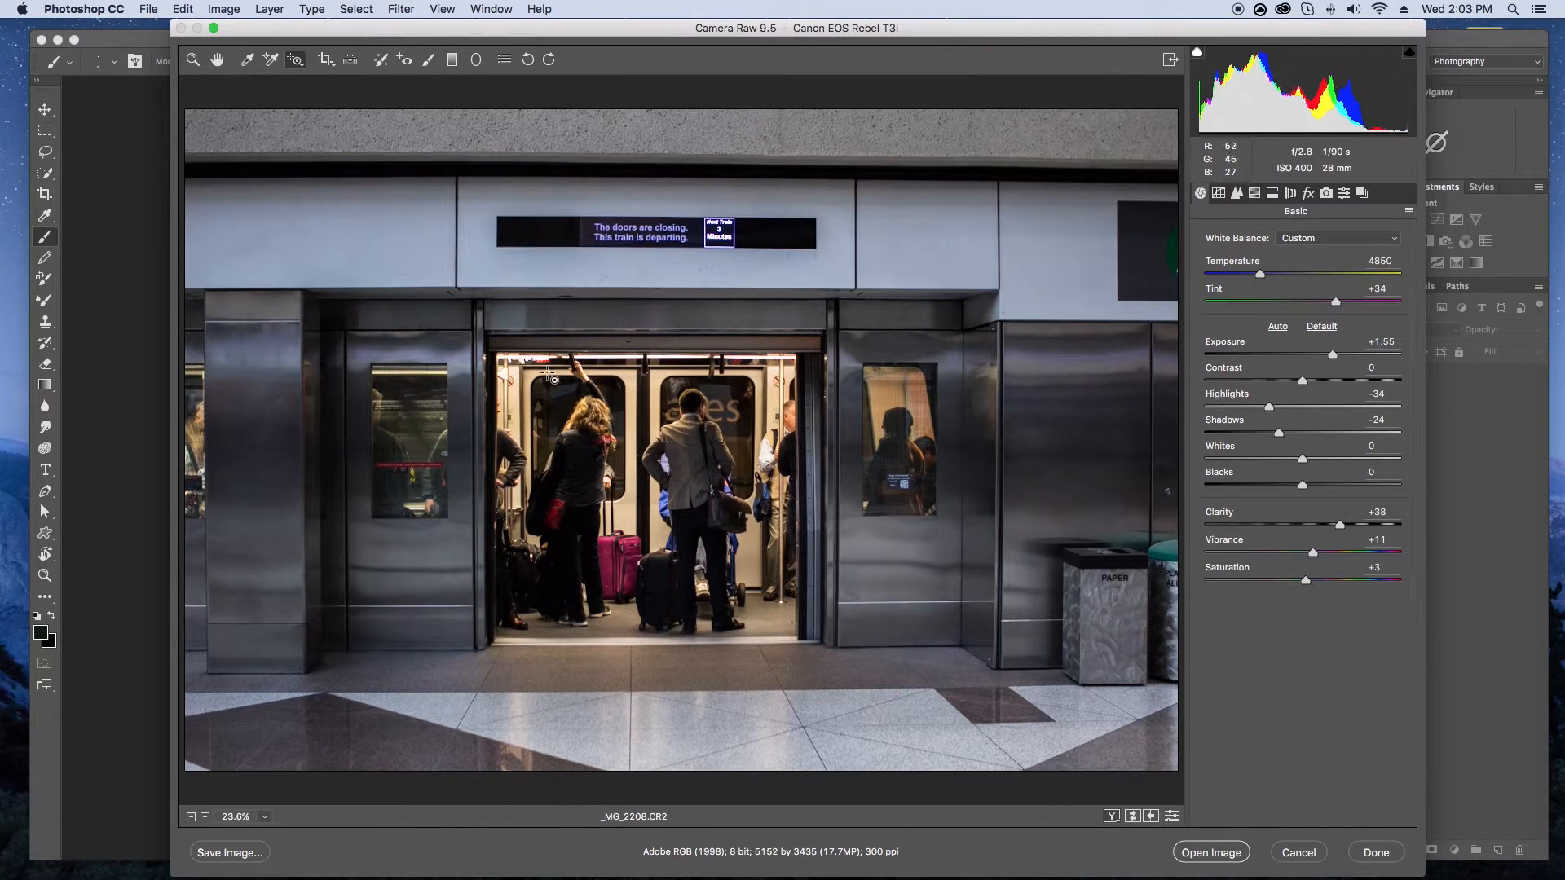
mouse_move(389, 250)
left_mouse_down()
mouse_move(437, 242)
mouse_move(406, 241)
left_mouse_up()
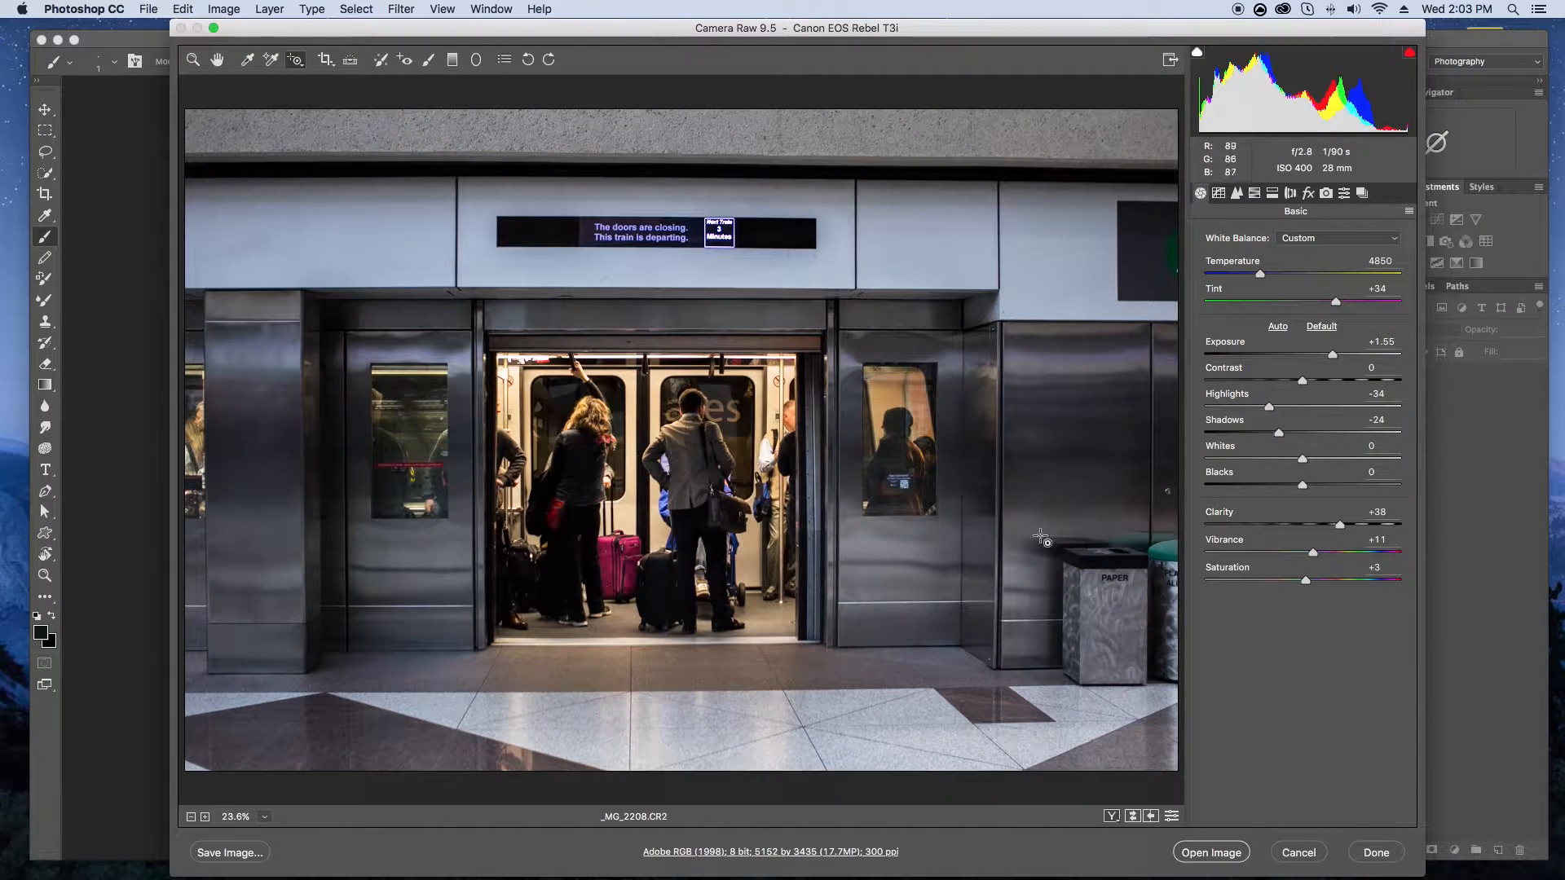
mouse_move(1094, 564)
left_mouse_down()
mouse_move(1044, 565)
mouse_move(1103, 561)
left_mouse_up()
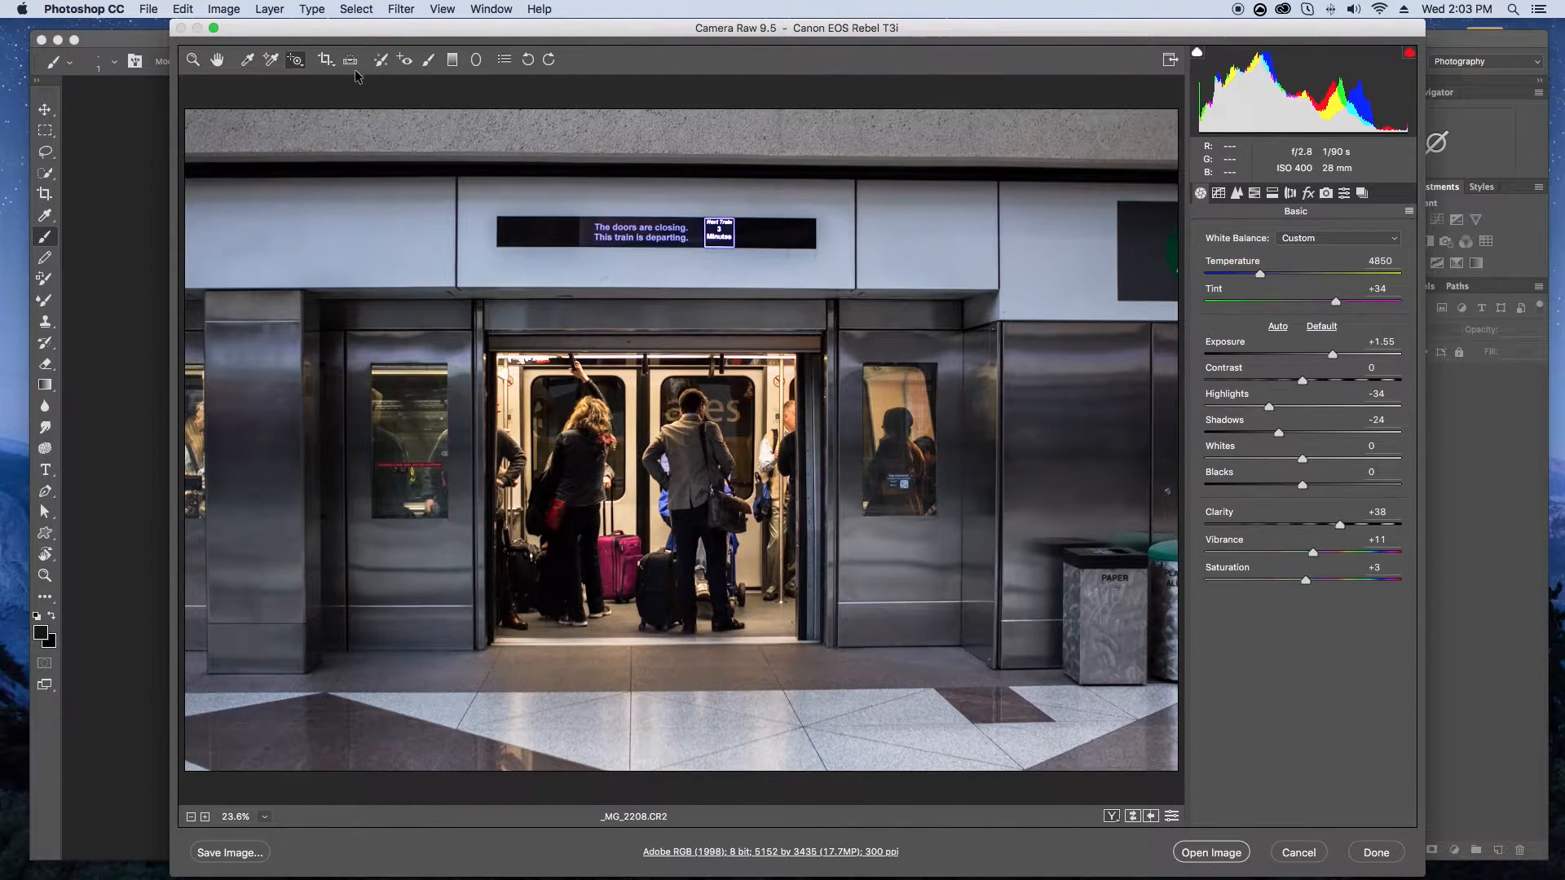
- Sample the white balance from the white wall panel and cool the temperature to 4550
left_click(248, 60)
left_click(350, 241)
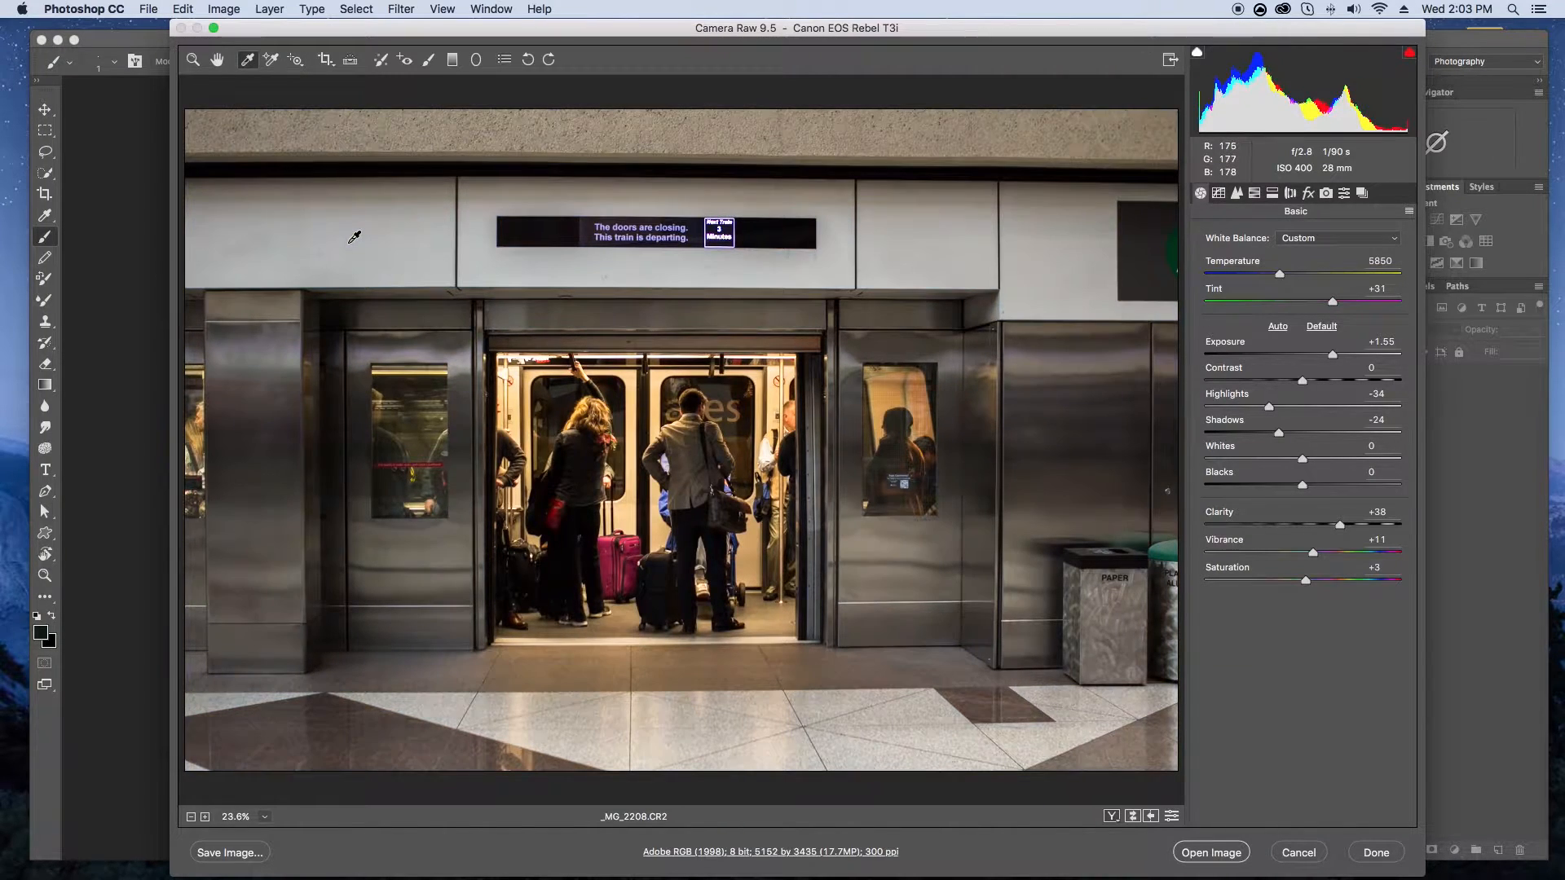
left_click_drag(1283, 271, 1257, 280)
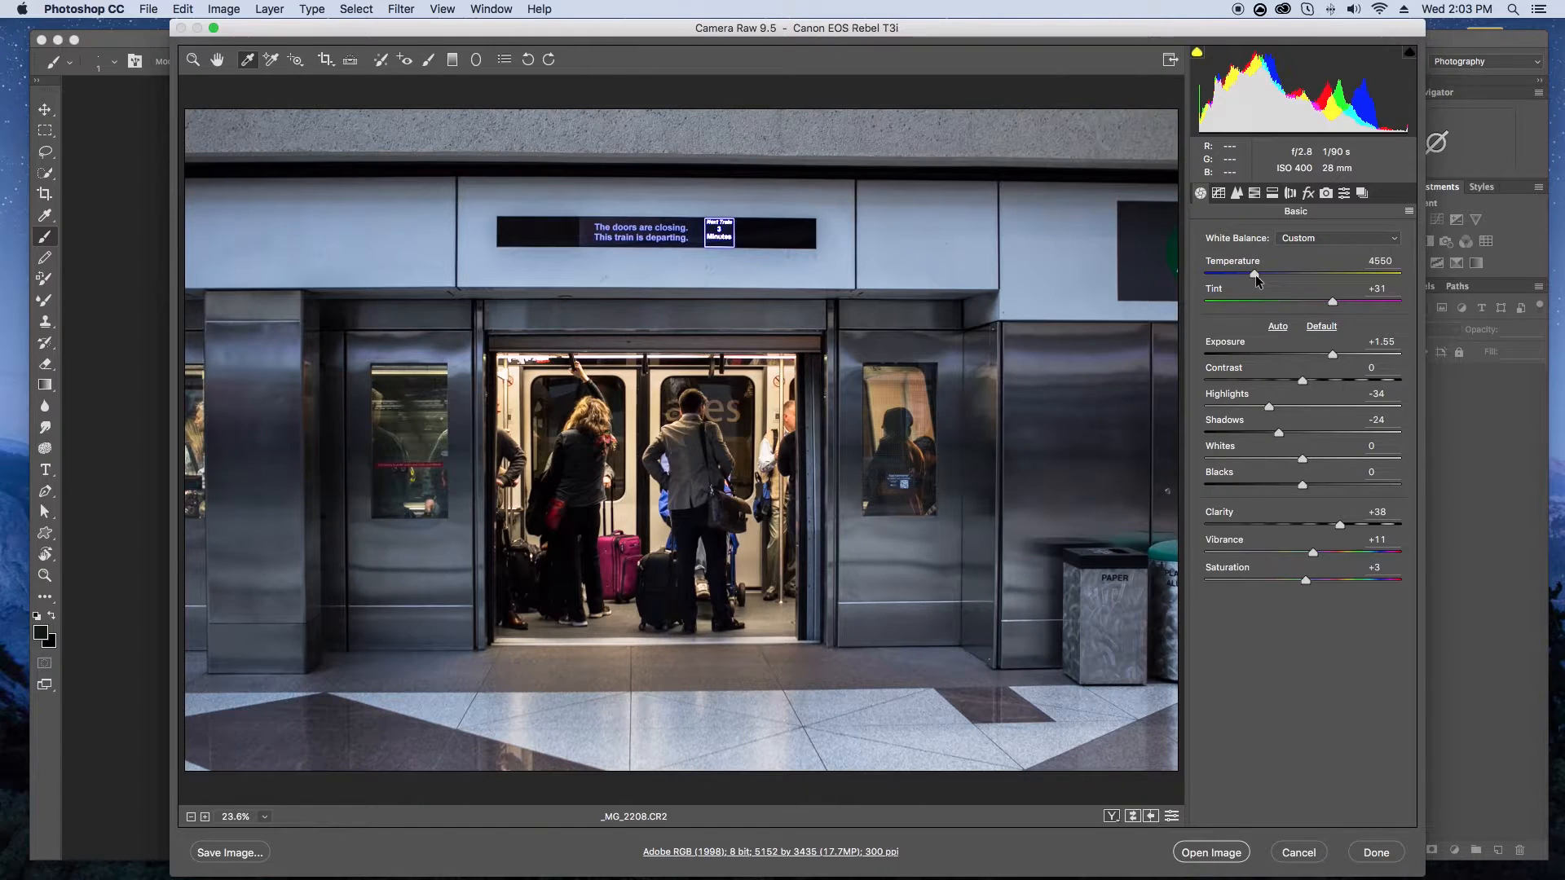
left_click(1255, 275)
- Brush a +0.50 exposure adjustment over the people in the doorway, with temperature -10, brush size 68 and feather 57
left_click(430, 60)
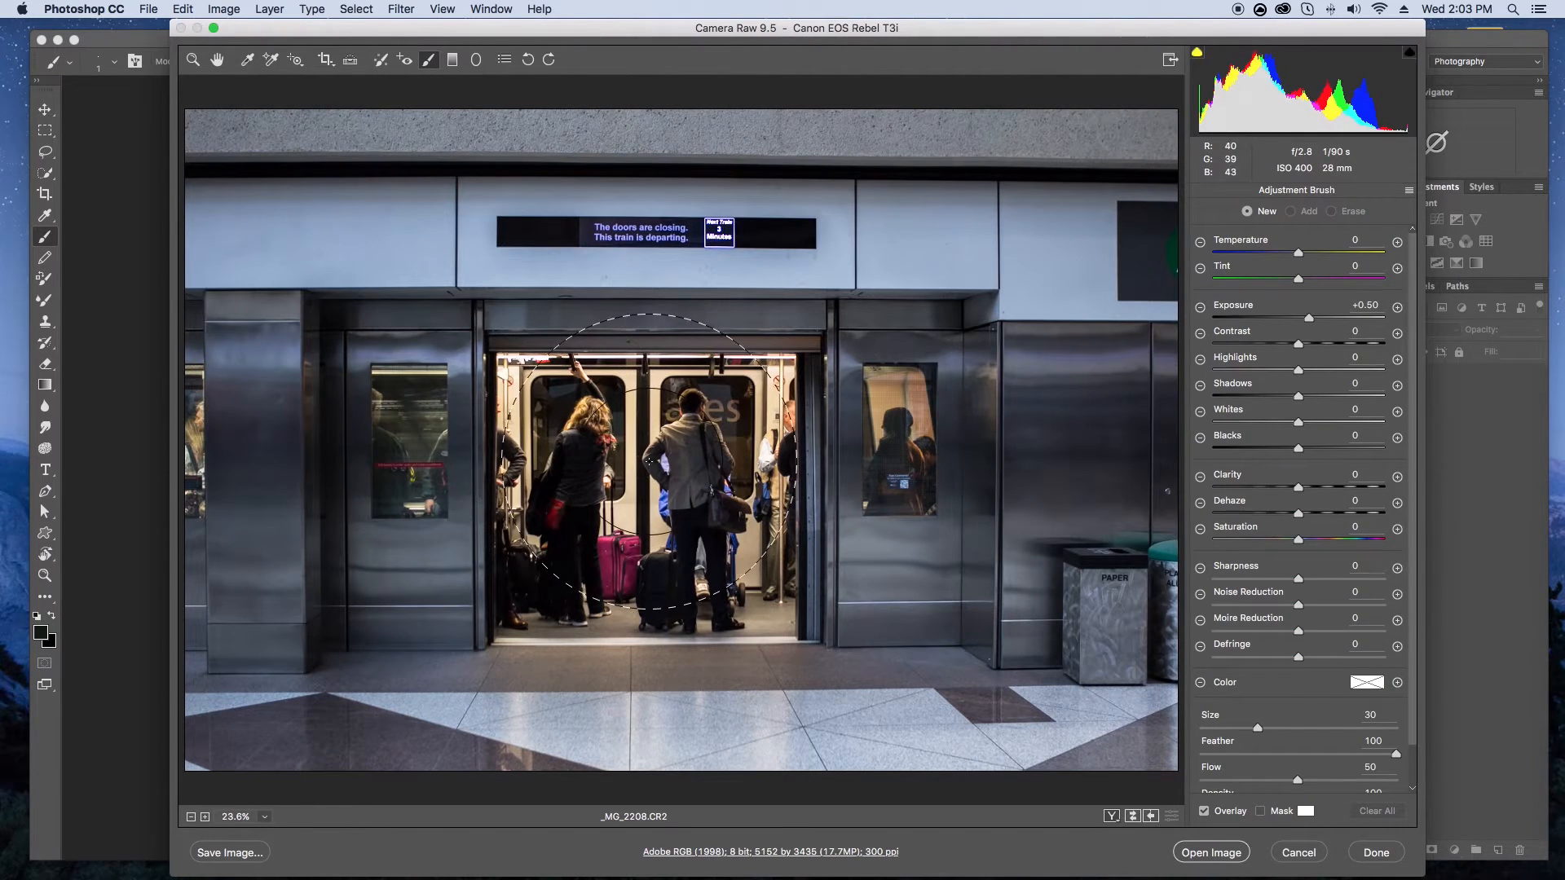
left_click_drag(657, 428, 640, 490)
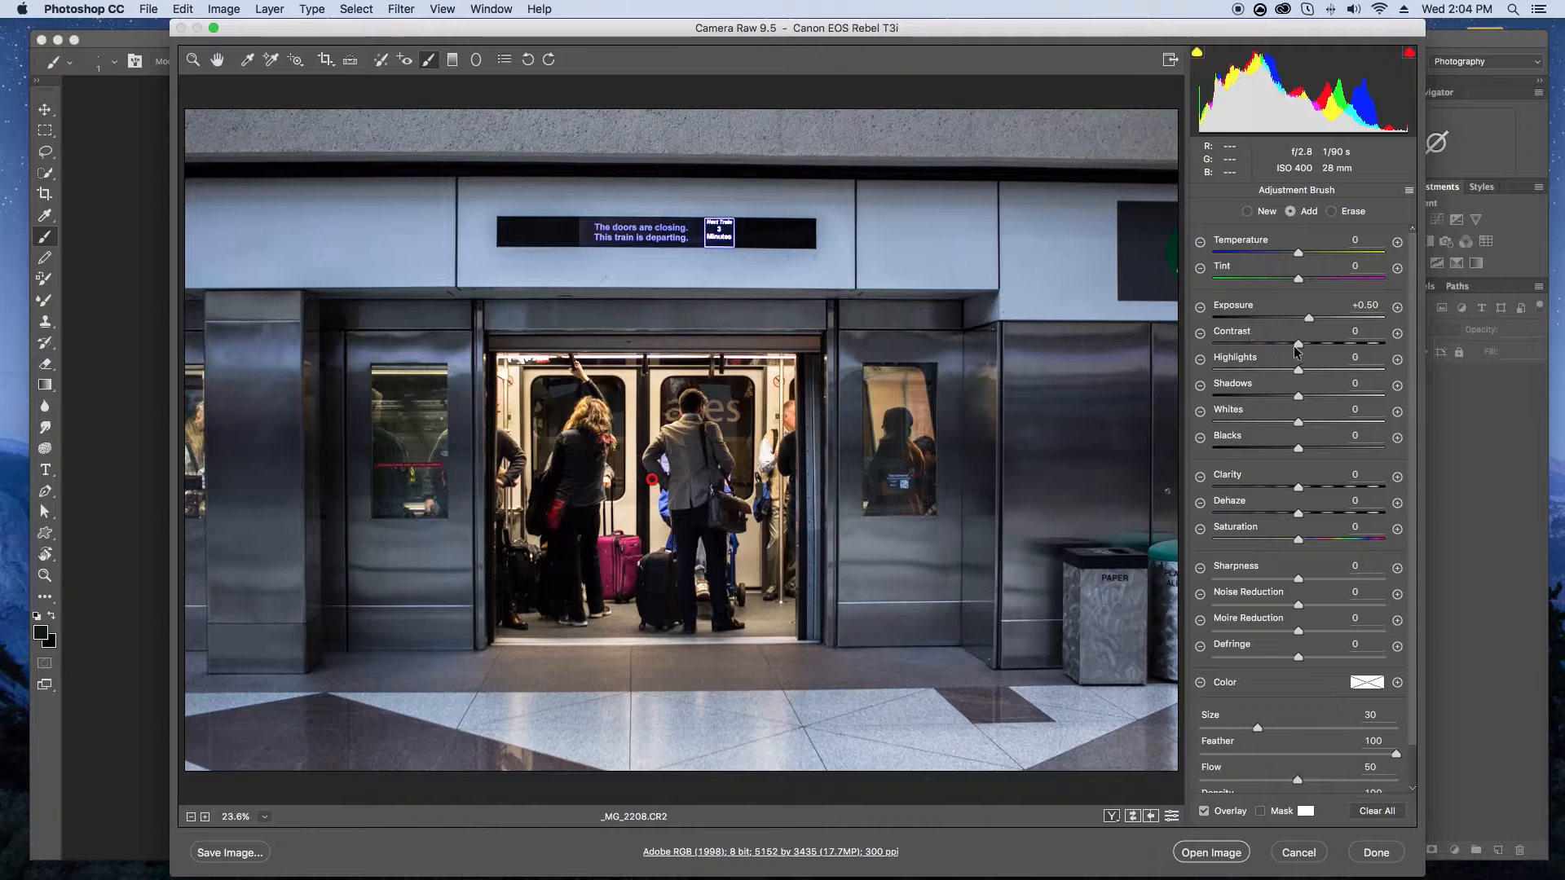
mouse_move(1297, 255)
left_mouse_down()
mouse_move(1190, 254)
mouse_move(1308, 255)
mouse_move(1253, 259)
mouse_move(1291, 257)
left_mouse_up()
left_click_drag(1258, 731, 1312, 760)
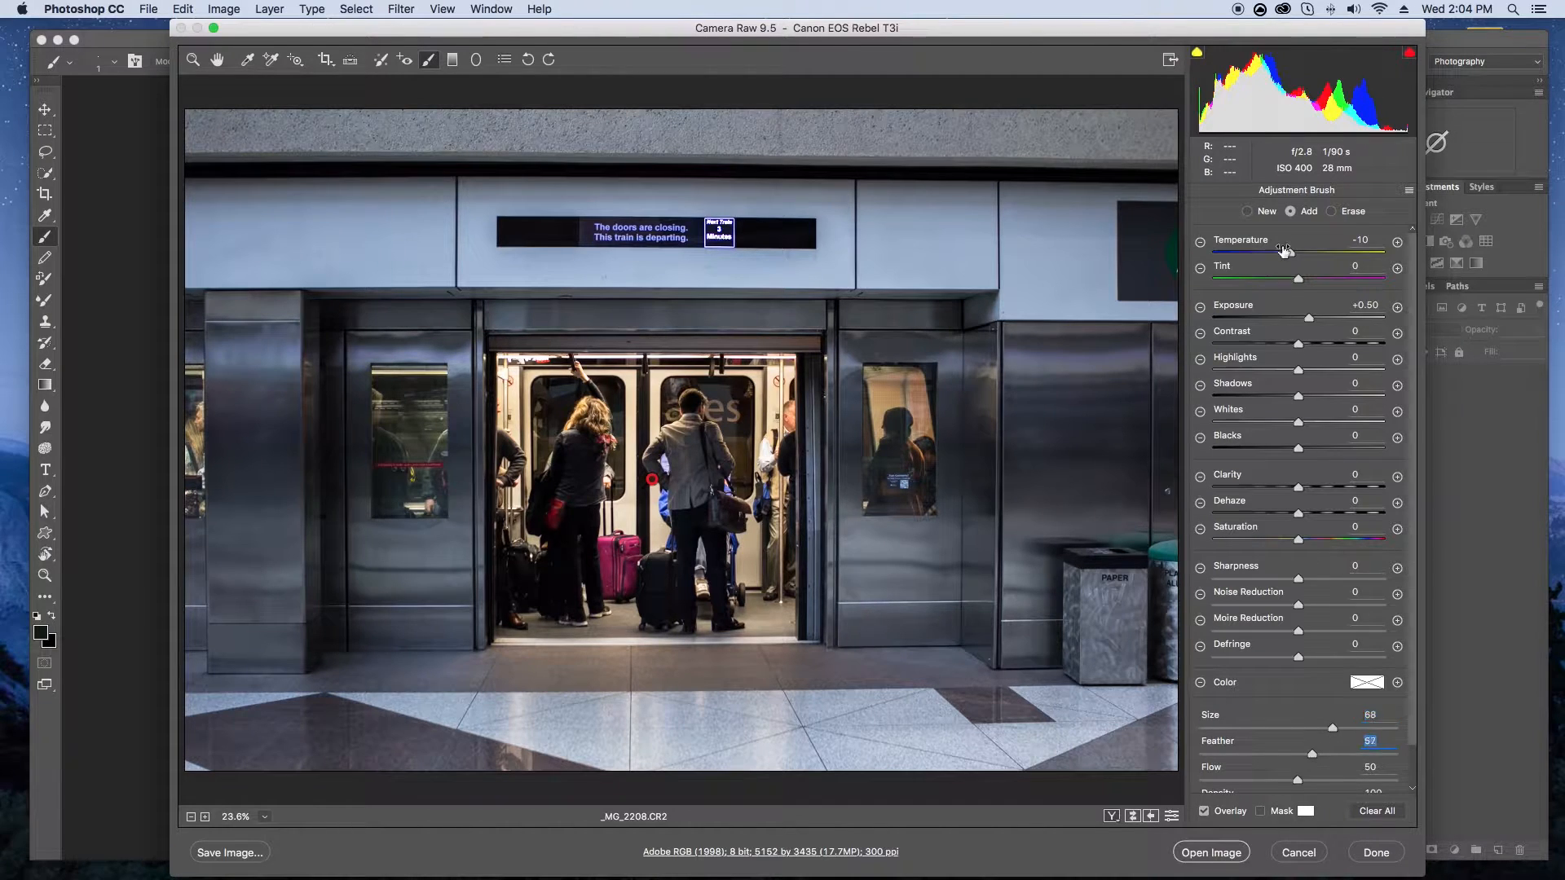
- Set the doorway brush adjustment's temperature to -23 and switch the brush to Erase mode
mouse_move(1290, 253)
left_mouse_down()
mouse_move(1203, 256)
mouse_move(1302, 258)
mouse_move(1194, 256)
mouse_move(1274, 256)
left_mouse_up()
left_click(1280, 254)
left_click(1331, 212)
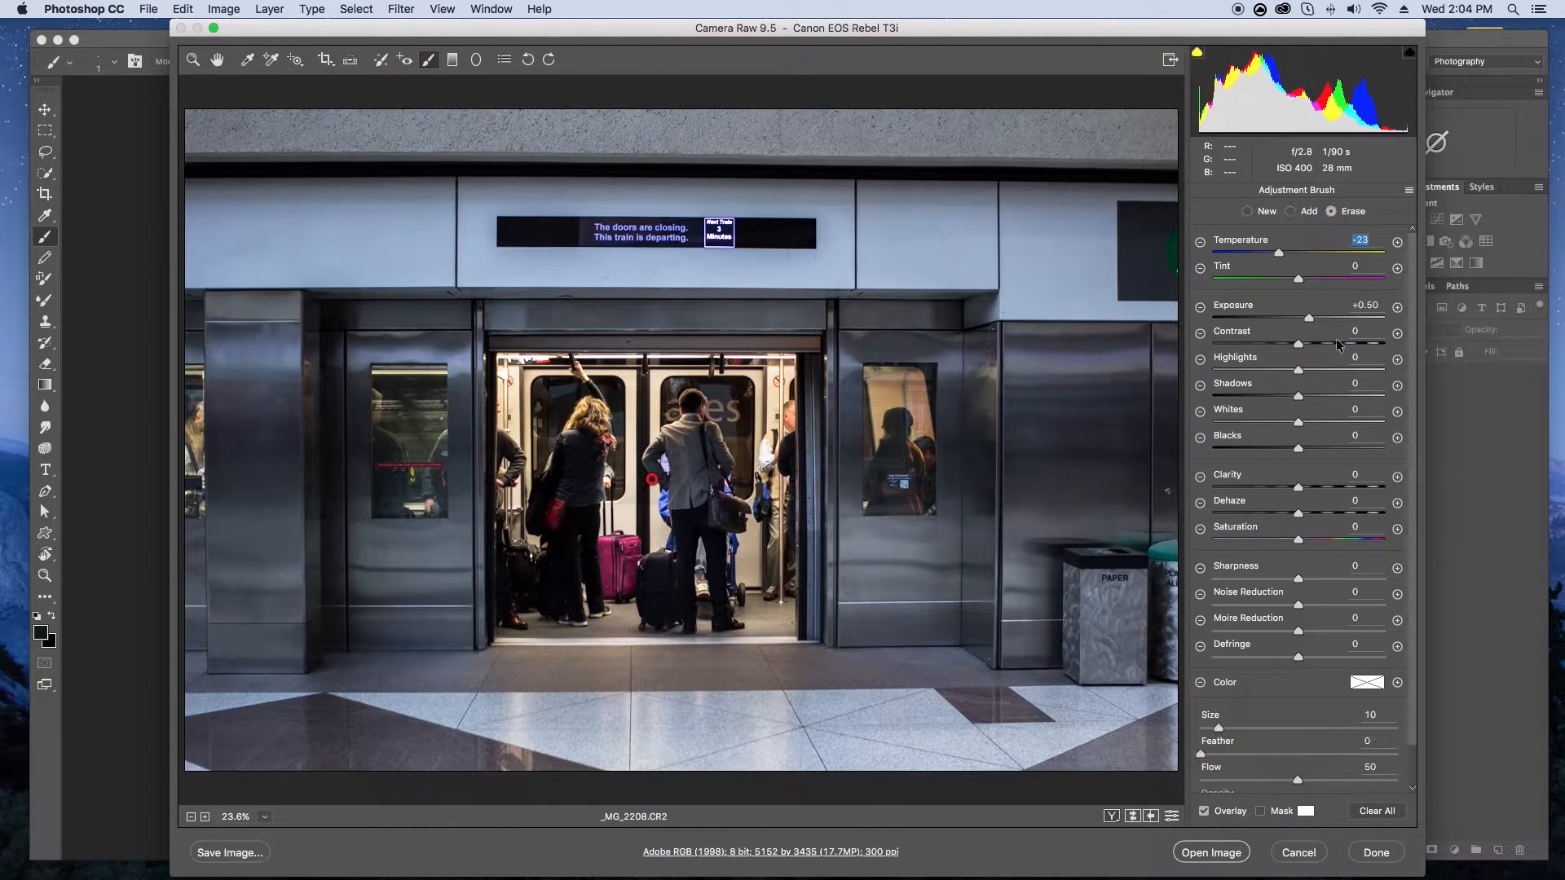
scroll(1319, 717, "down", 2)
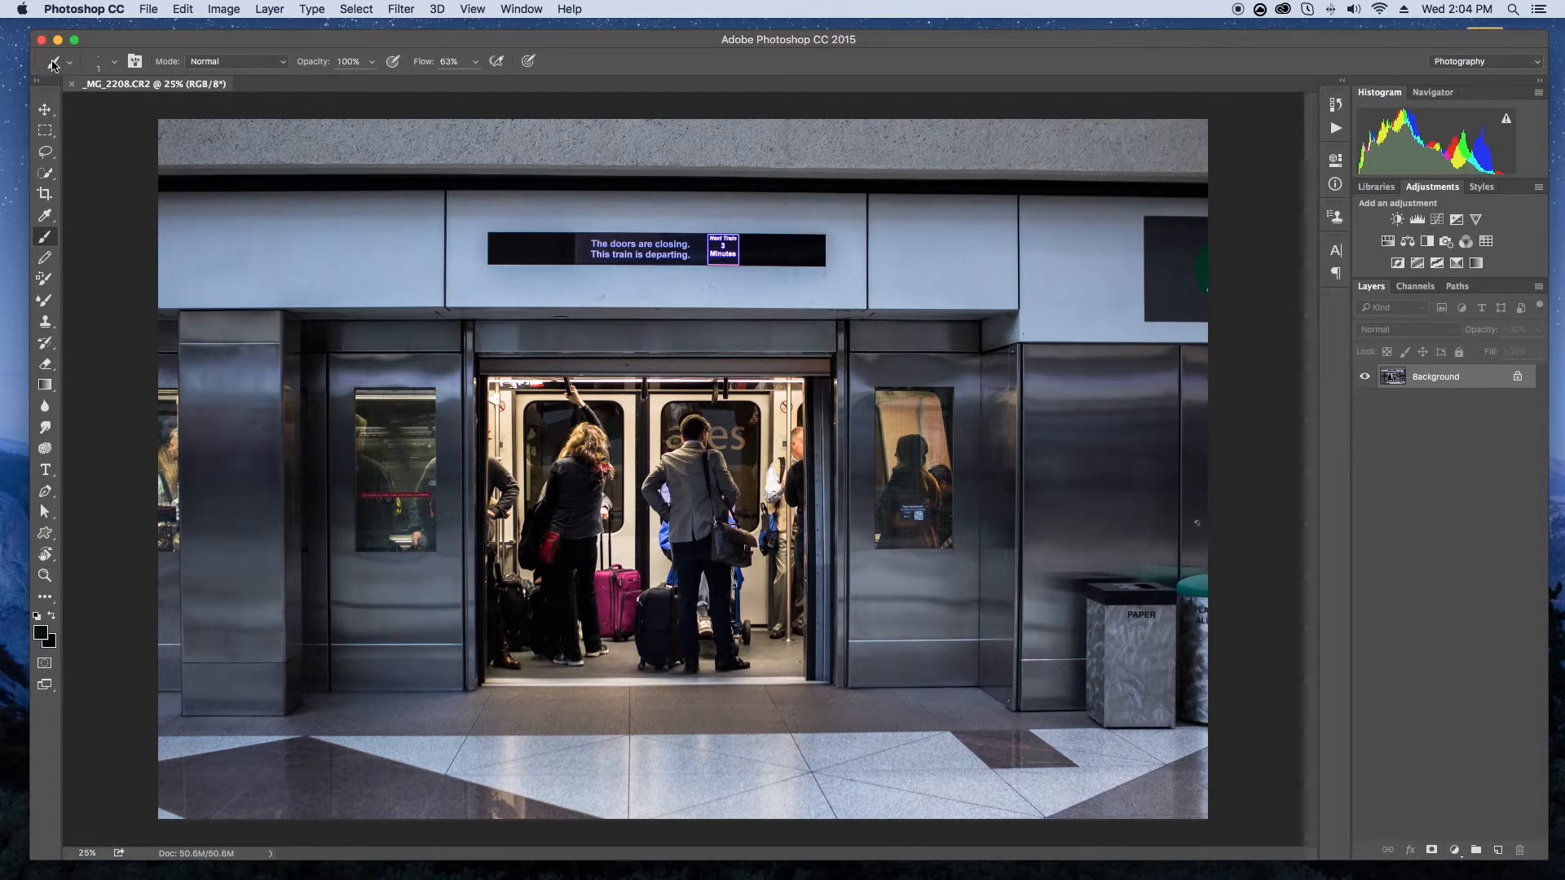
- Close the photo document without saving and reopen _MG_2208.CR2 in Camera Raw from the 100CANON folder
left_click(69, 84)
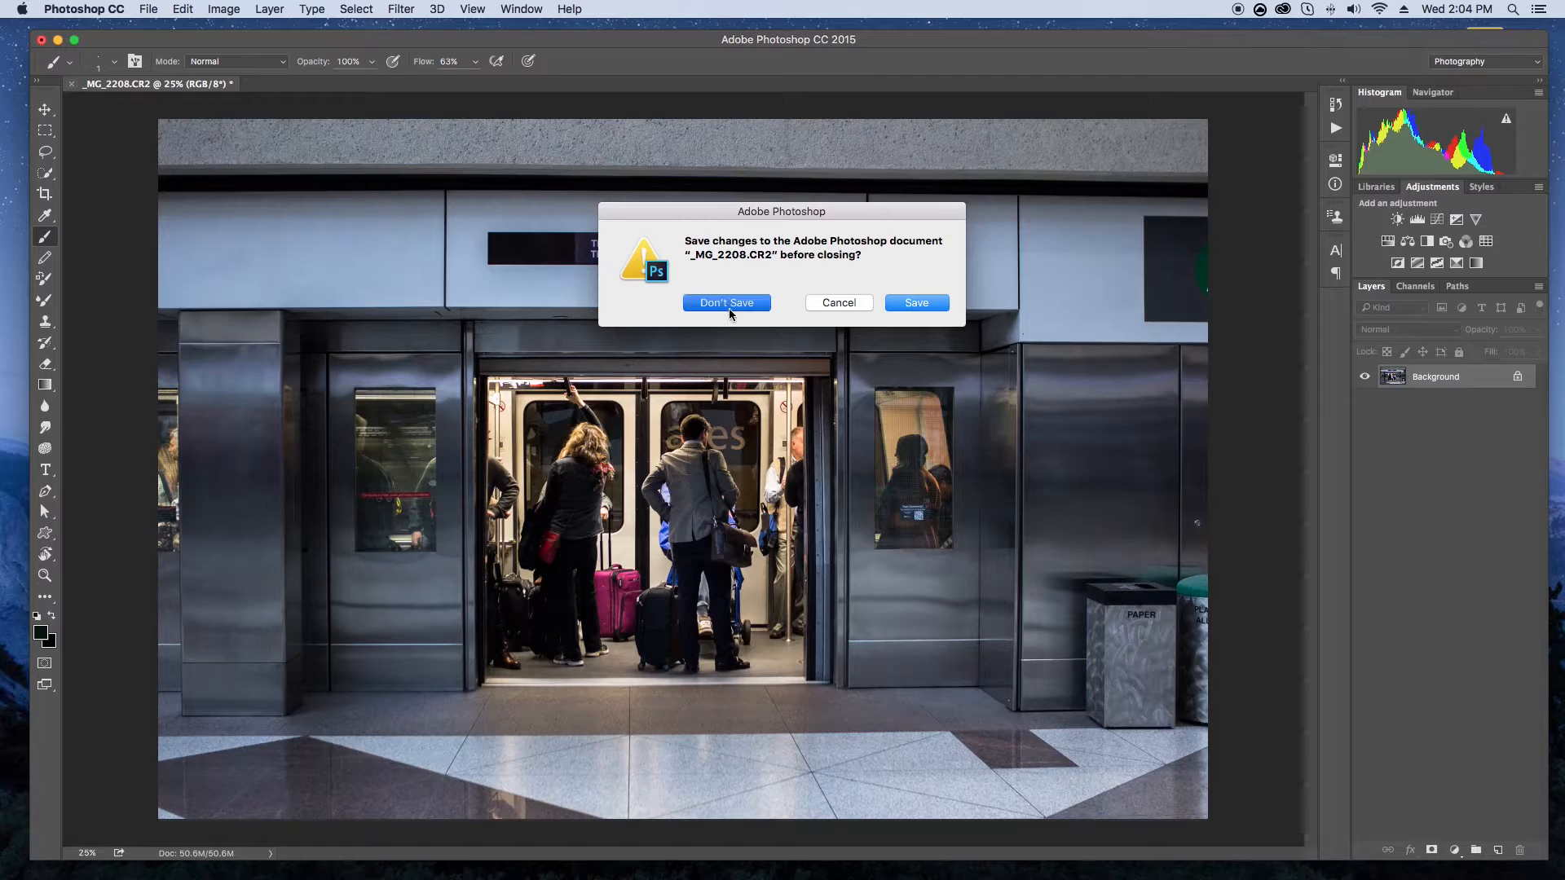
left_click(729, 308)
mouse_move(676, 877)
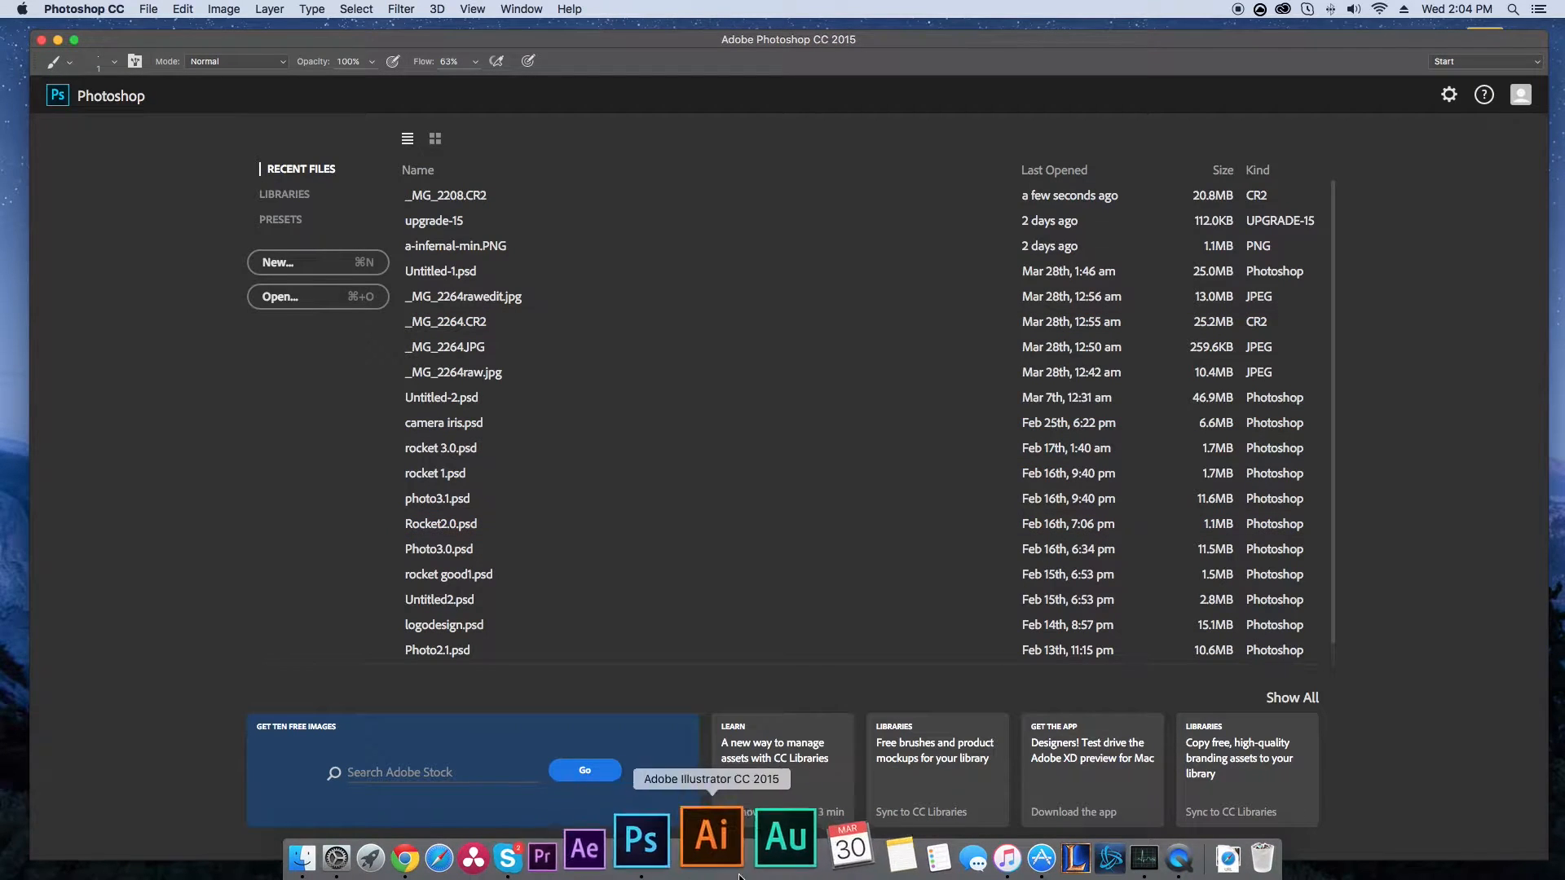
left_click(375, 852)
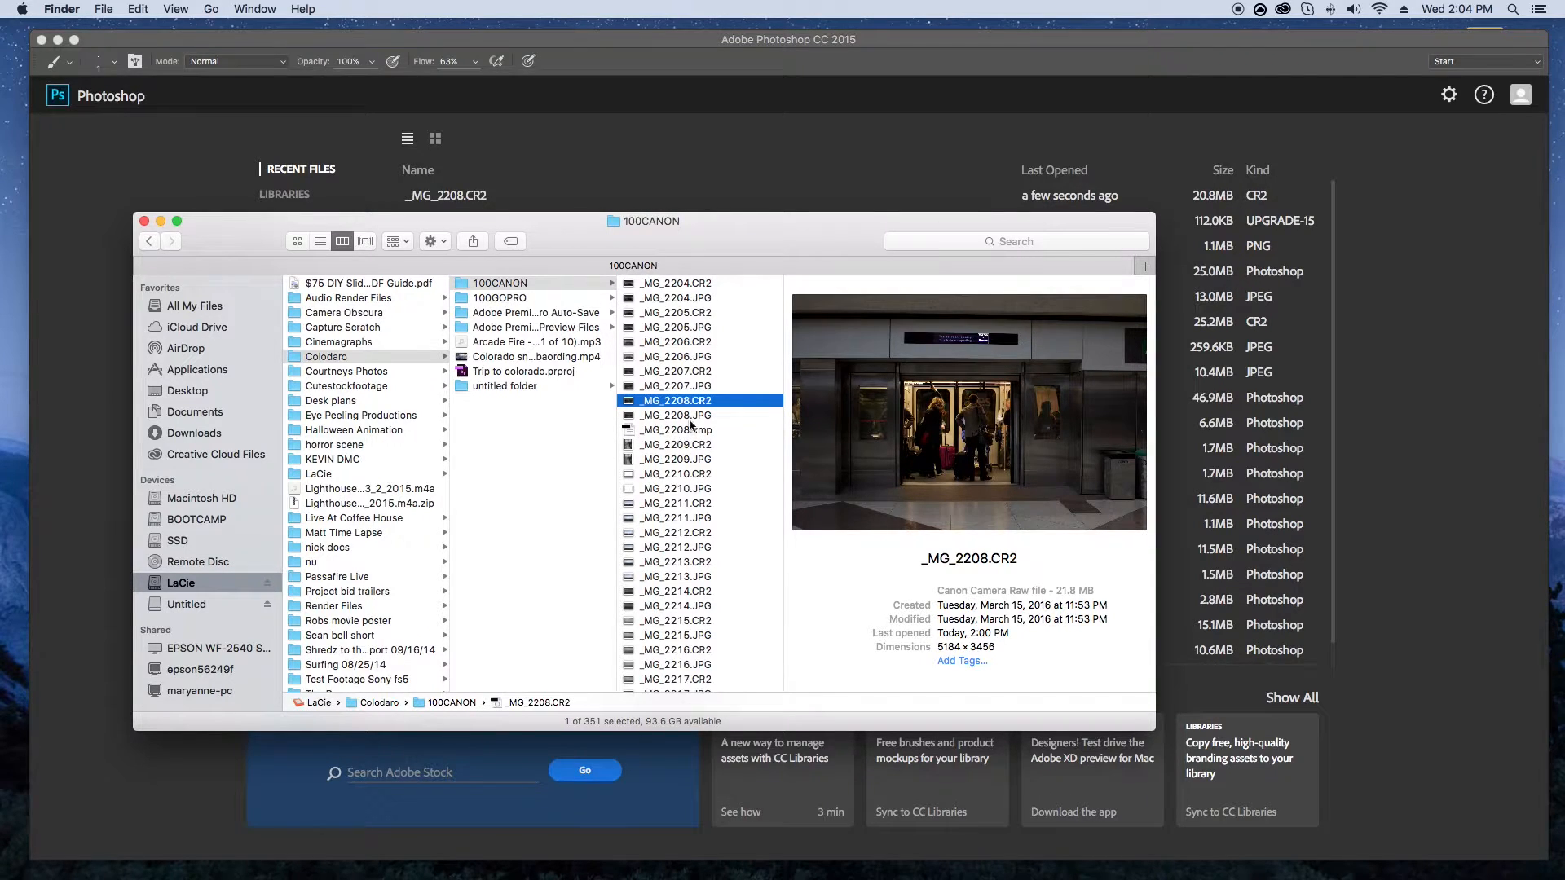
double_click(673, 401)
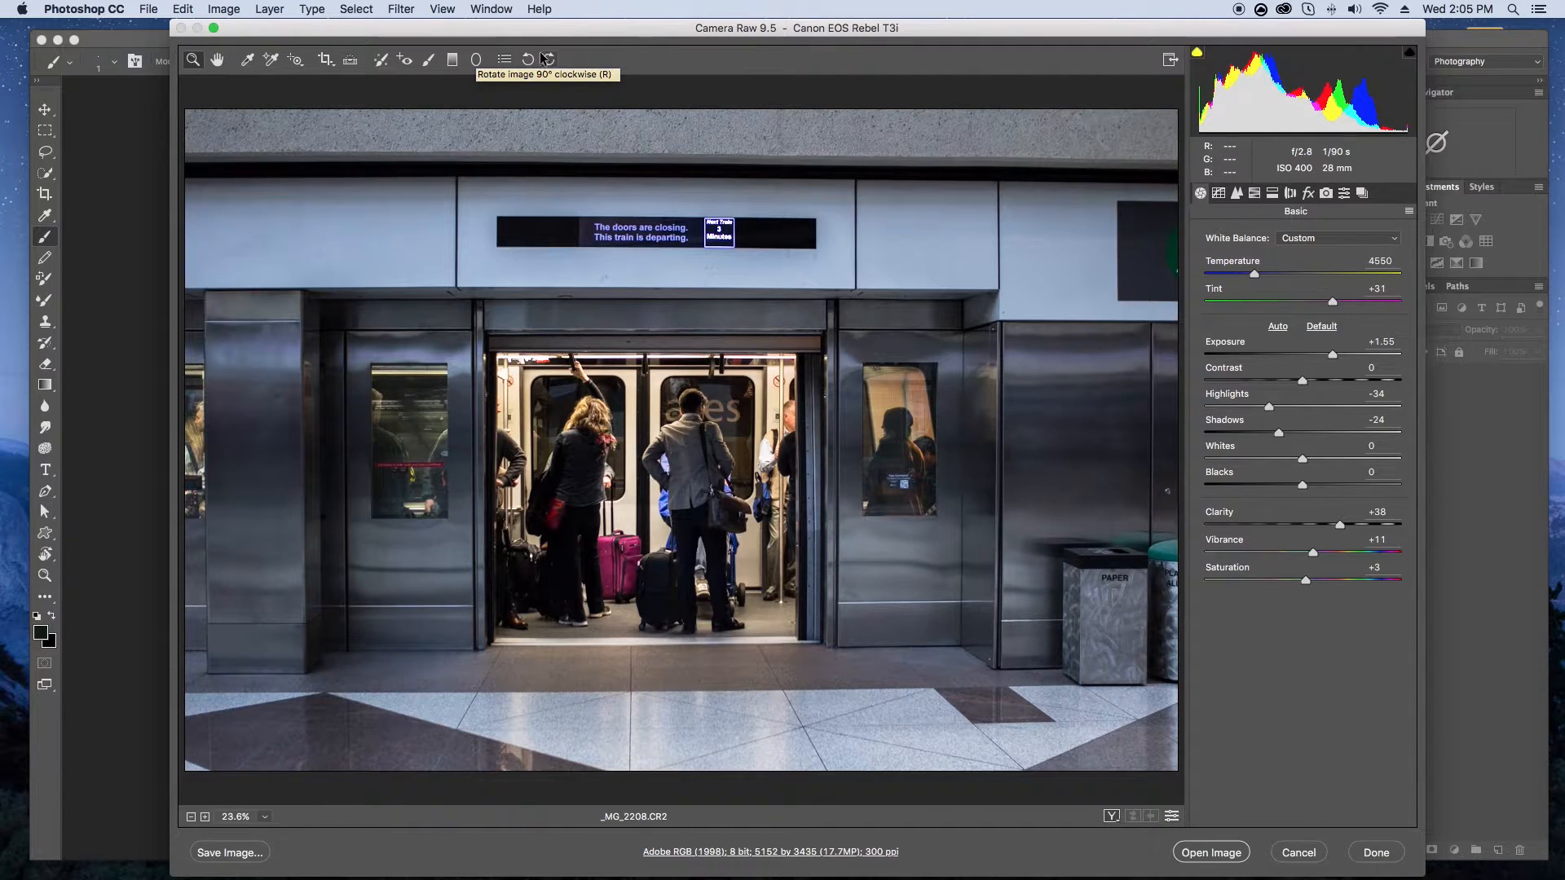
- Shape an S-curve on the RGB point tone curve, with input 78 at output 68 and input 175 at output 201
left_click(1219, 193)
left_click_drag(1343, 367, 1345, 358)
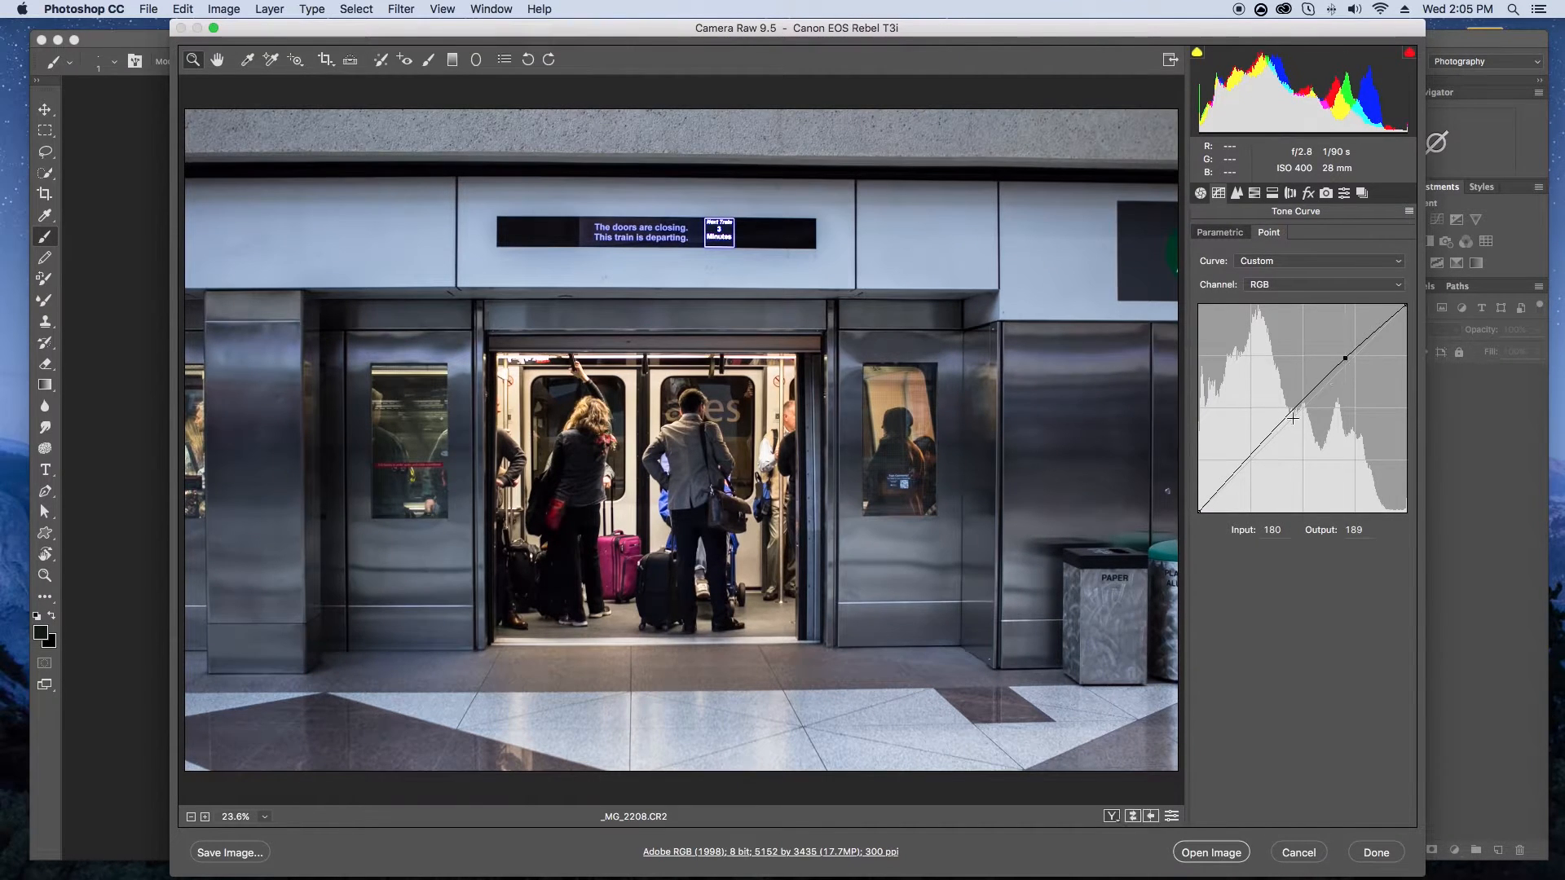
left_click_drag(1265, 445, 1262, 456)
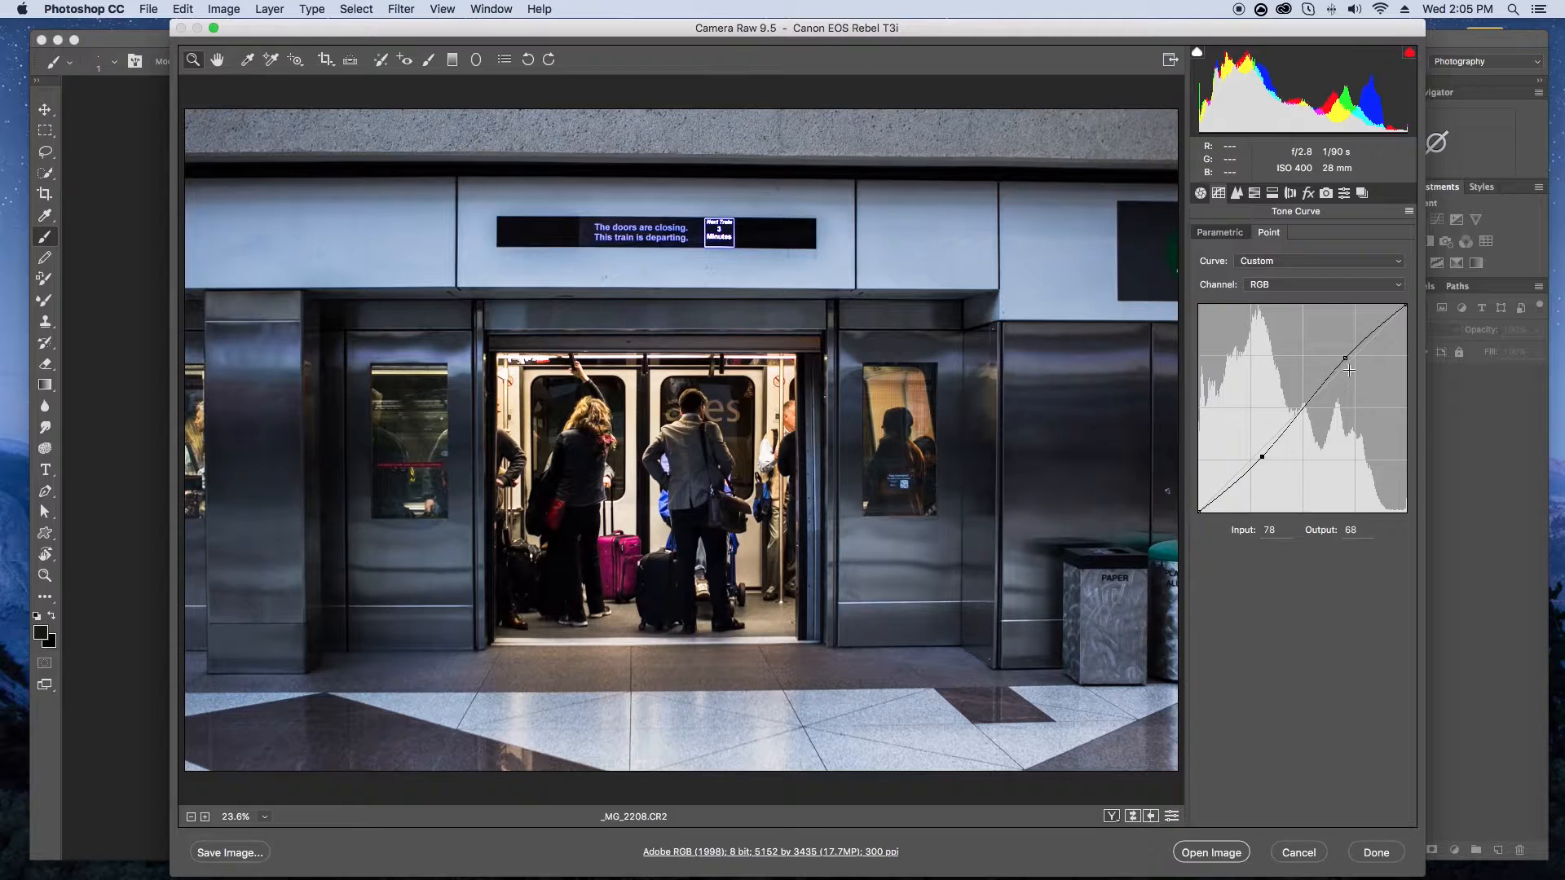
left_click_drag(1347, 364, 1341, 350)
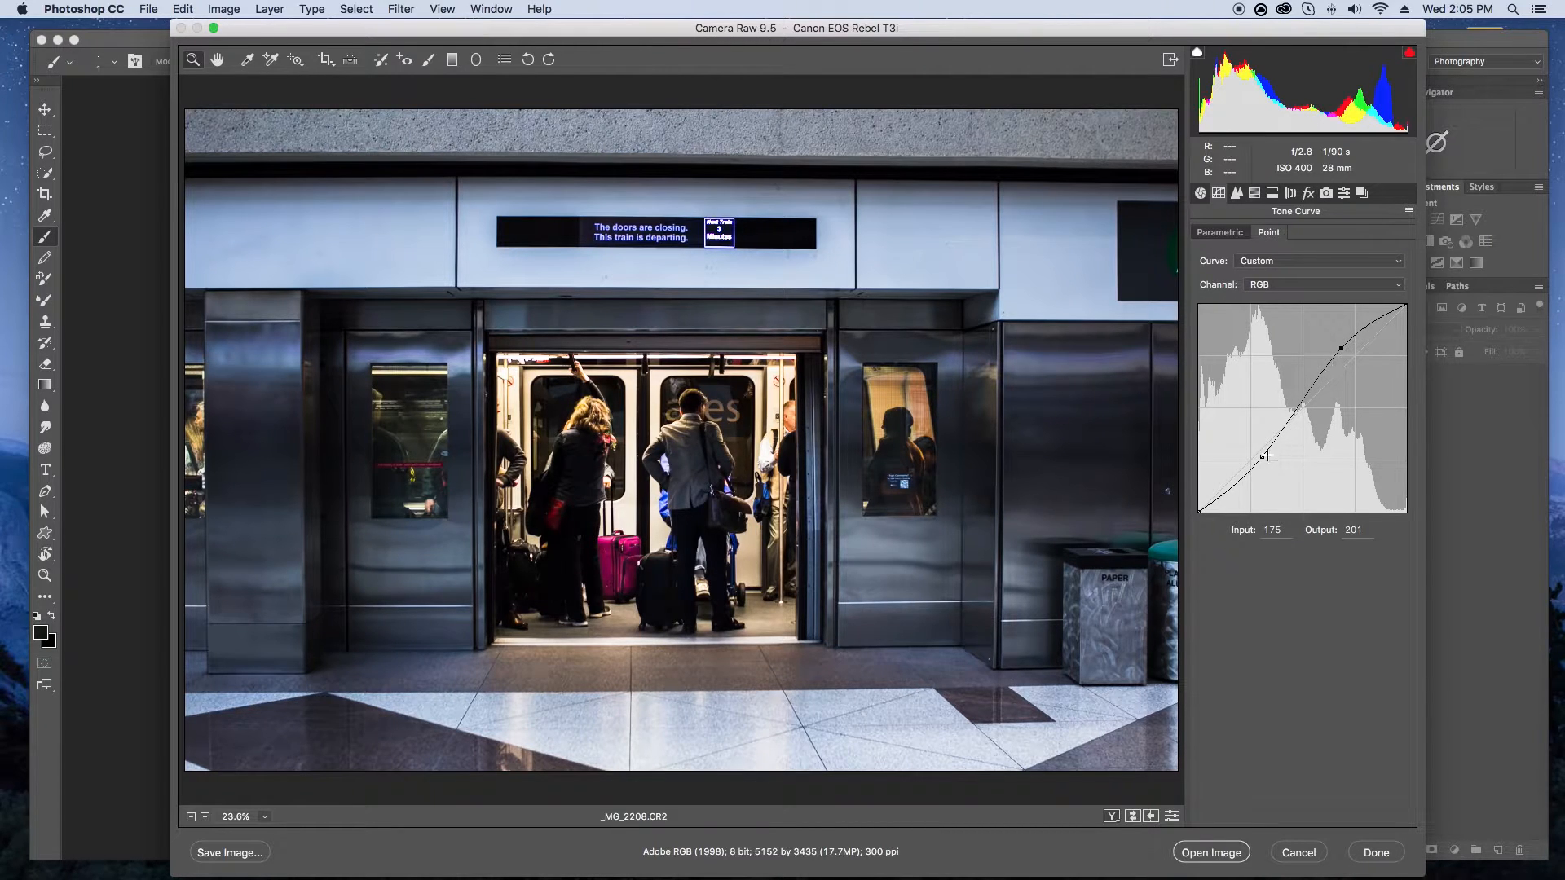
- Zoom in on the man in the doorway and set luminance noise reduction to 59
left_click(1237, 193)
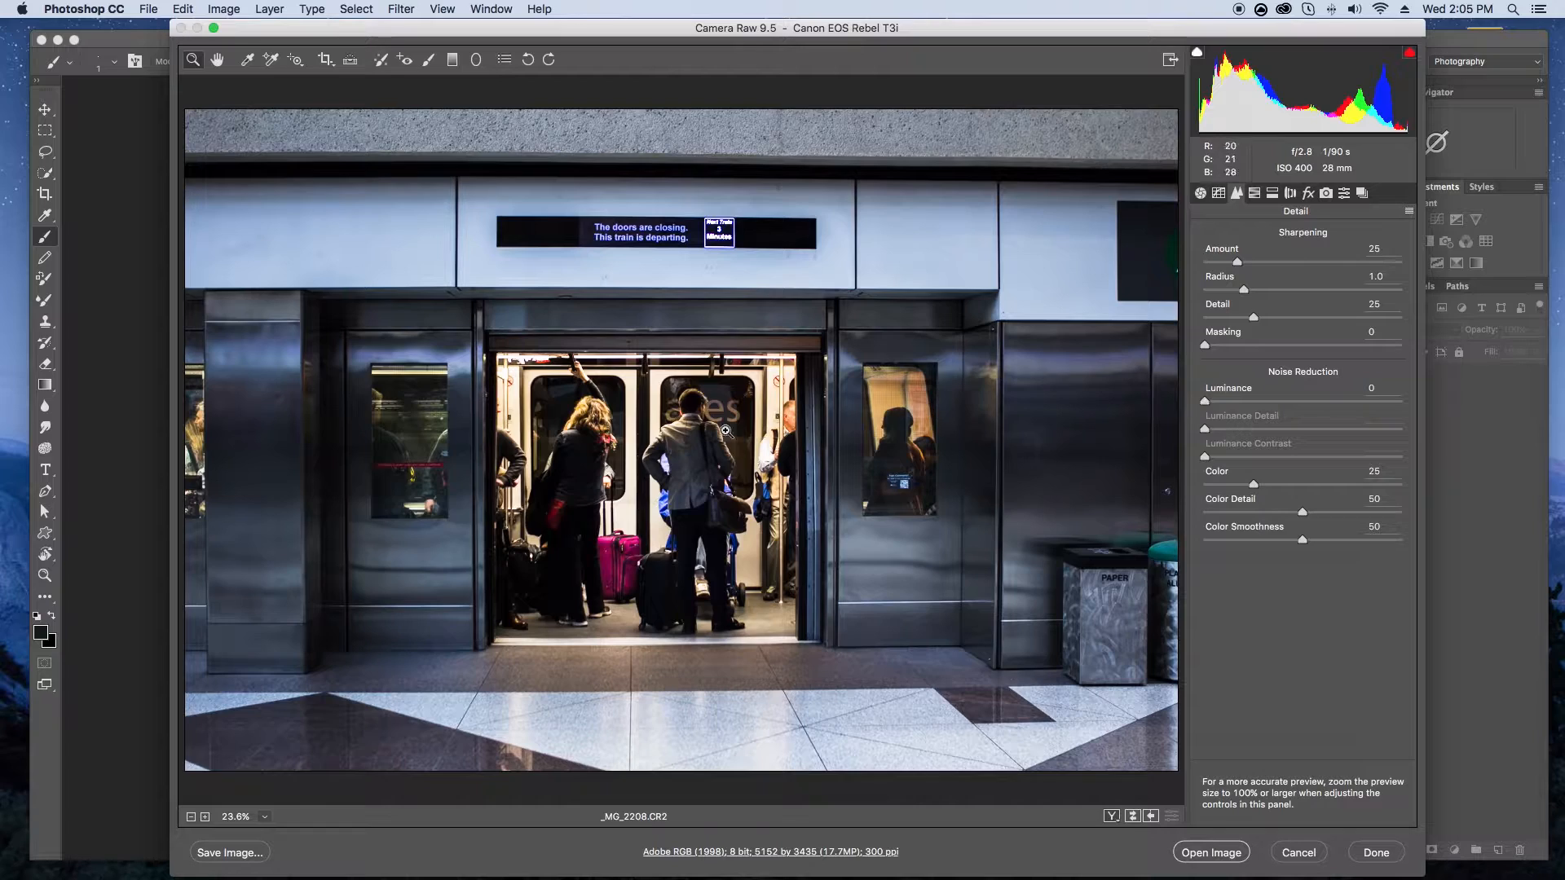
left_click(665, 424)
left_click(717, 437)
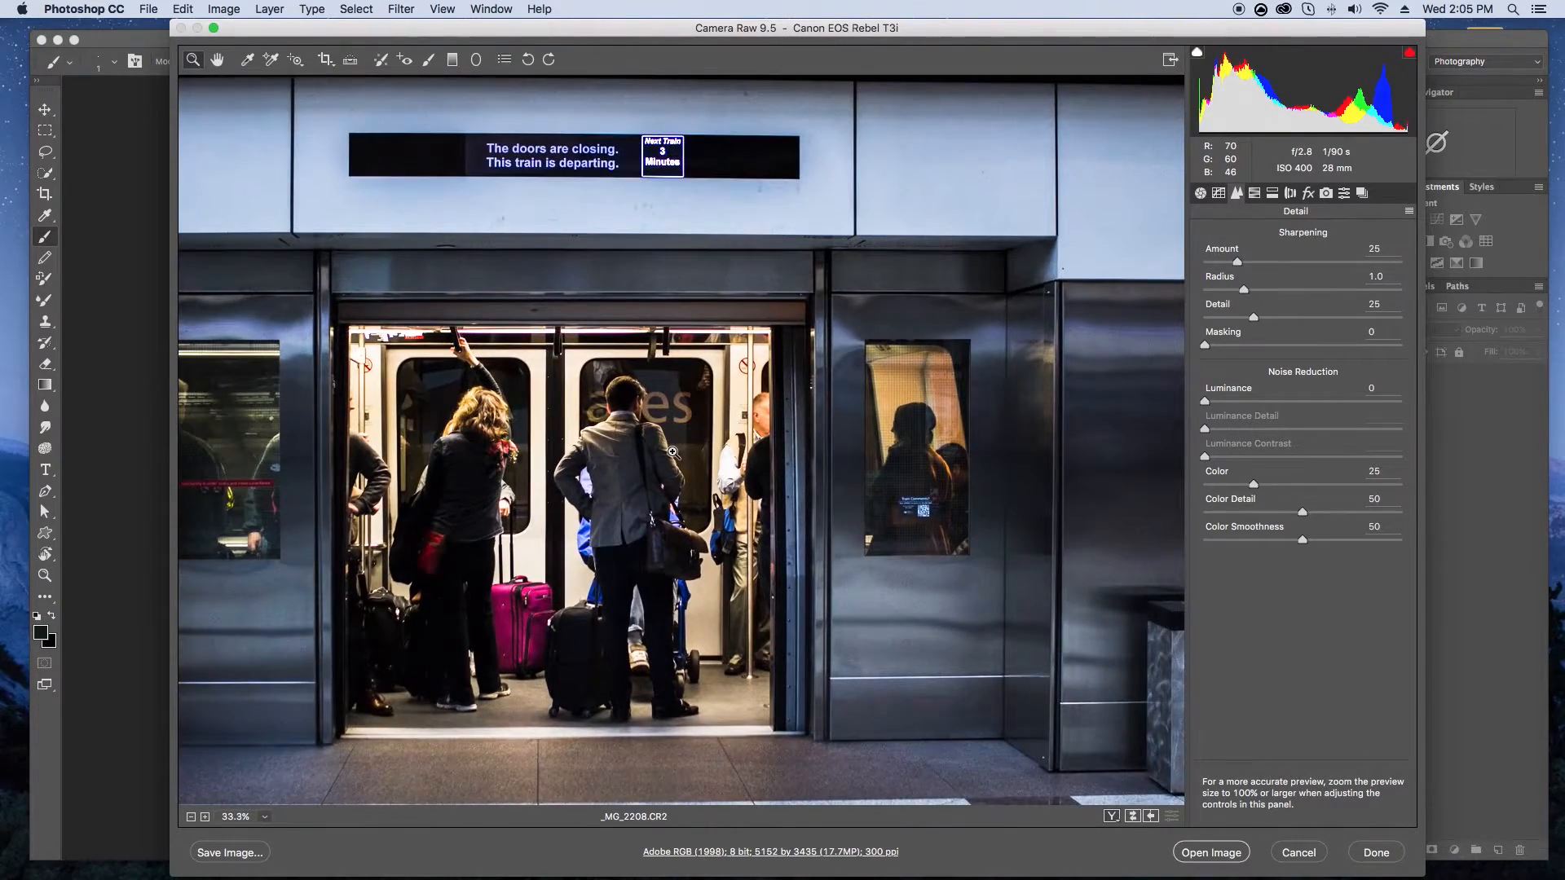
left_click(672, 453)
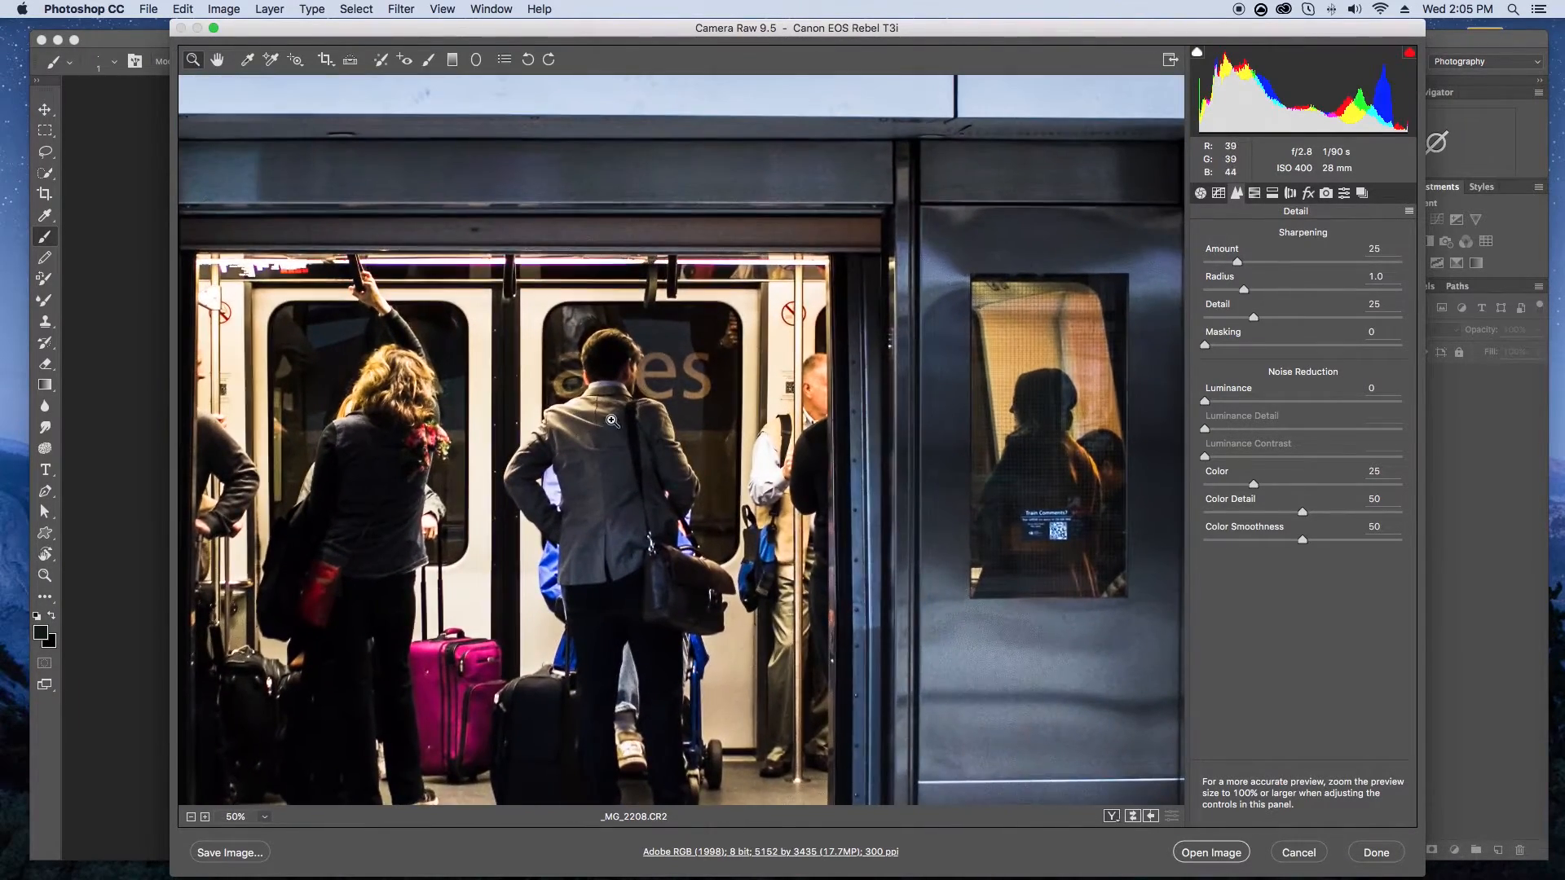
left_click_drag(507, 333, 679, 458)
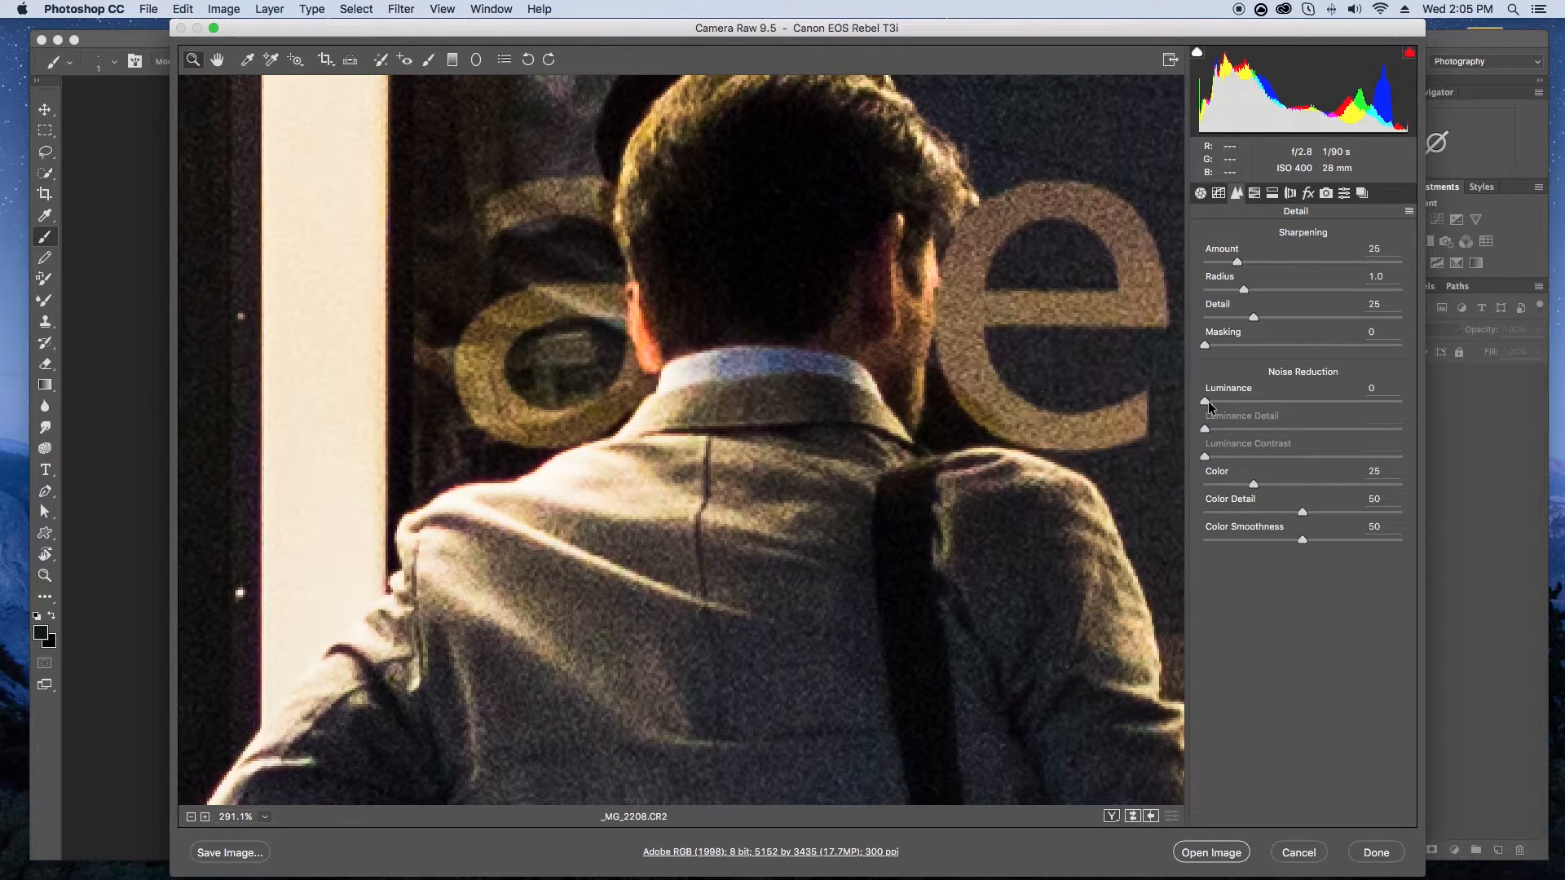
left_click_drag(1236, 402, 1318, 396)
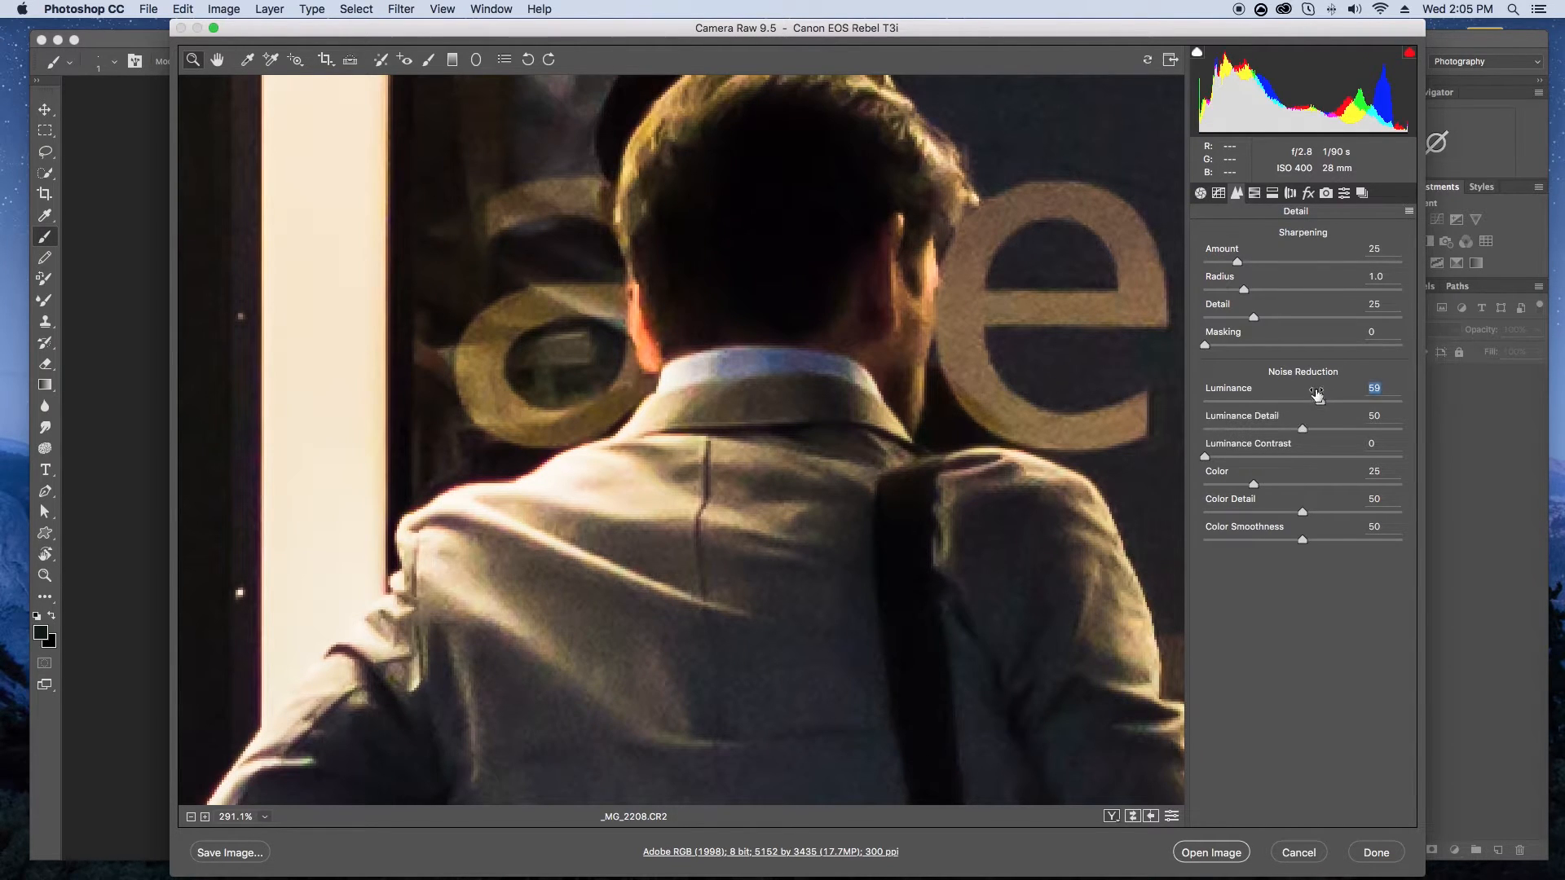
- Set the sharpening amount to 14 and zoom back out to 25% to see the whole doorway
left_click_drag(1239, 261, 1227, 262)
left_click_drag(1224, 261, 1224, 261)
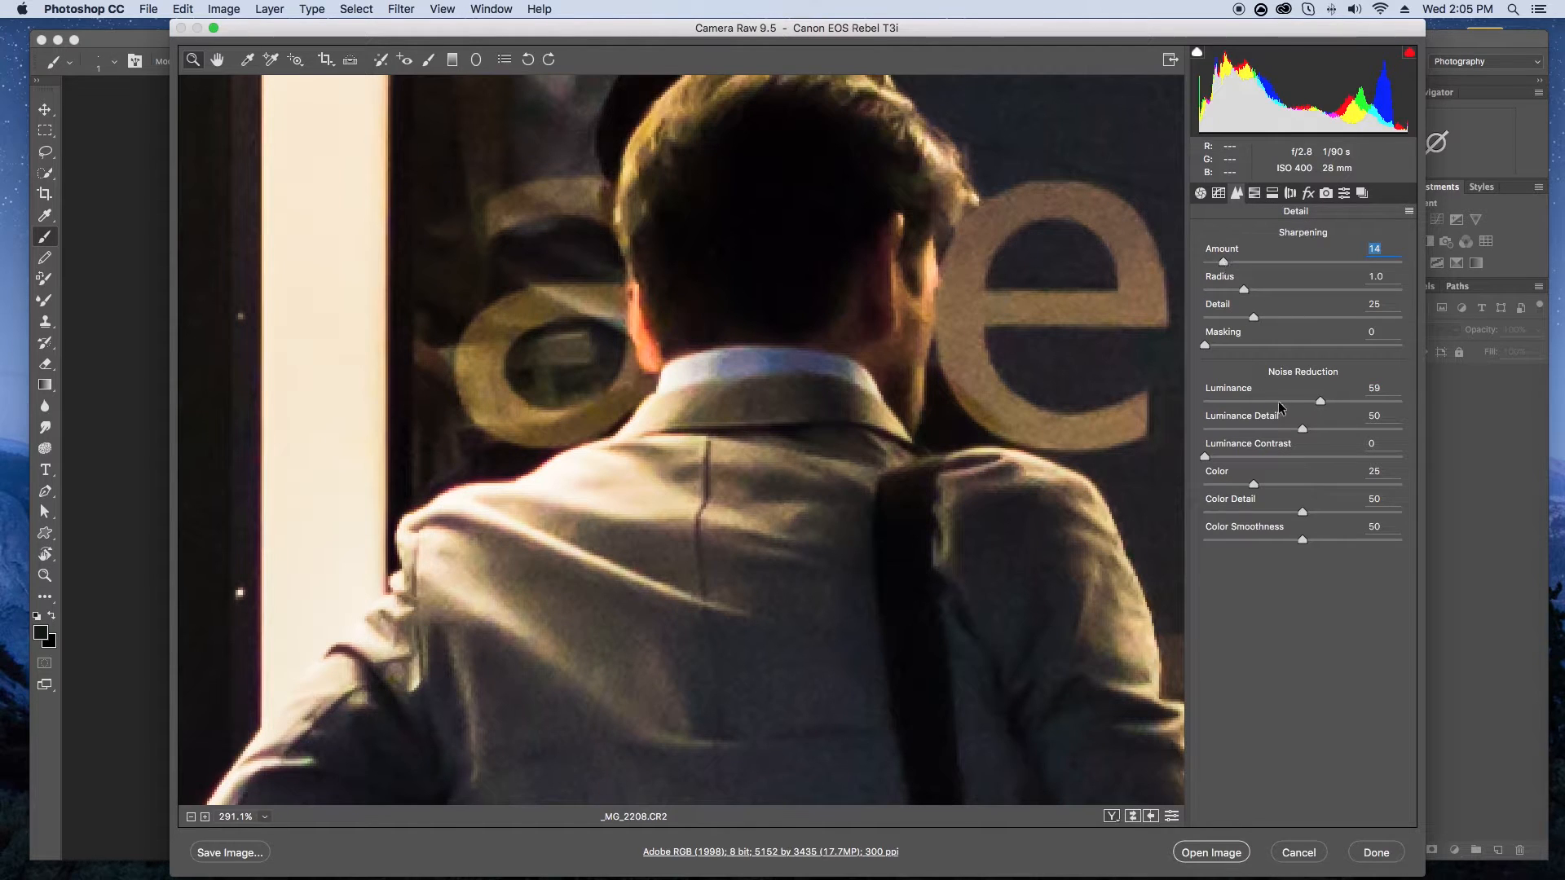
left_click(904, 449, "alt")
left_click(903, 449, "alt")
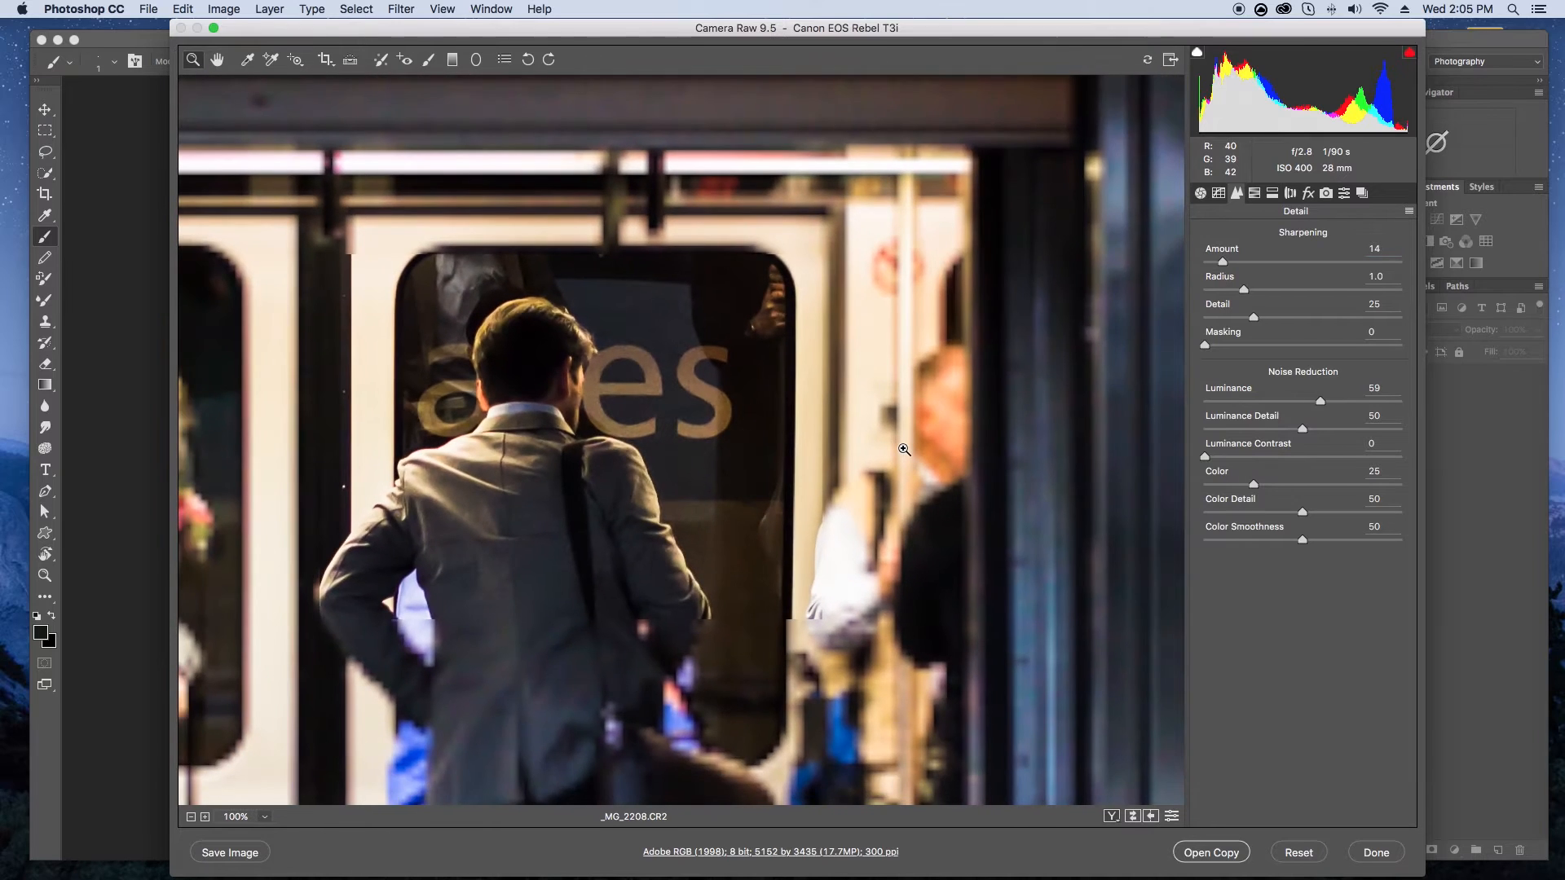
left_click(903, 449, "alt")
left_click(481, 456, "alt")
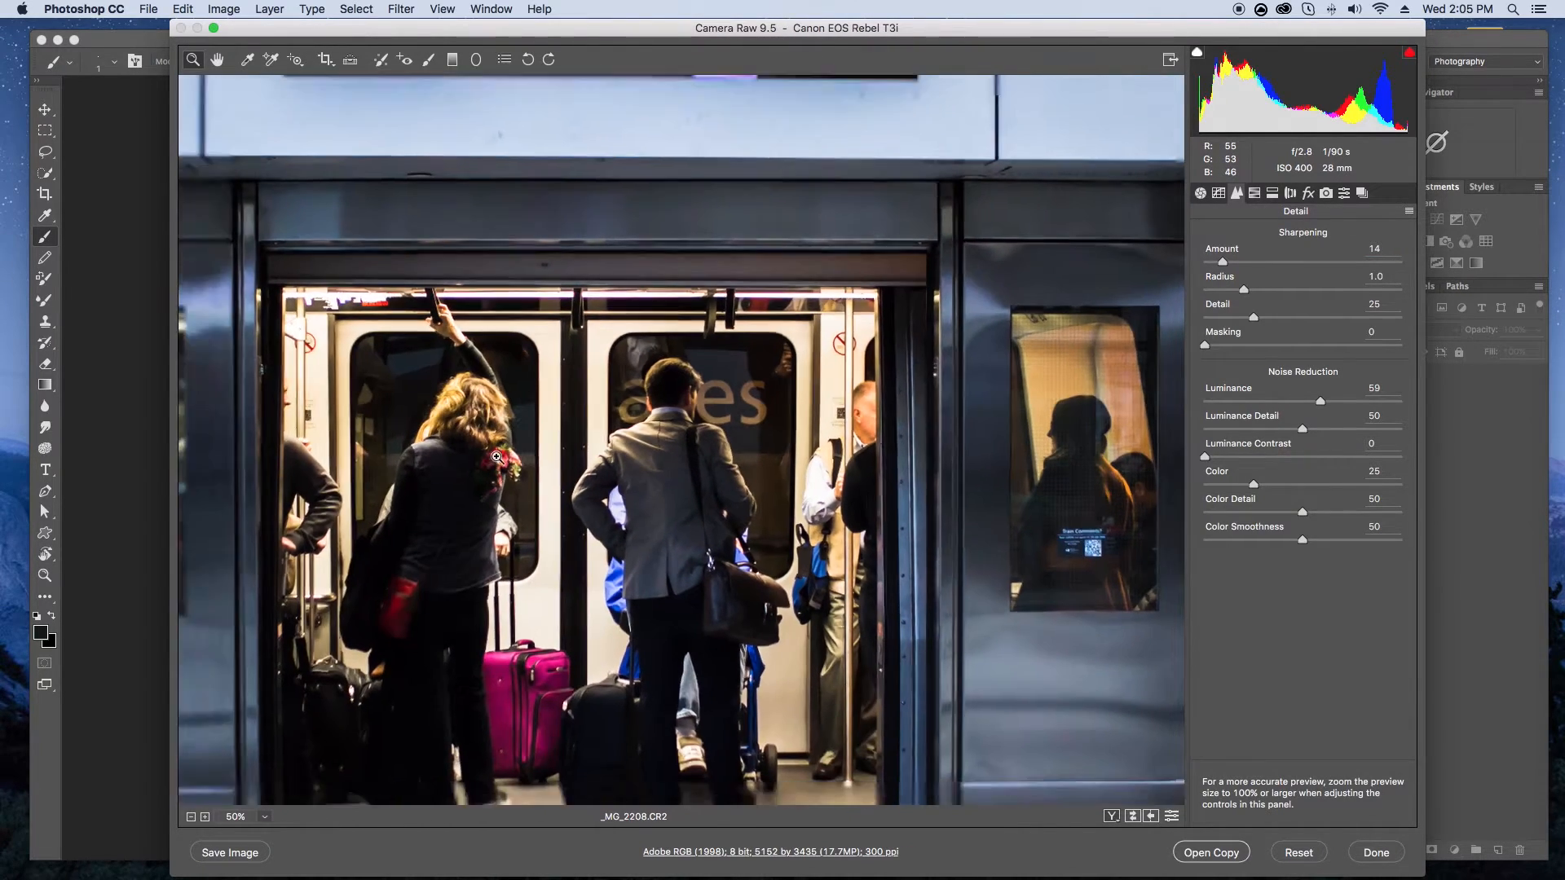
left_click(481, 456, "alt")
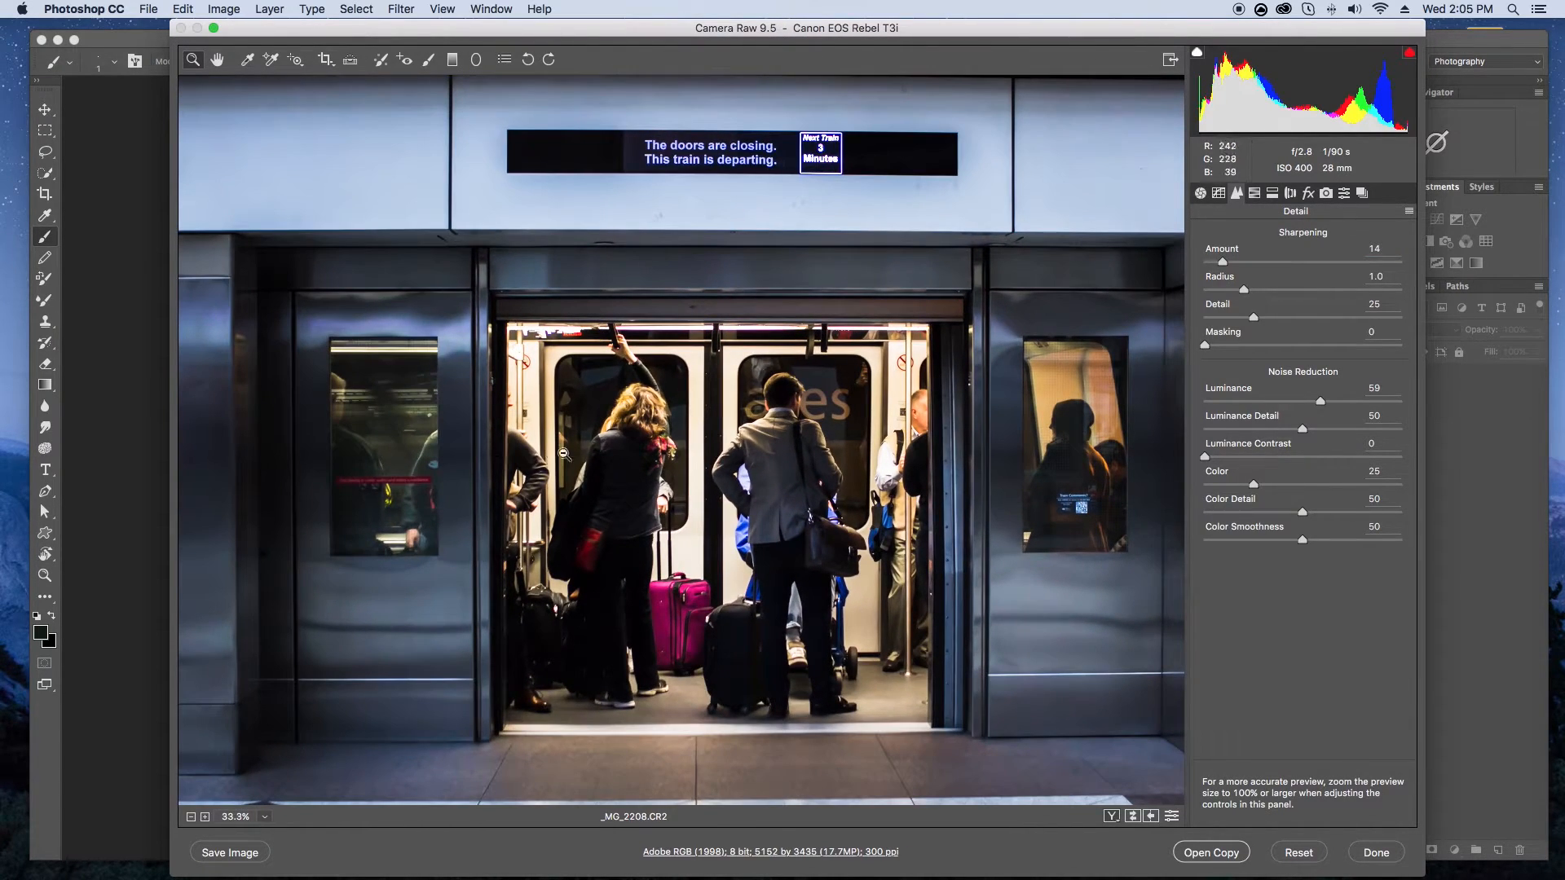
left_click(665, 443, "alt")
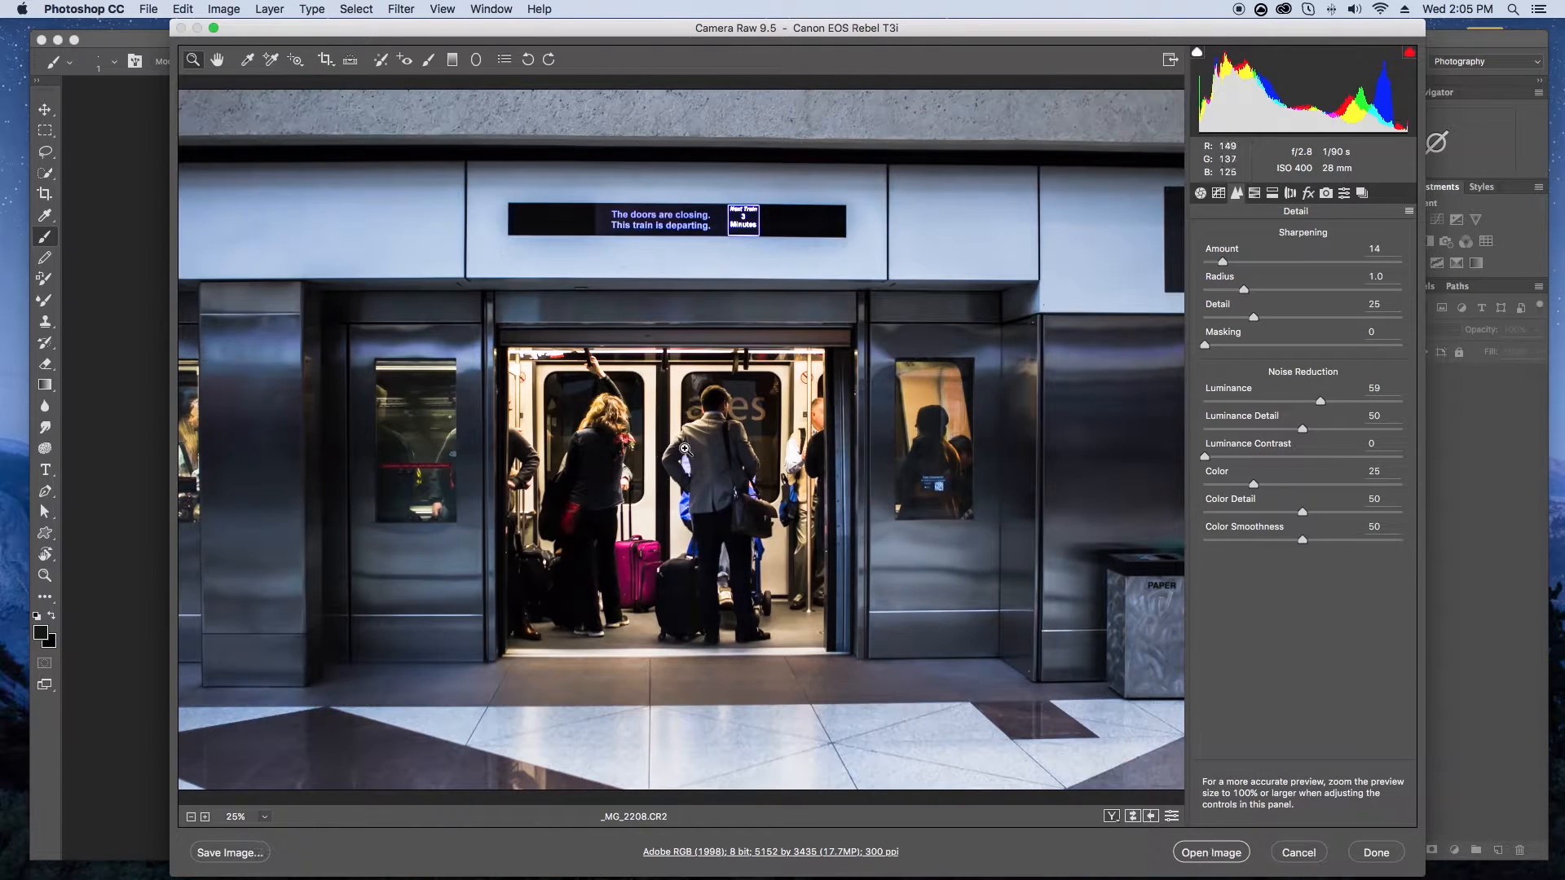
- Try shifting the HSL hue of the reds to -5 and of the oranges to -3
left_click(1255, 194)
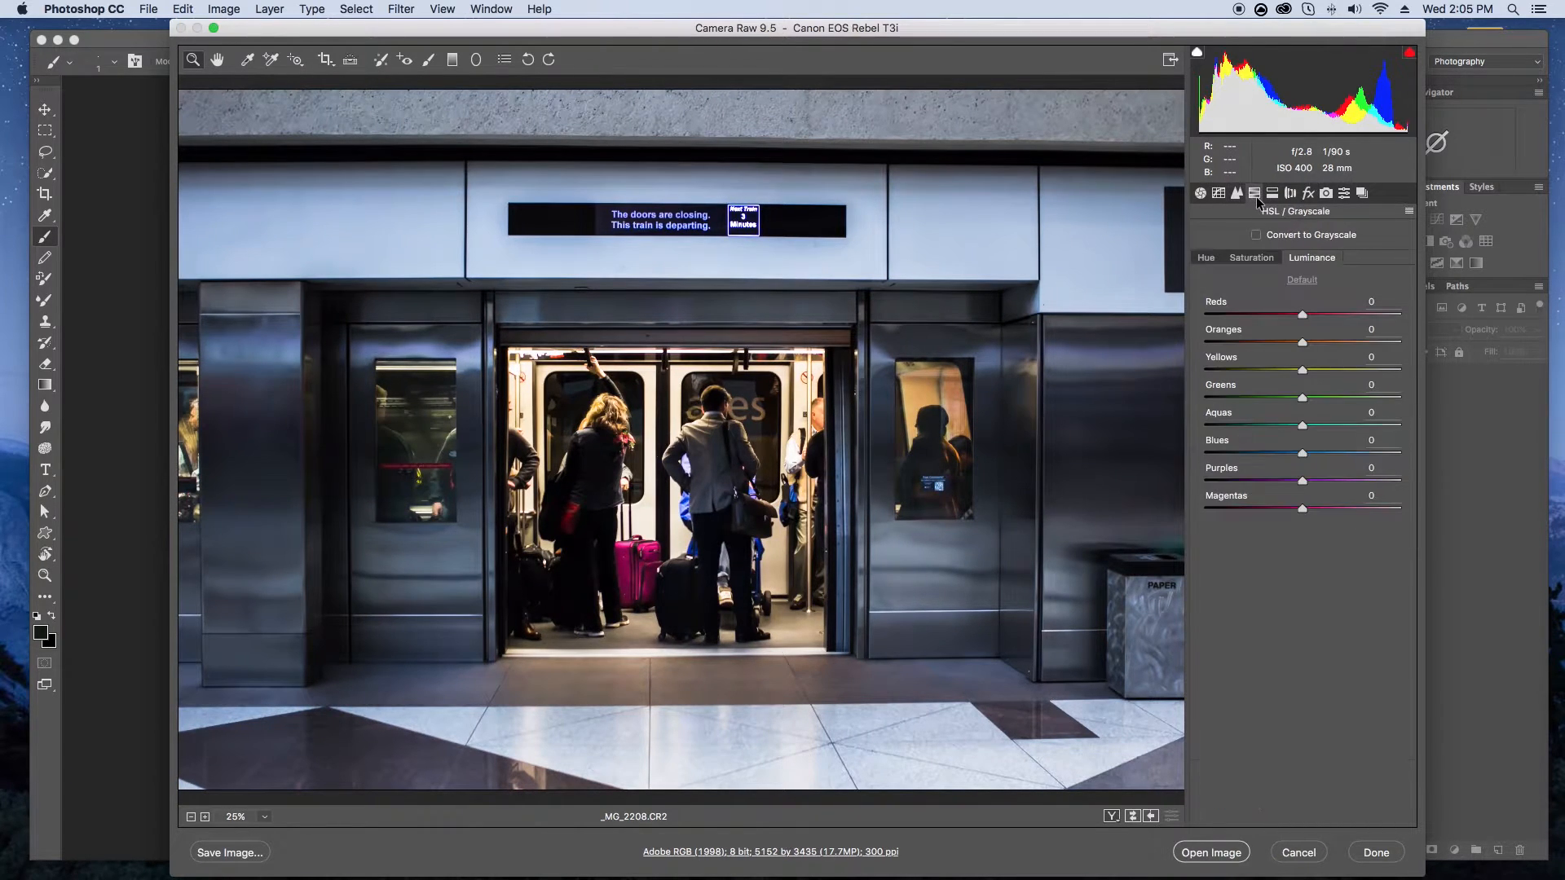
left_click(1243, 256)
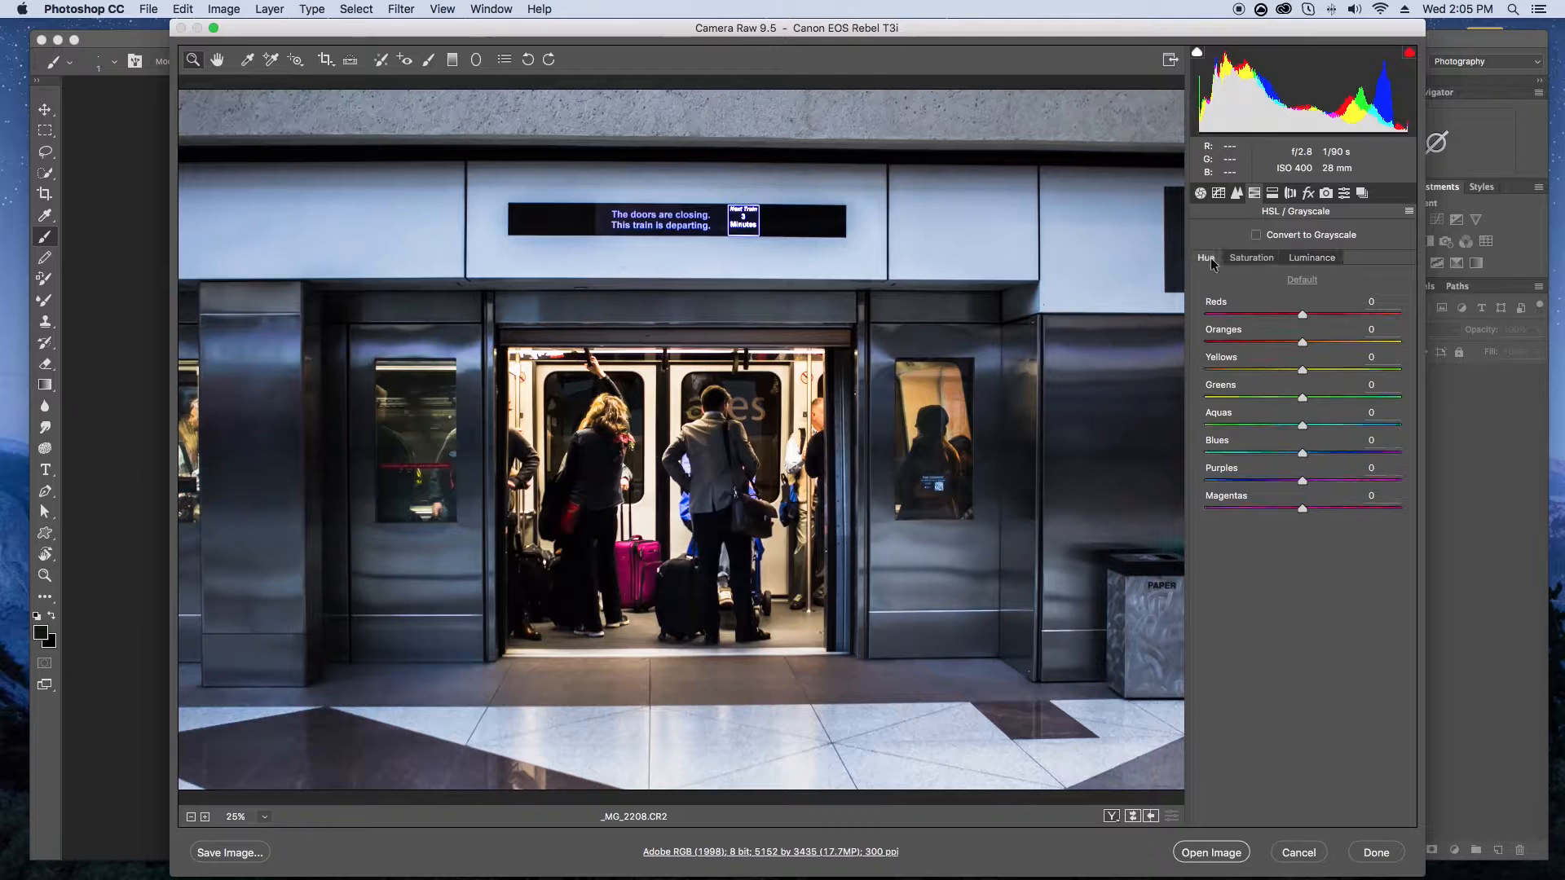
left_click(1211, 255)
mouse_move(1304, 342)
left_mouse_down()
mouse_move(1219, 336)
mouse_move(1345, 338)
mouse_move(1249, 313)
mouse_move(1297, 314)
left_mouse_up()
mouse_move(1302, 454)
left_mouse_down()
mouse_move(1240, 454)
mouse_move(1383, 447)
mouse_move(1303, 438)
left_mouse_up()
left_click_drag(1296, 342, 1301, 347)
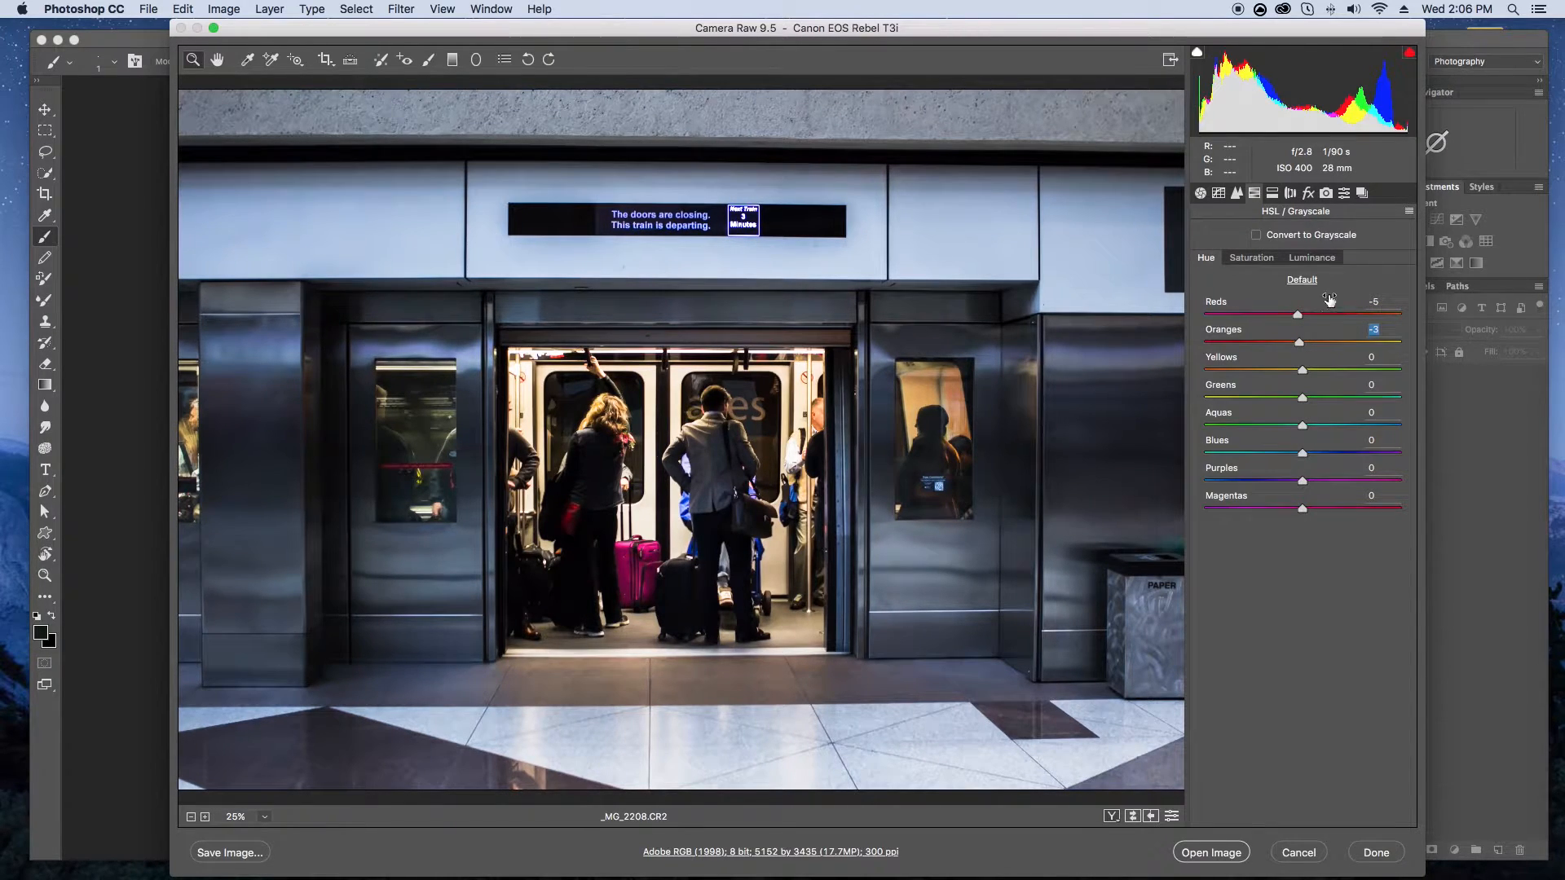
- Return the hue of the reds and oranges to 0
type("0")
double_click(1377, 330)
type("0")
- Set the HSL saturation of the reds, oranges, yellows, greens, aquas, purples and magentas to -100
left_click(1252, 257)
left_click_drag(1302, 314, 1207, 313)
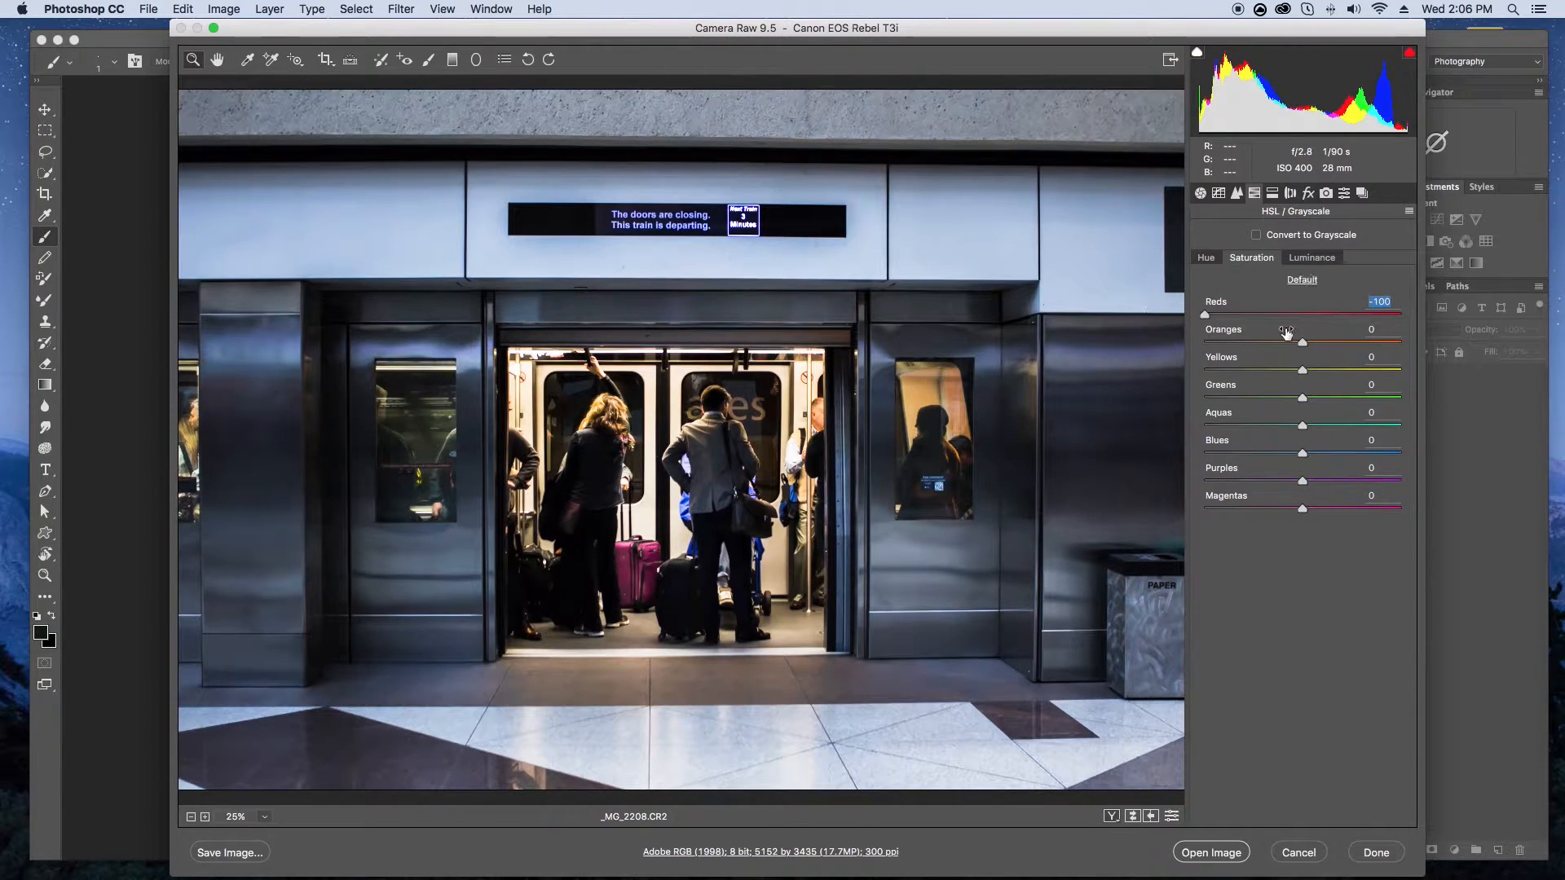
left_click_drag(1303, 342, 1186, 347)
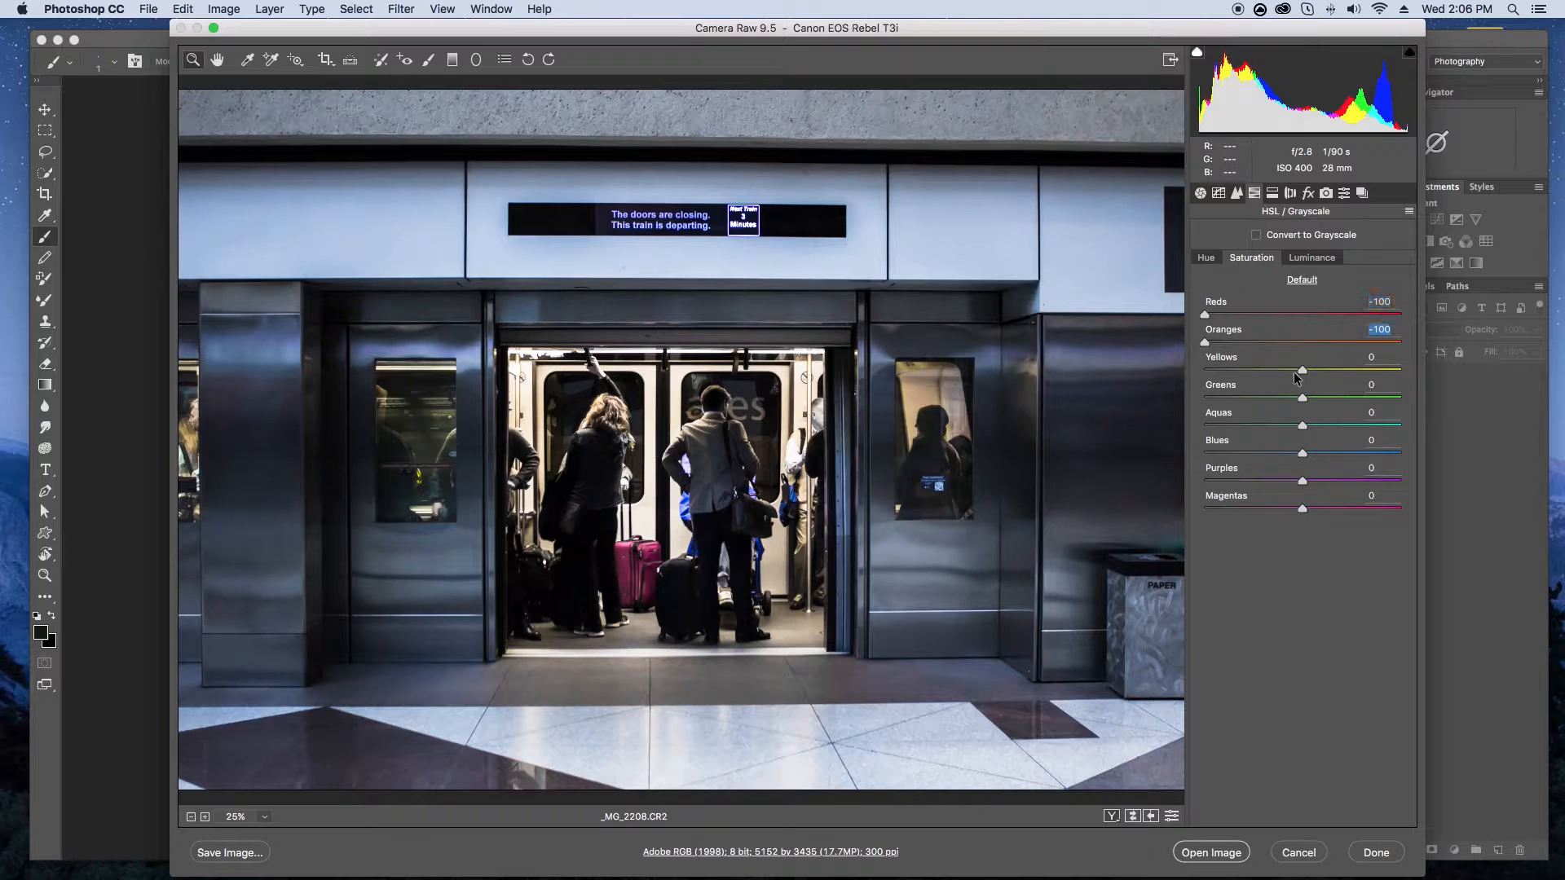
left_click_drag(1303, 371, 1185, 369)
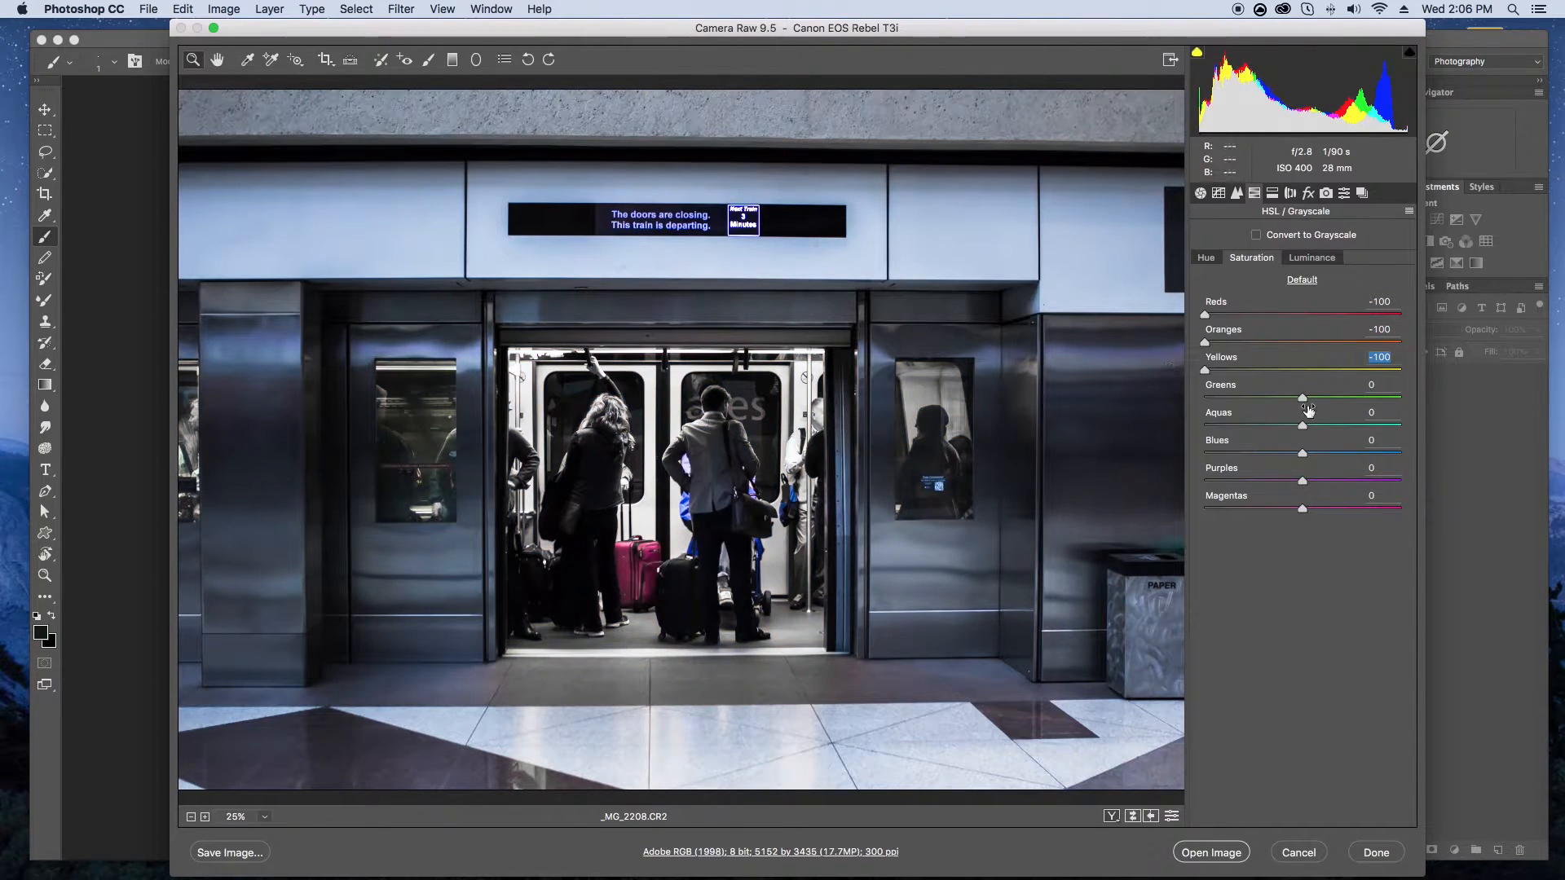
left_click_drag(1191, 394, 1182, 398)
left_click_drag(1302, 481, 1194, 481)
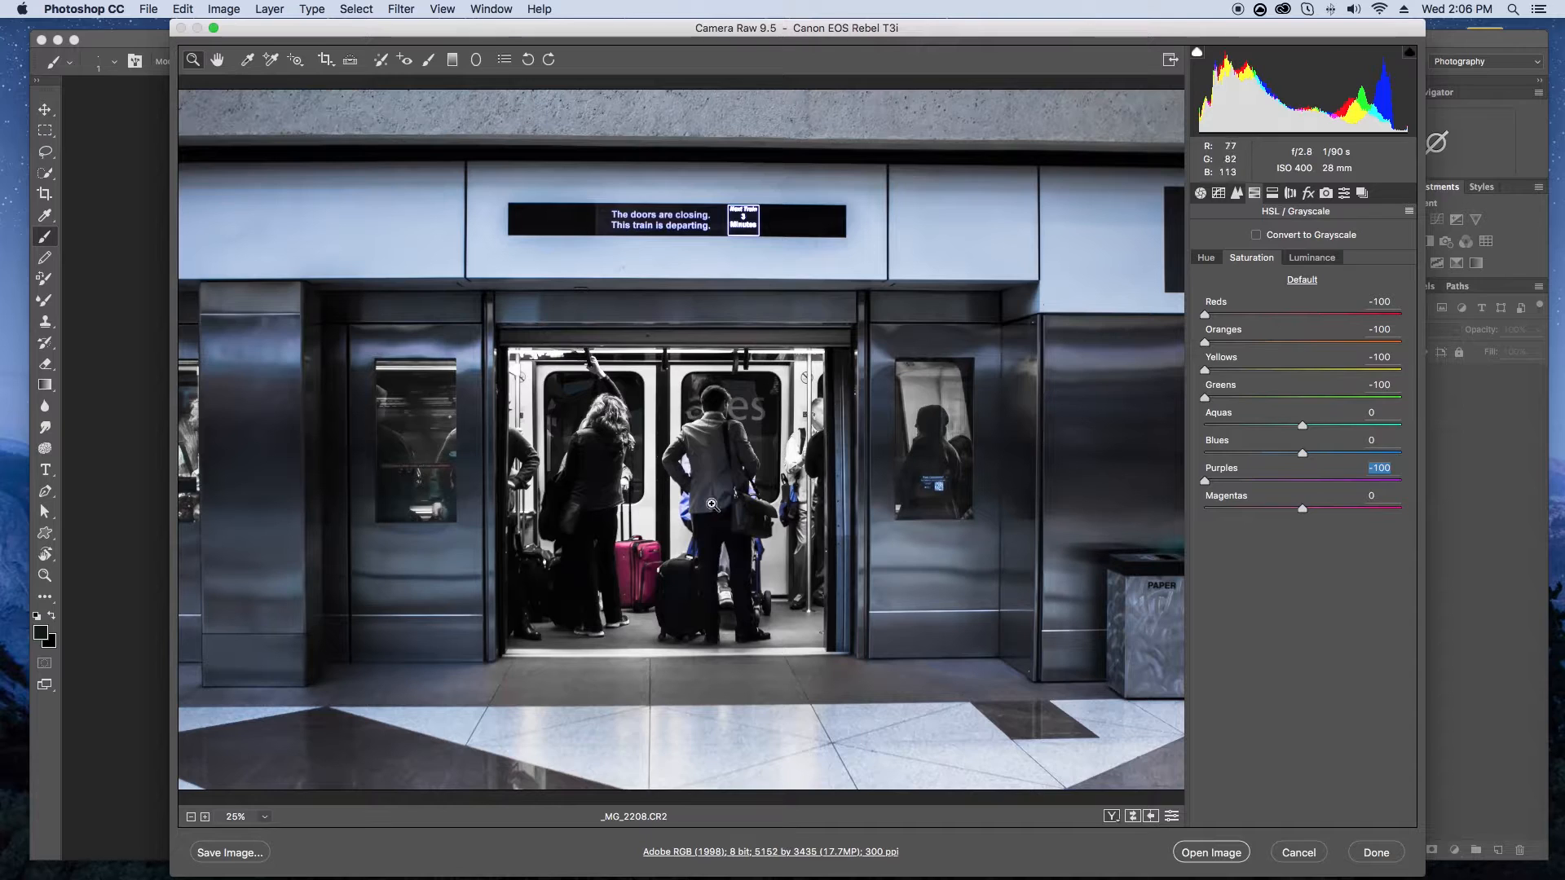
left_click_drag(1302, 427, 1149, 432)
left_click_drag(1302, 510, 1152, 519)
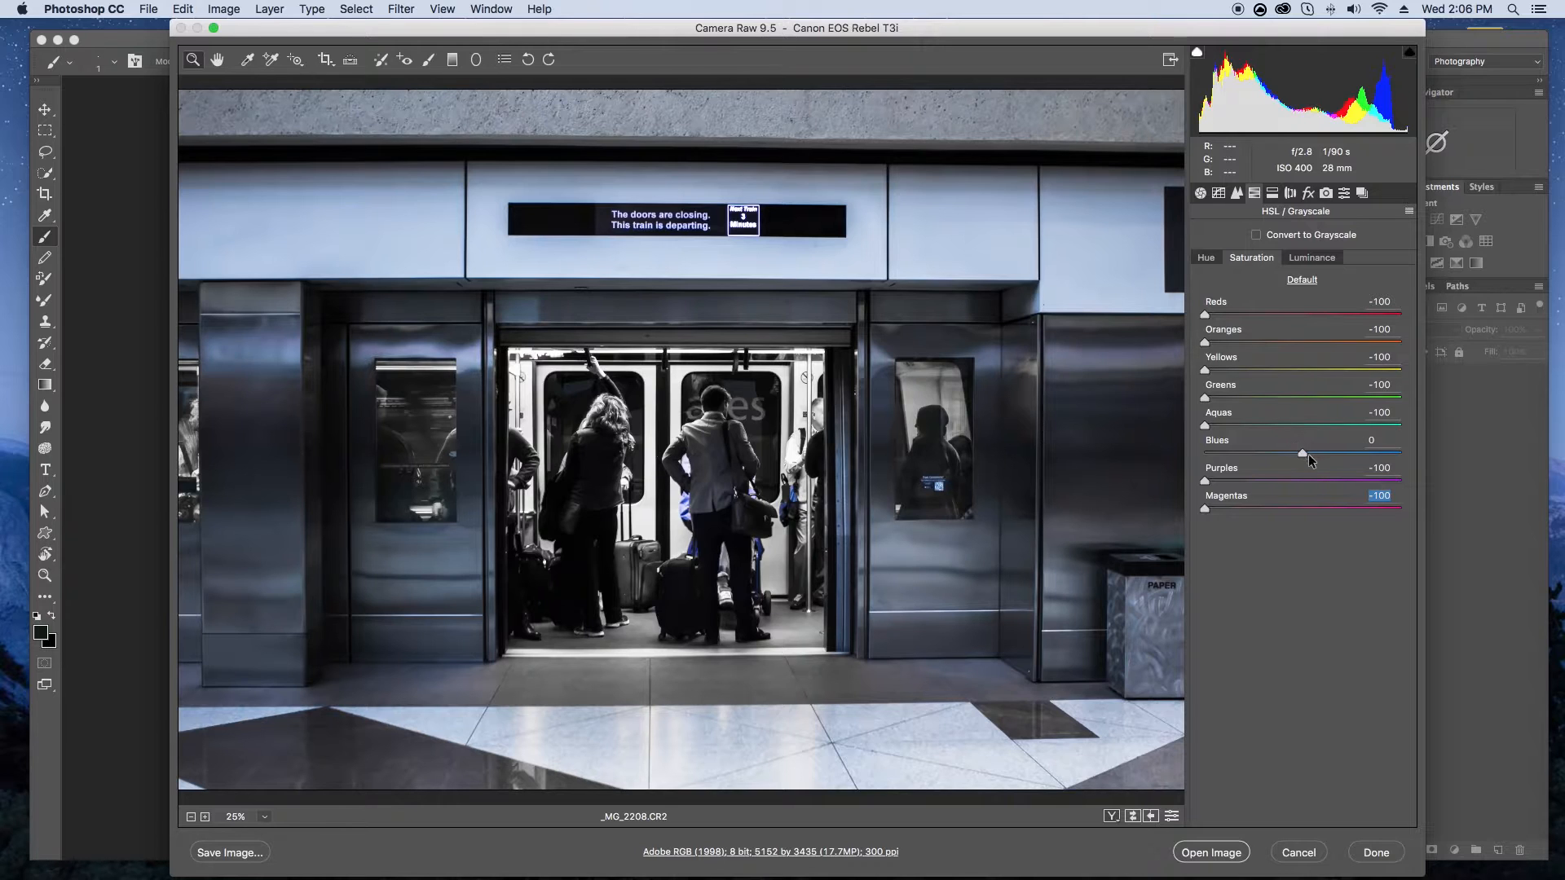
- Isolate the red tones by setting the saturation of the reds to +100 and of the blues to -100
mouse_move(1310, 454)
left_mouse_down()
mouse_move(1367, 451)
mouse_move(1247, 452)
mouse_move(1304, 458)
left_mouse_up()
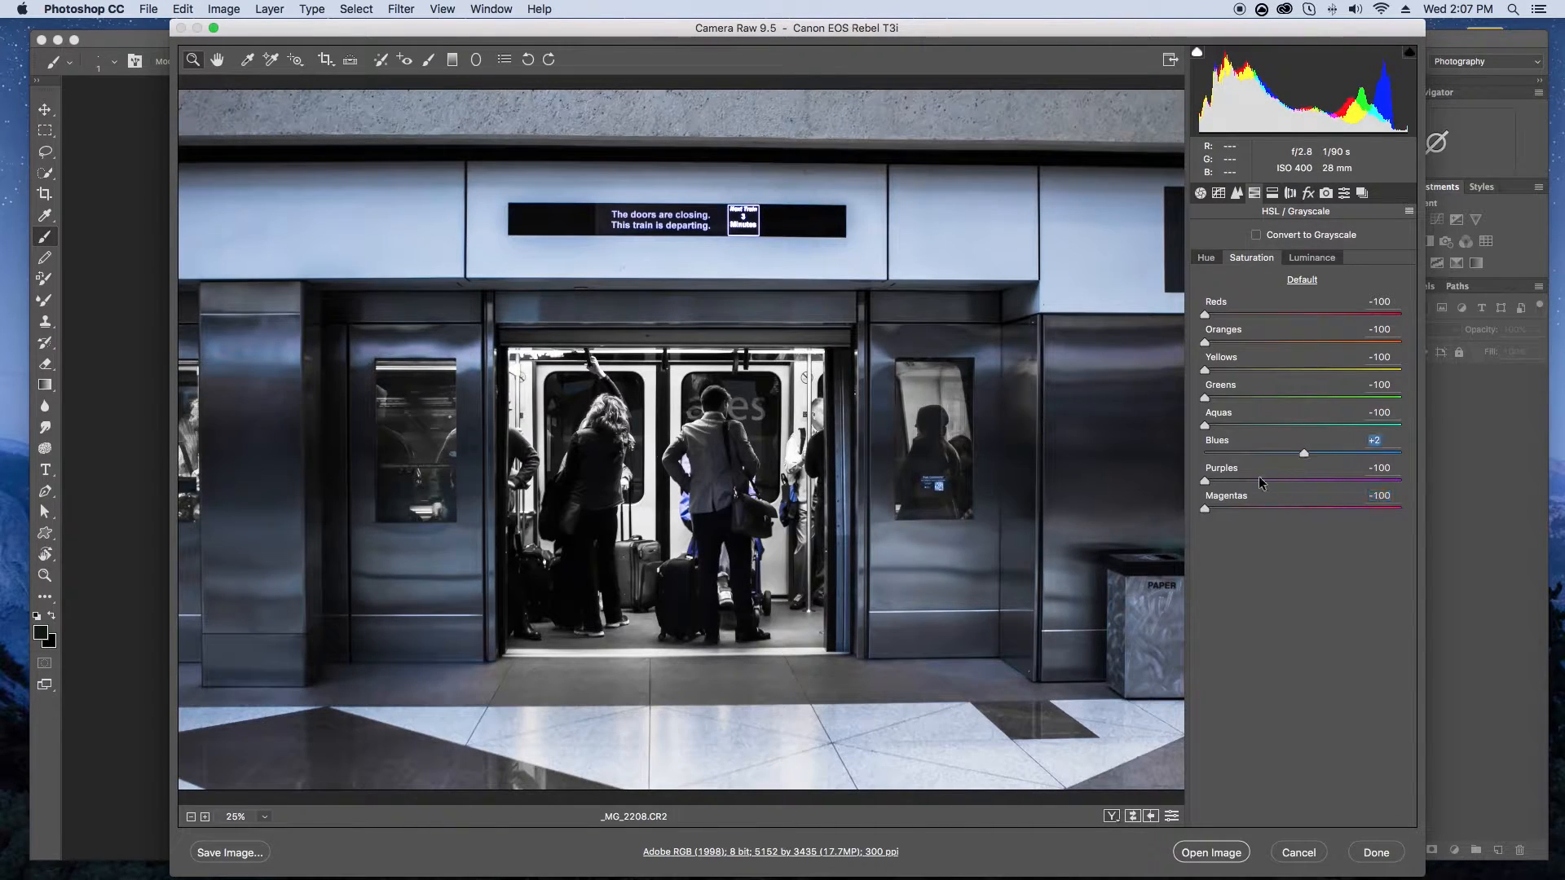
left_click_drag(1397, 325, 1445, 324)
left_click_drag(1304, 454, 1202, 454)
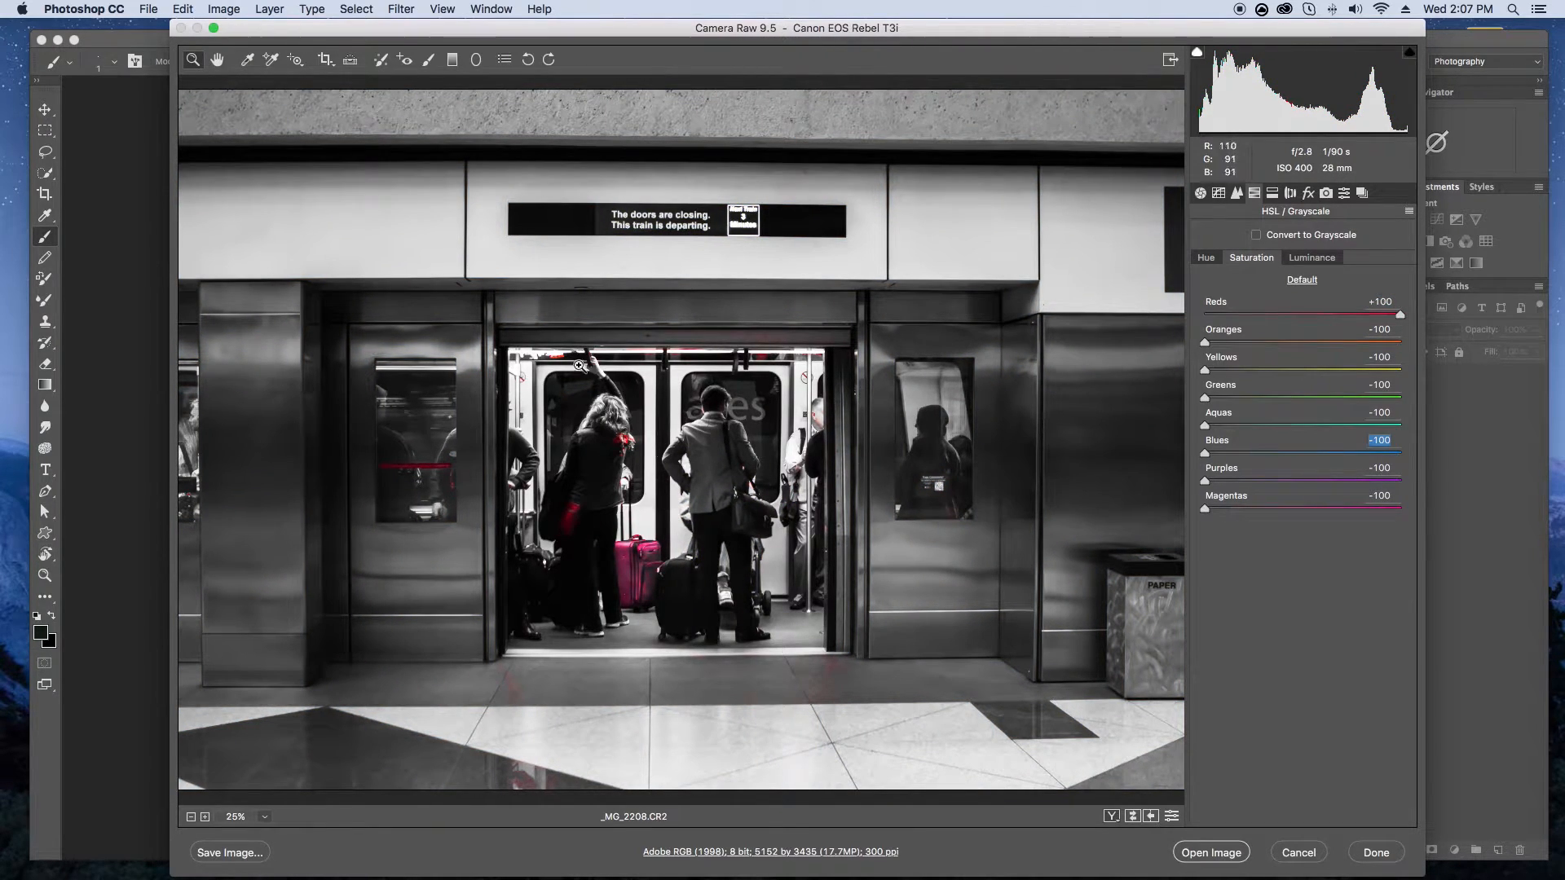
- Try varying the luminance of the reds, and reset all HSL saturation values to their defaults
left_click(1308, 259)
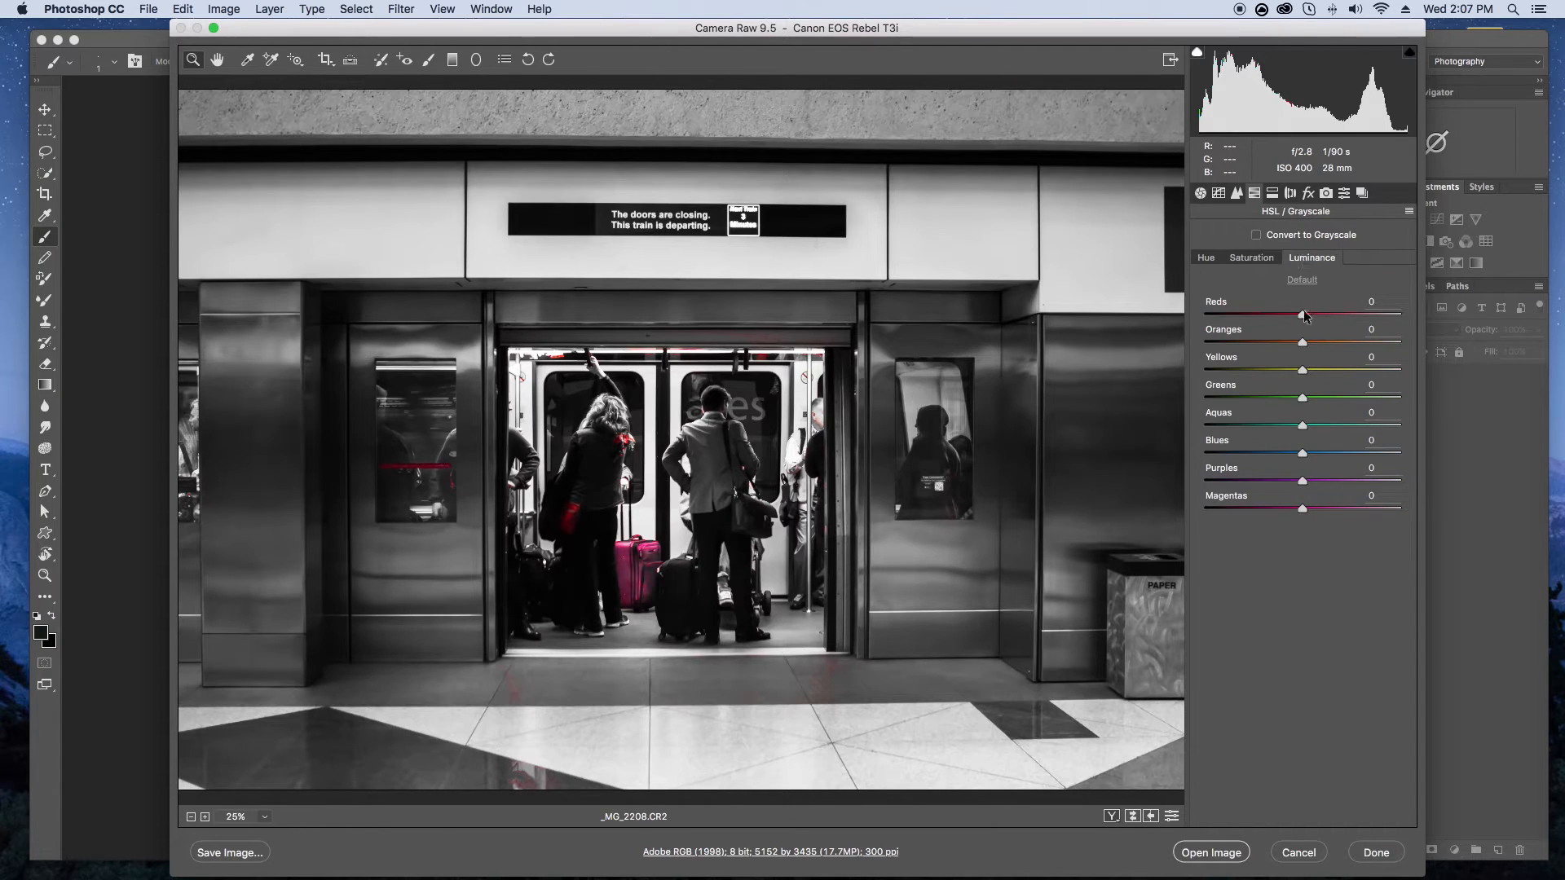
mouse_move(1302, 316)
left_mouse_down()
mouse_move(1233, 317)
mouse_move(1382, 320)
mouse_move(1187, 323)
mouse_move(1302, 316)
left_mouse_up()
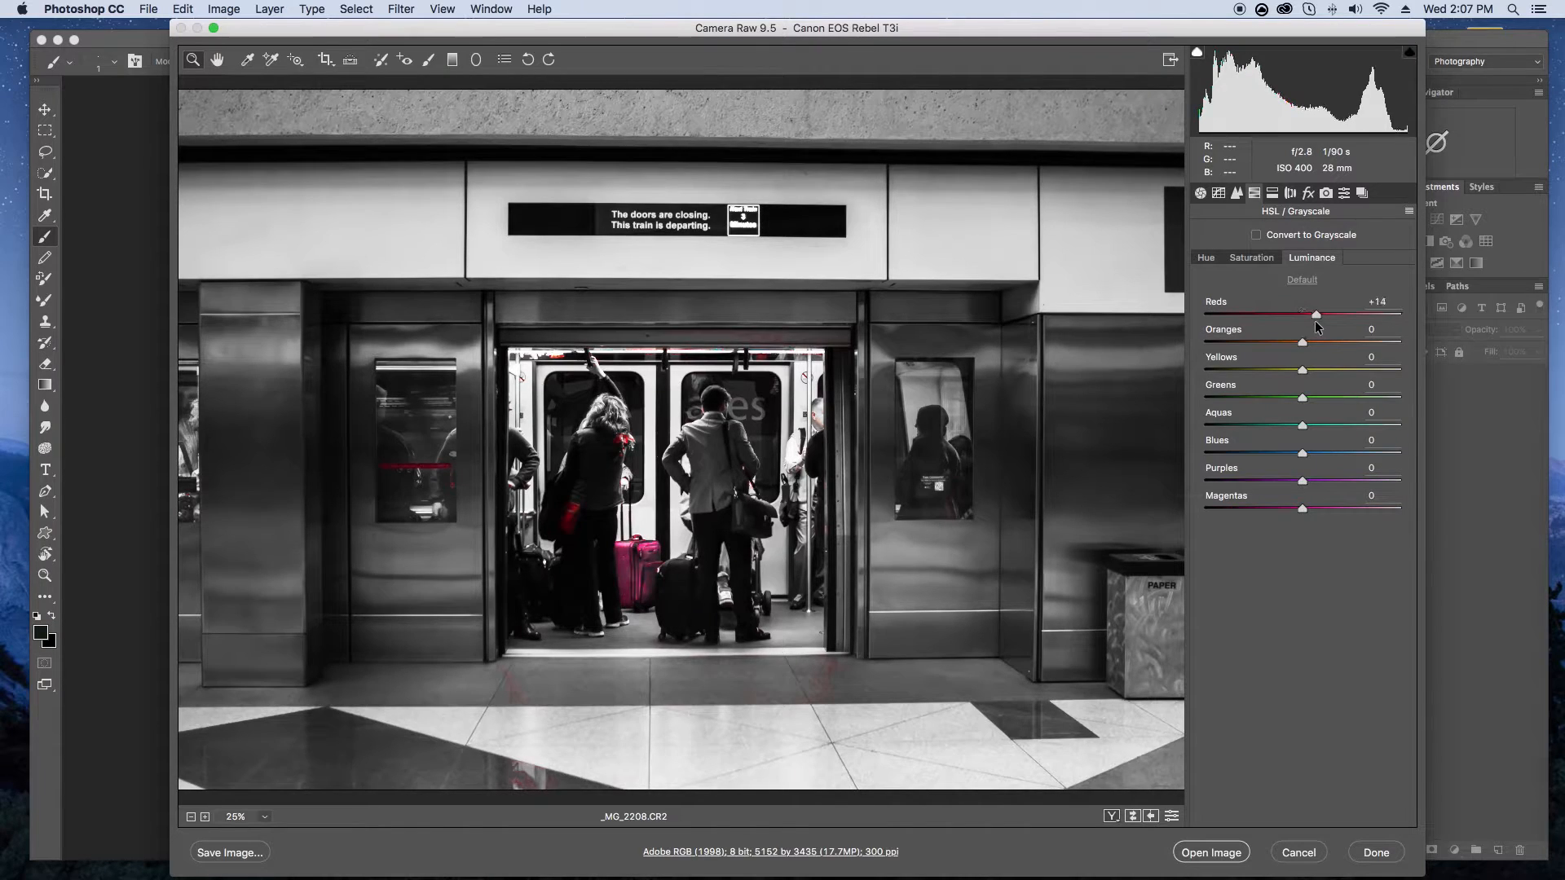
left_click(1253, 260)
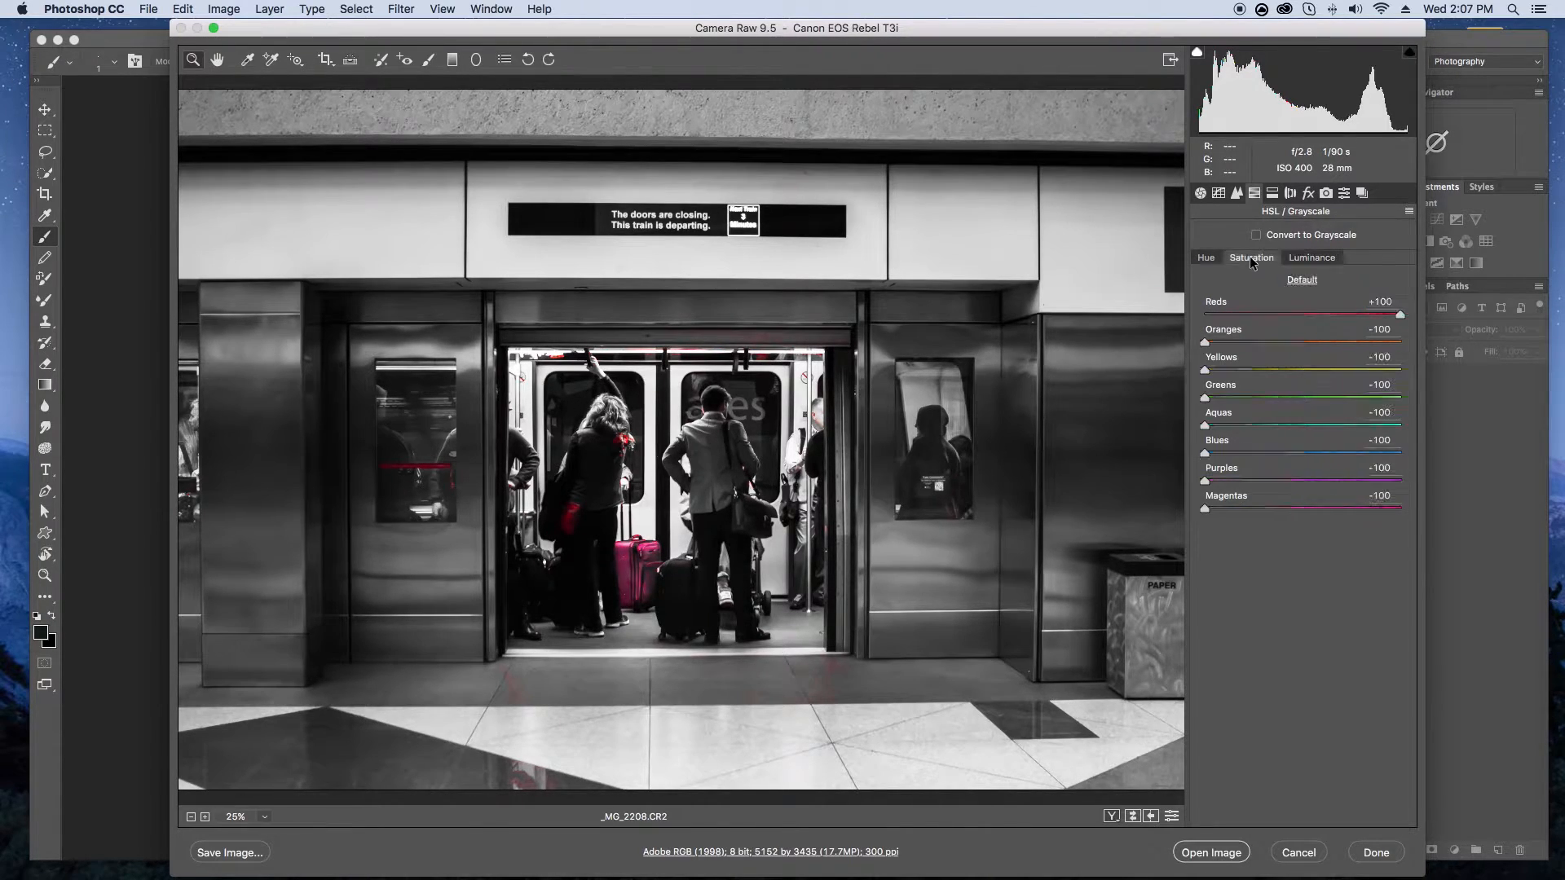
left_click(1299, 280)
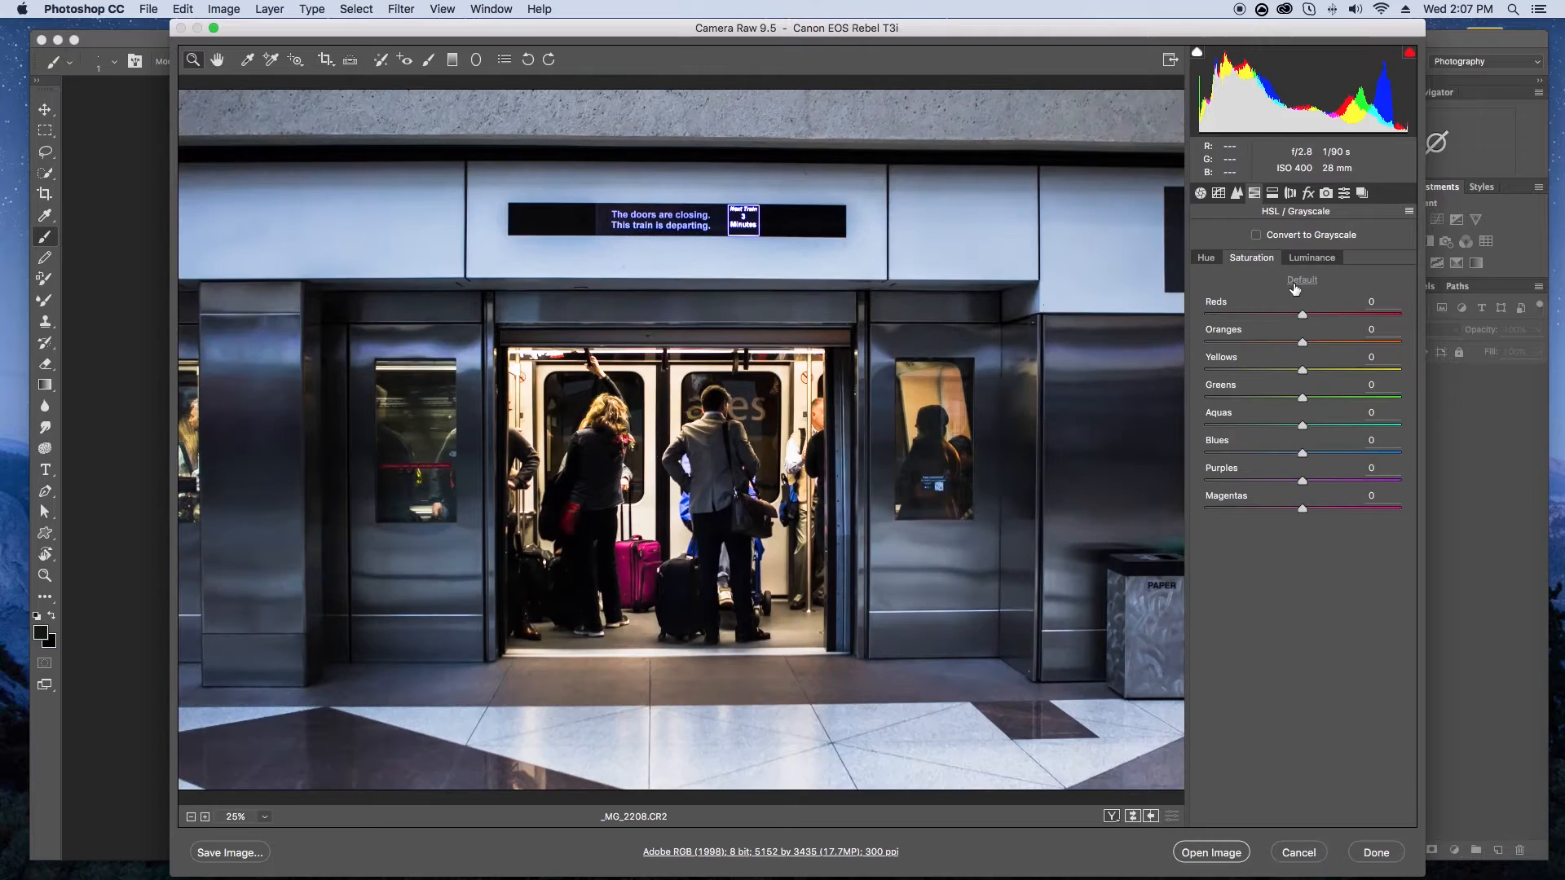
- Try split toning the highlights at saturation 45 and the shadows with a red tint, returning both saturations to 0
left_click(1273, 193)
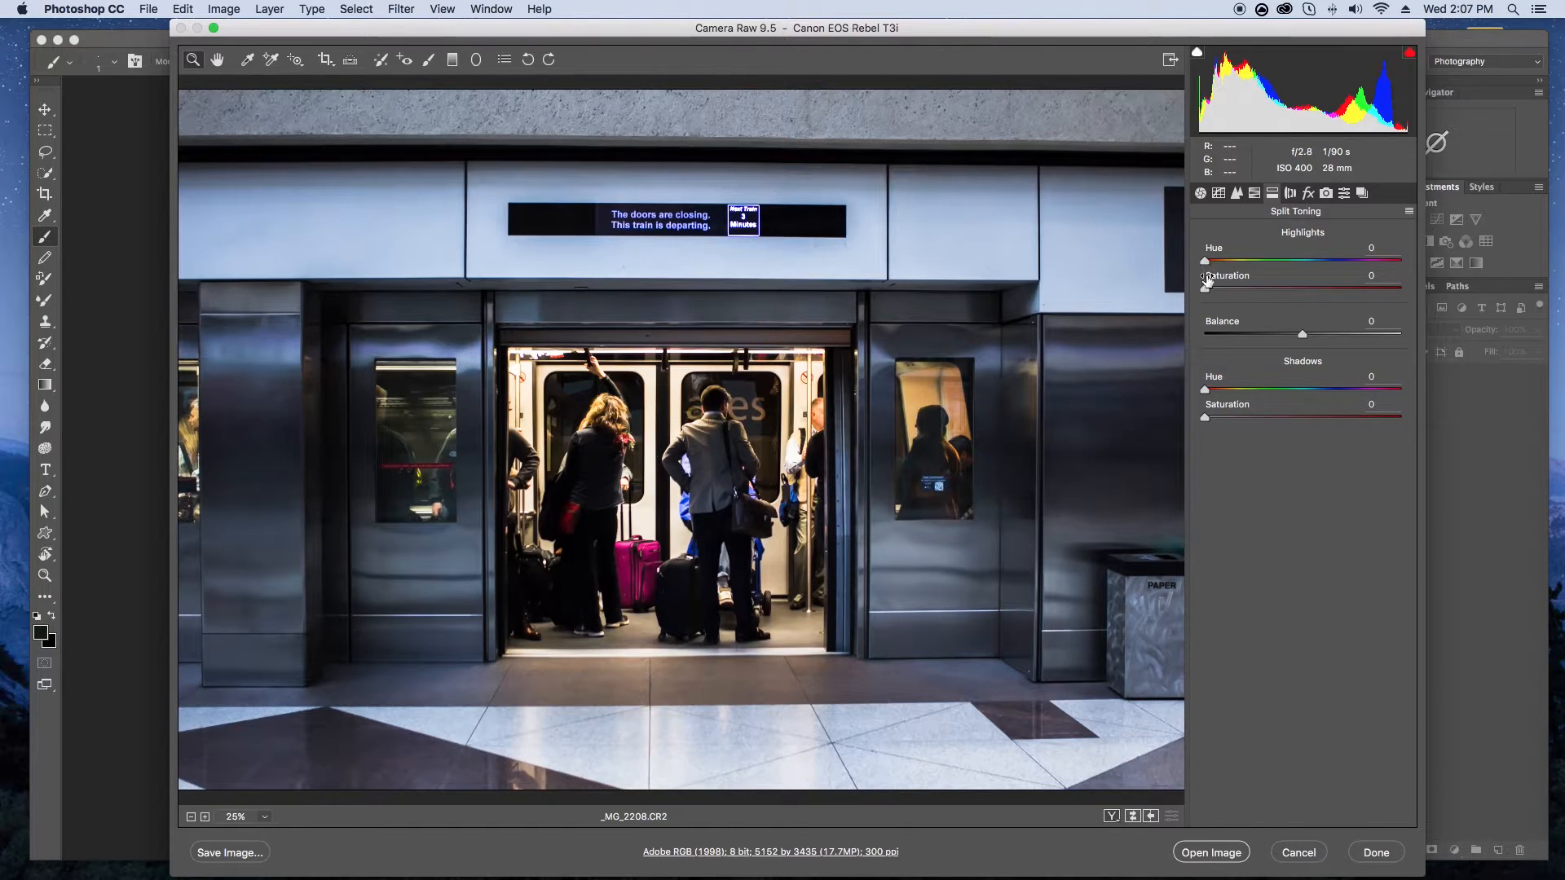
left_click_drag(1206, 289, 1294, 287)
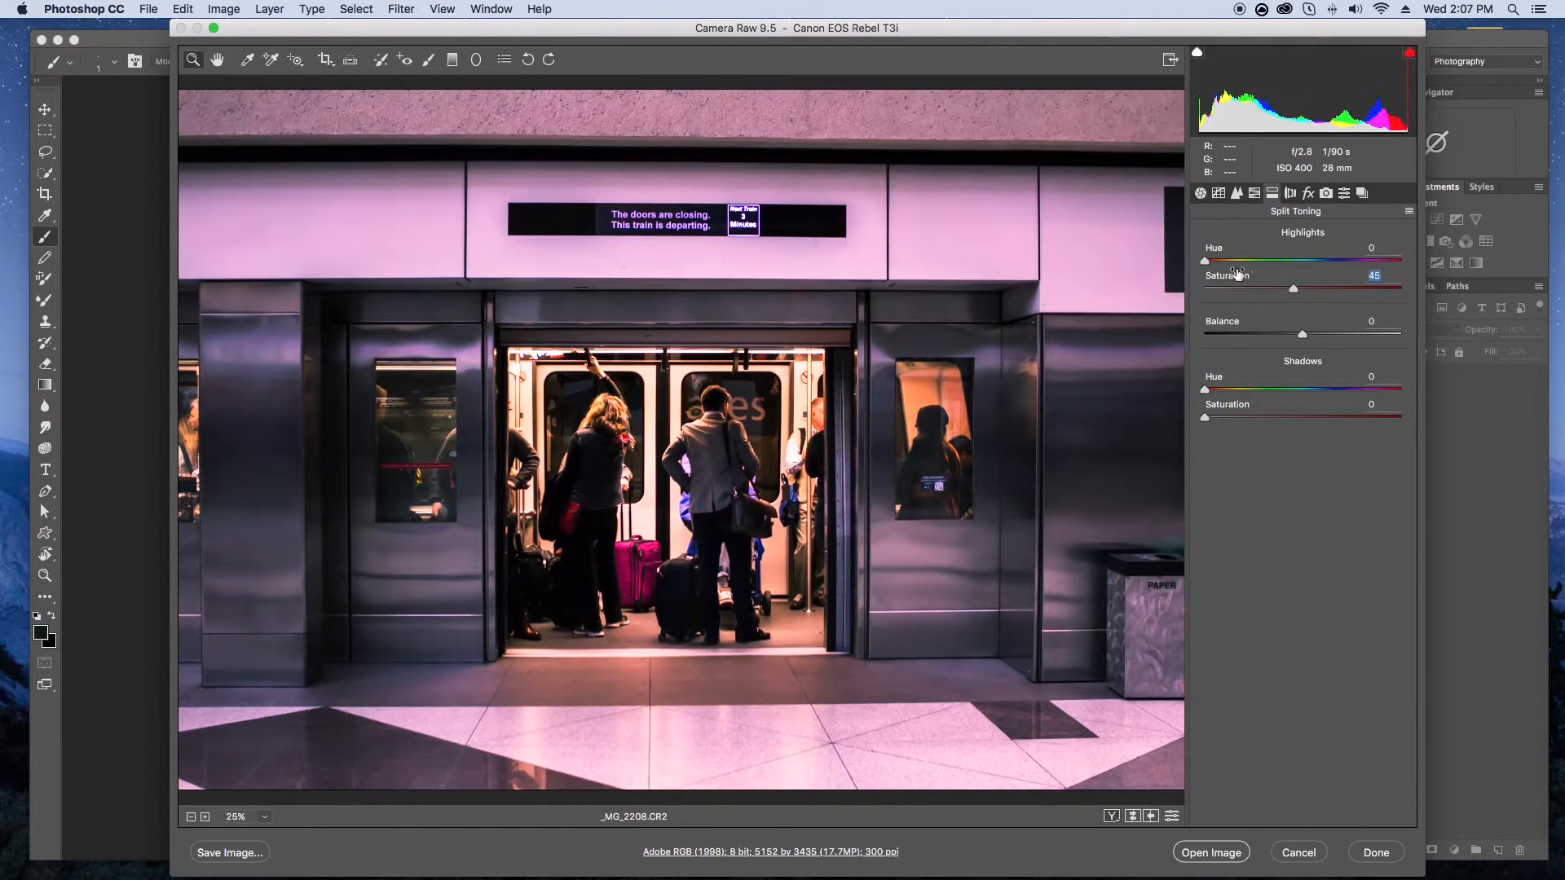
mouse_move(1205, 260)
left_mouse_down()
mouse_move(1405, 258)
mouse_move(1185, 257)
left_mouse_up()
left_click_drag(1293, 286, 1165, 291)
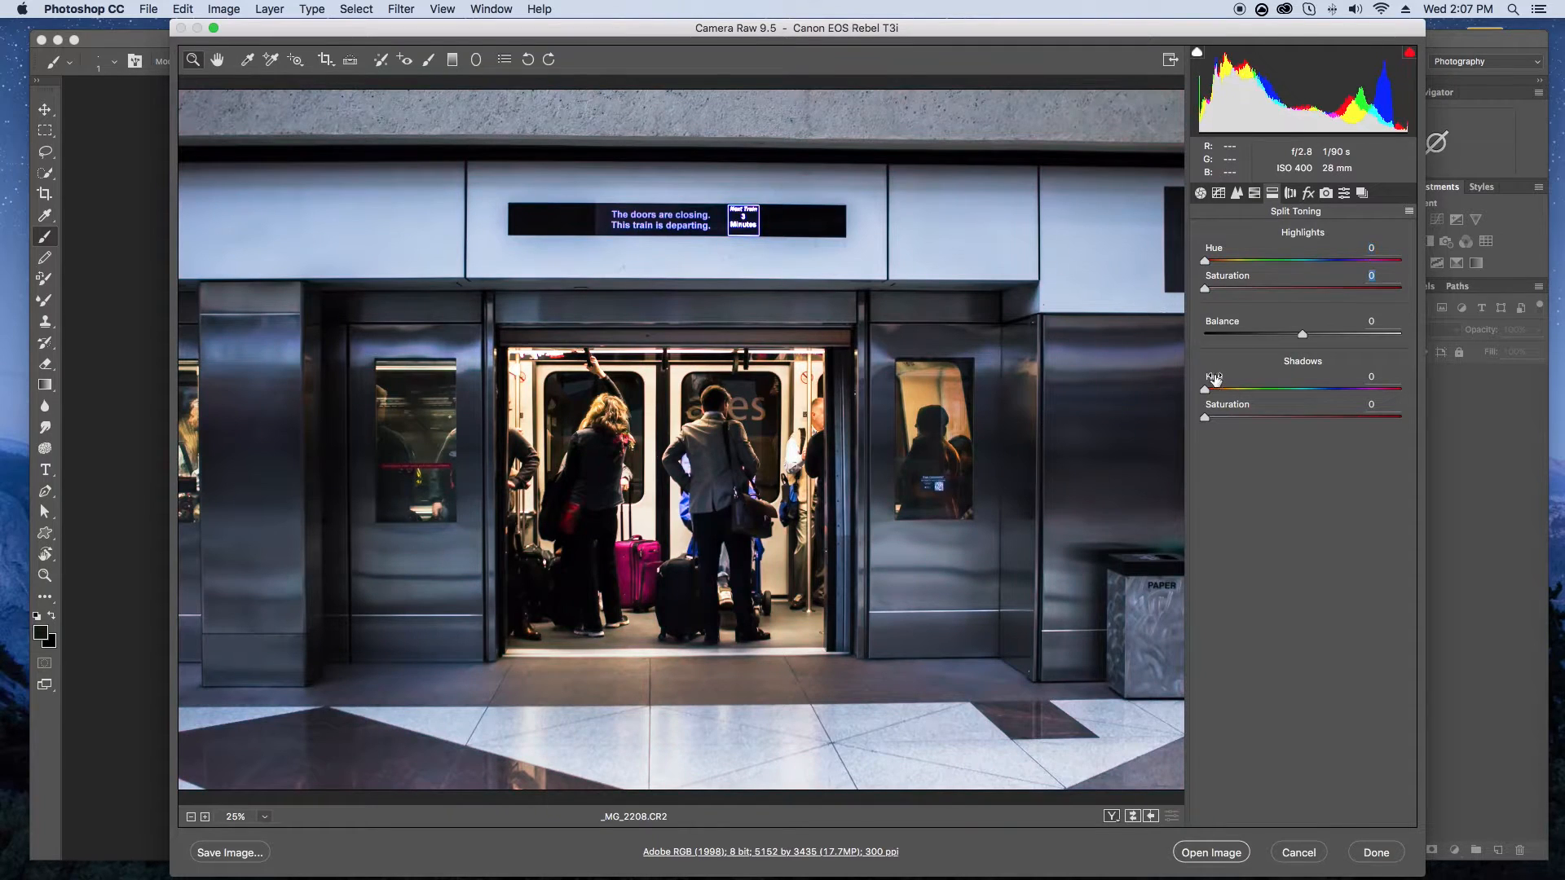
left_click_drag(1205, 389, 1281, 419)
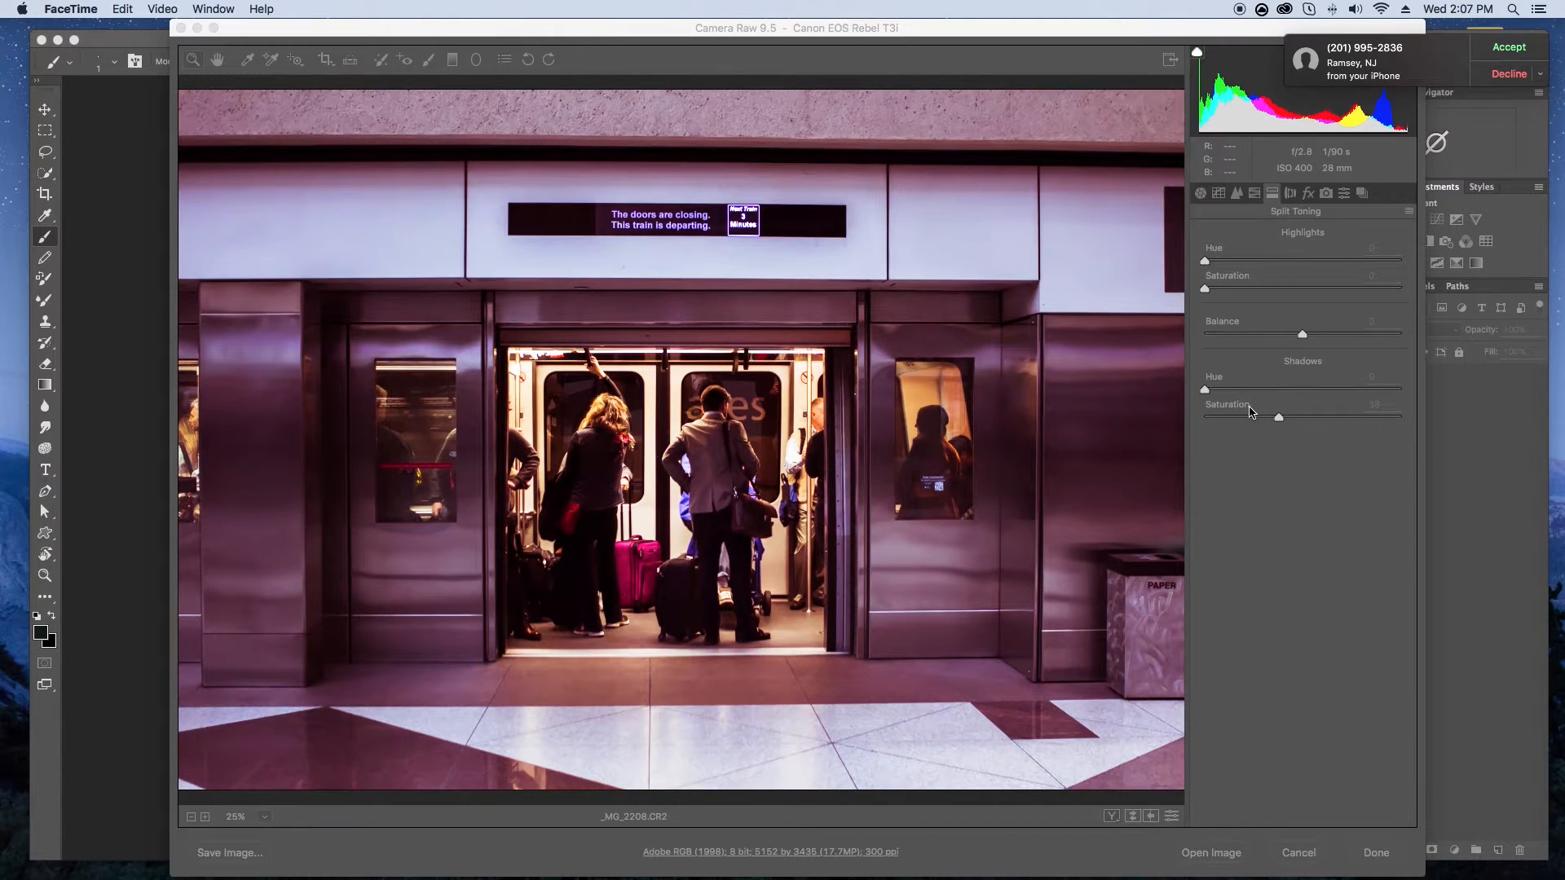
double_click(1278, 418)
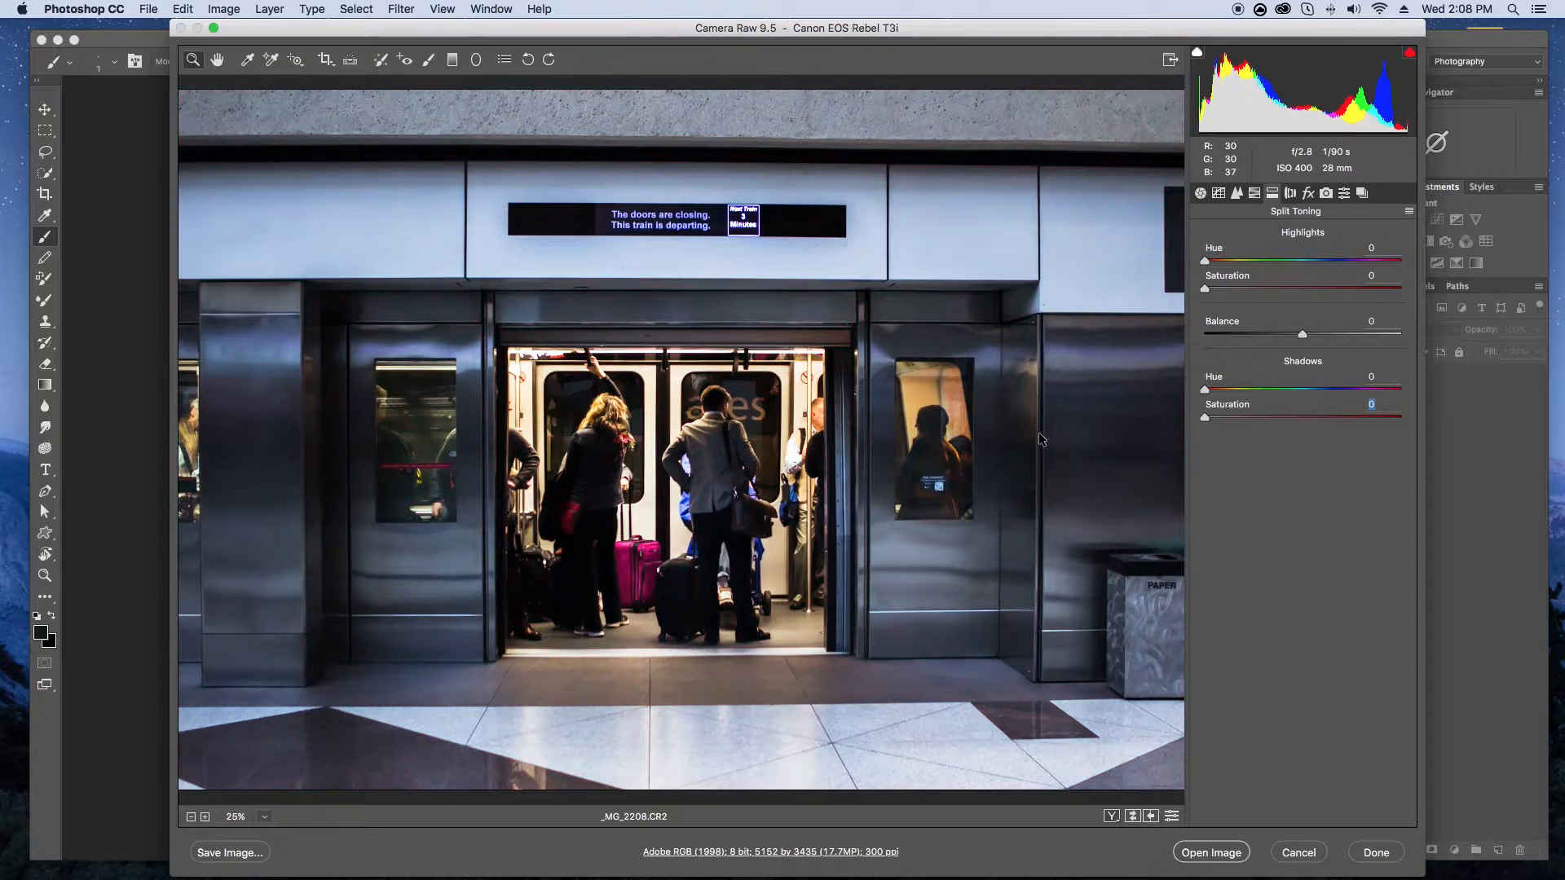
- Enable lens profile corrections, keeping the Default setup
left_click(1291, 194)
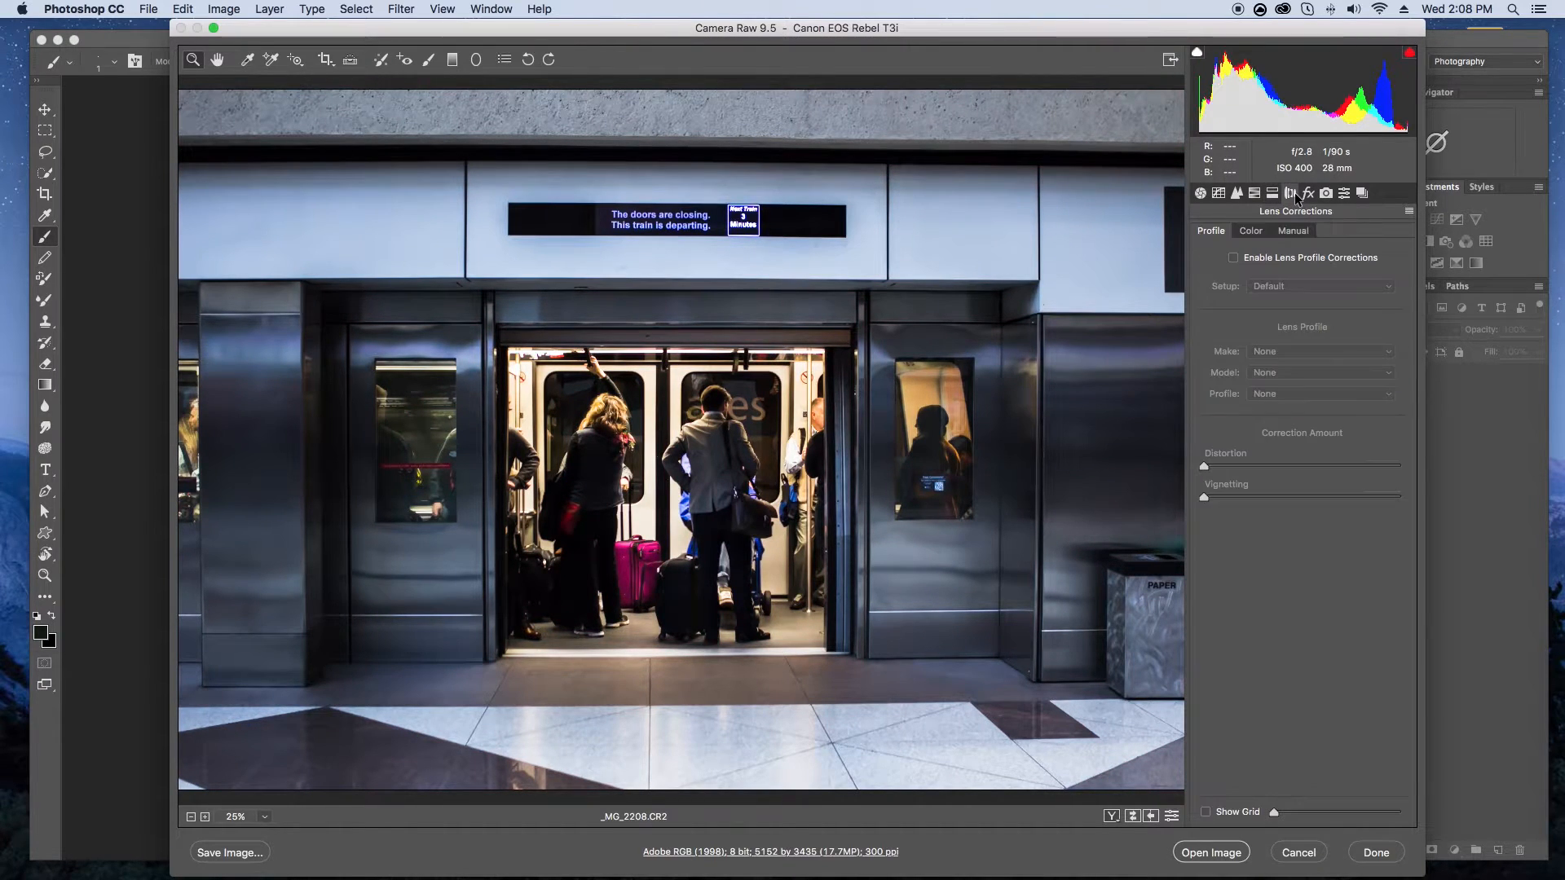
left_click(1233, 259)
left_click(1265, 285)
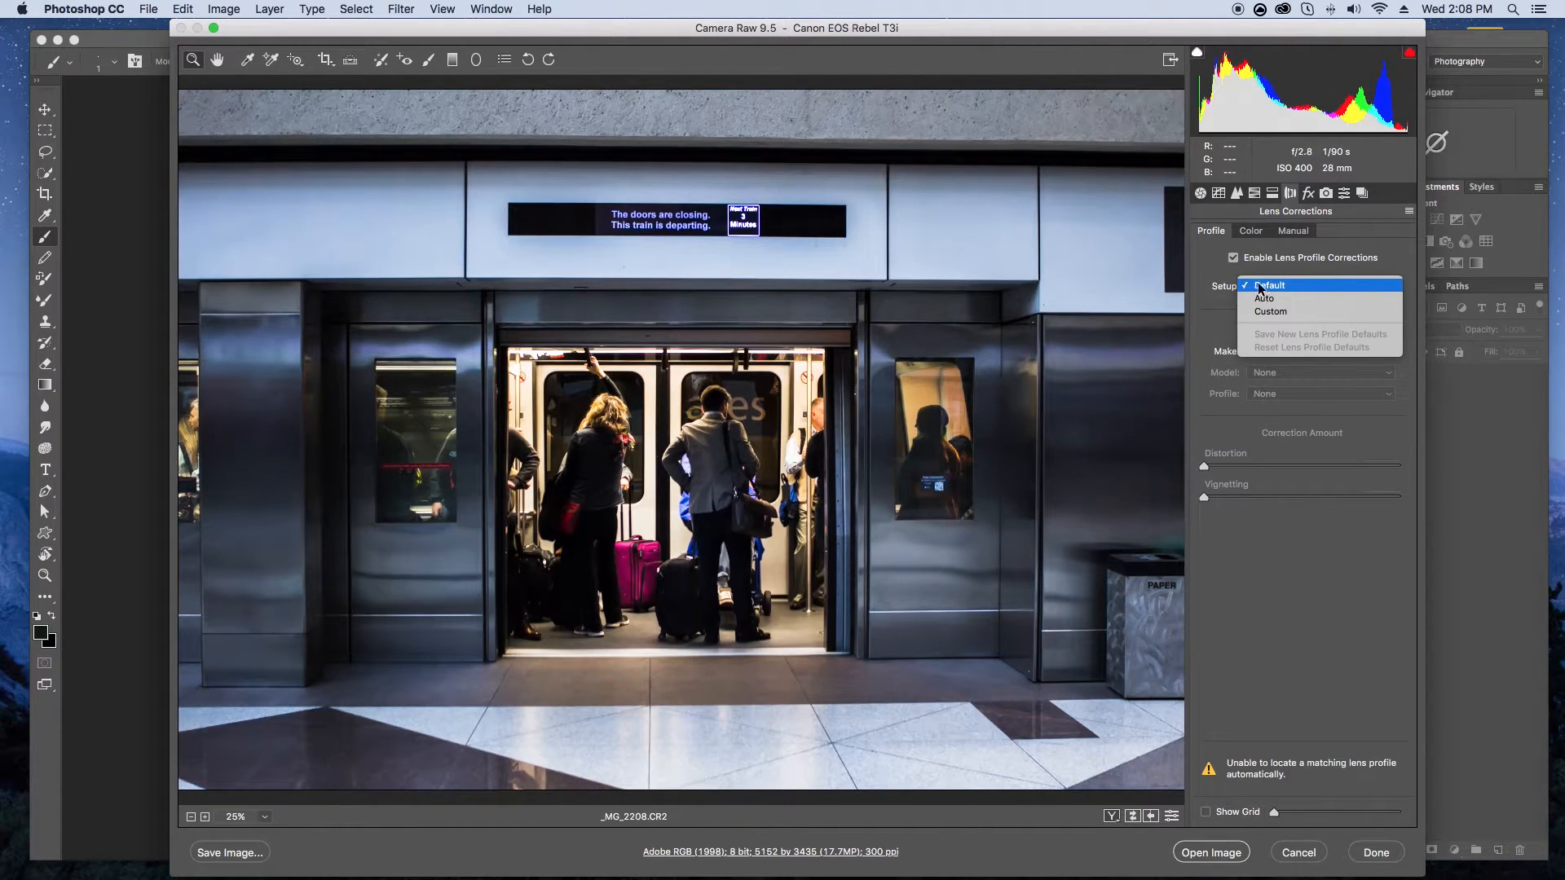
left_click(1242, 288)
- Set the lens profile make to Canon with the Canon EF 28mm f/1.8 USM model
left_click(1282, 351)
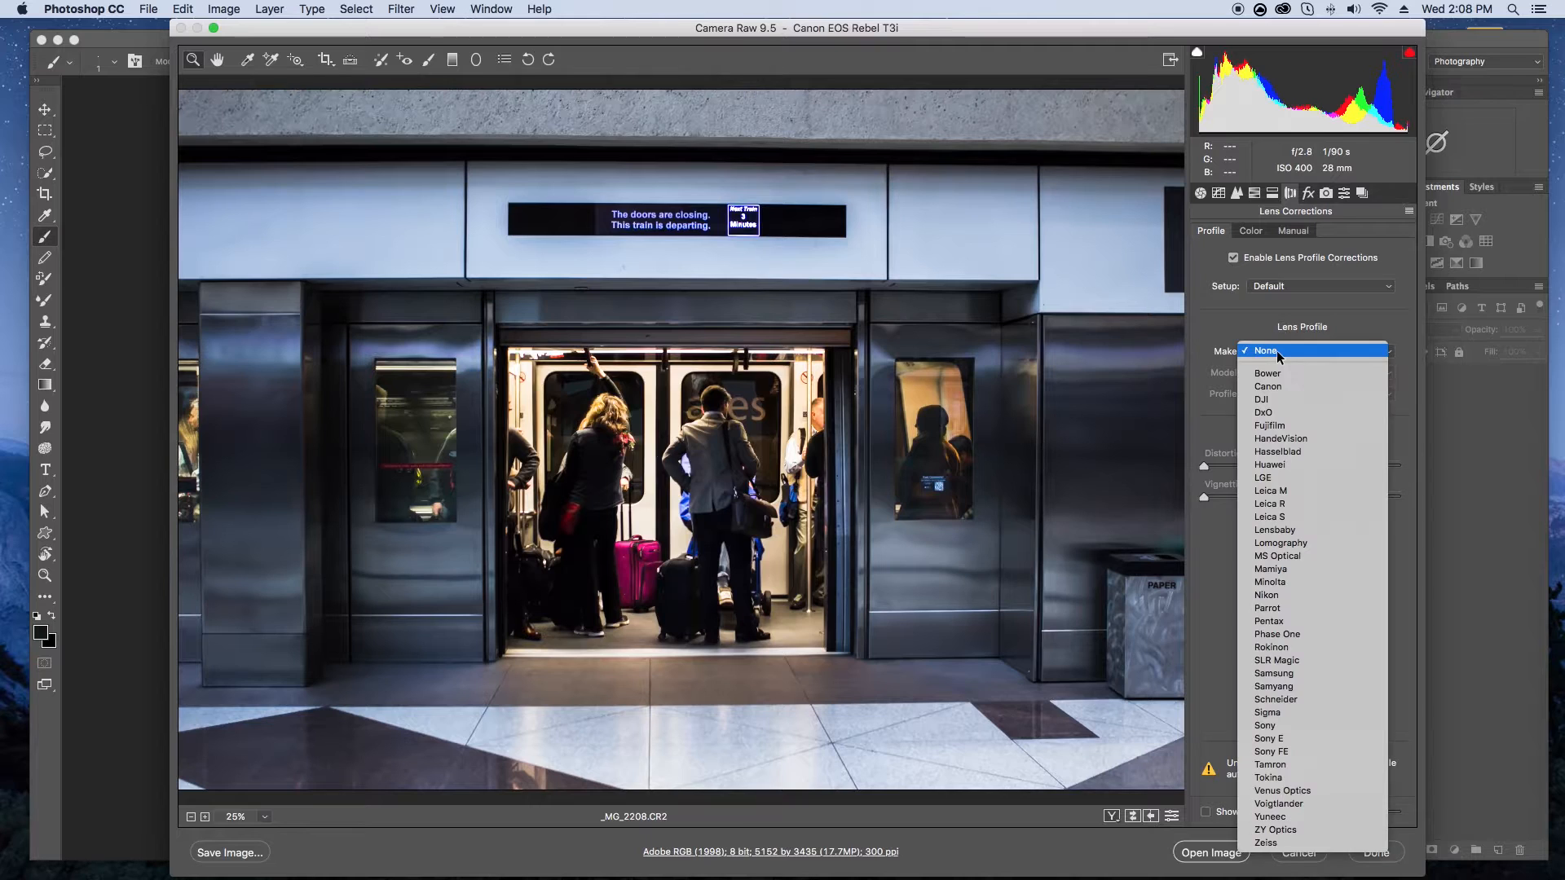
scroll(1279, 358, "down", 1)
left_click(1268, 373)
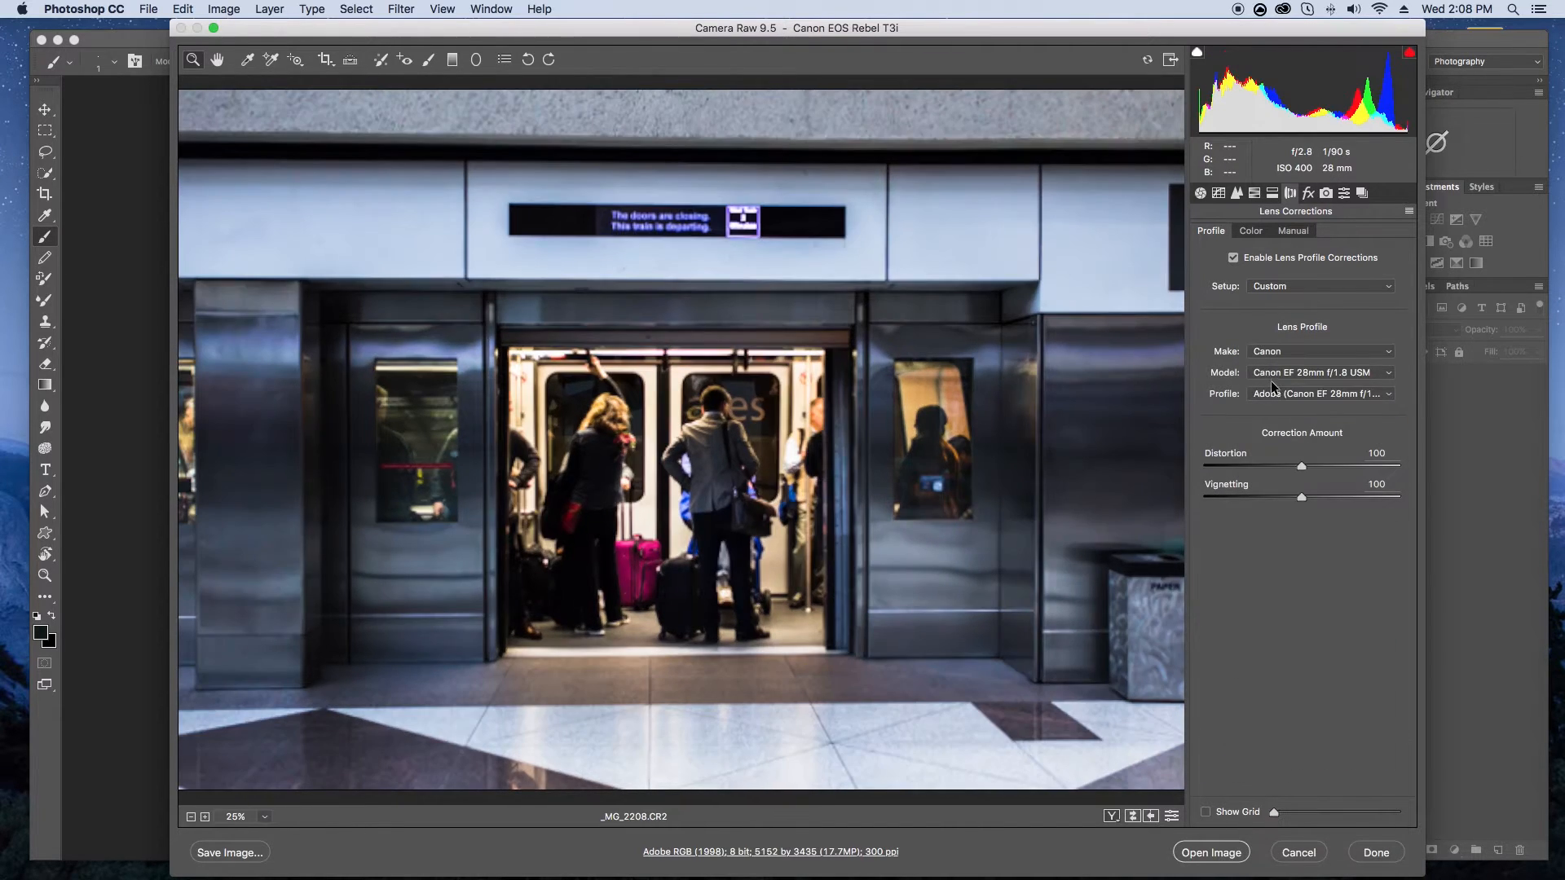
left_click(1269, 374)
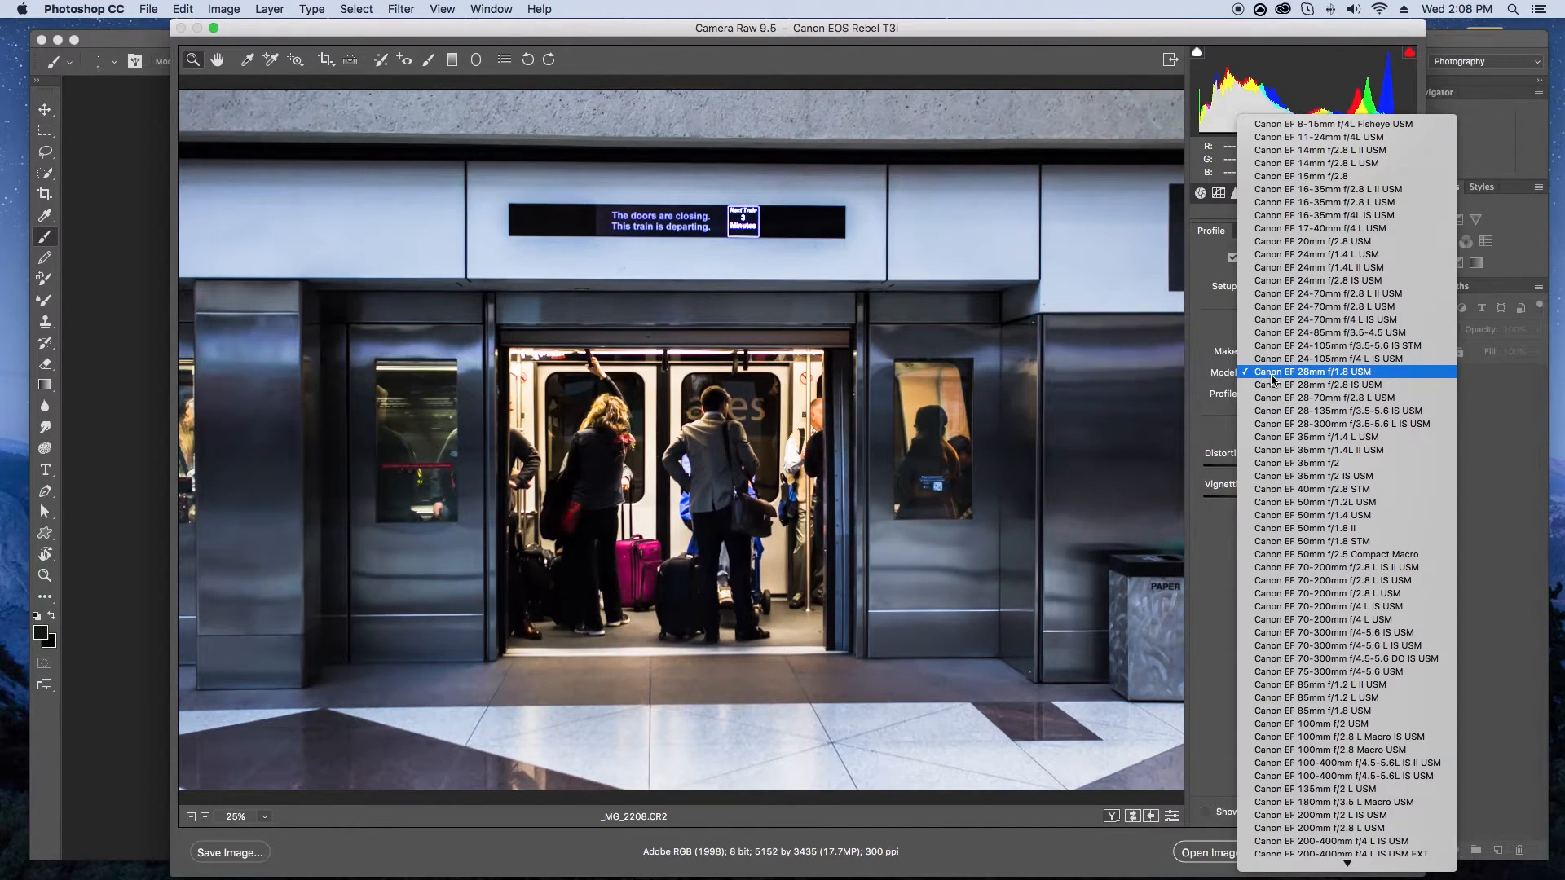
left_click(1217, 354)
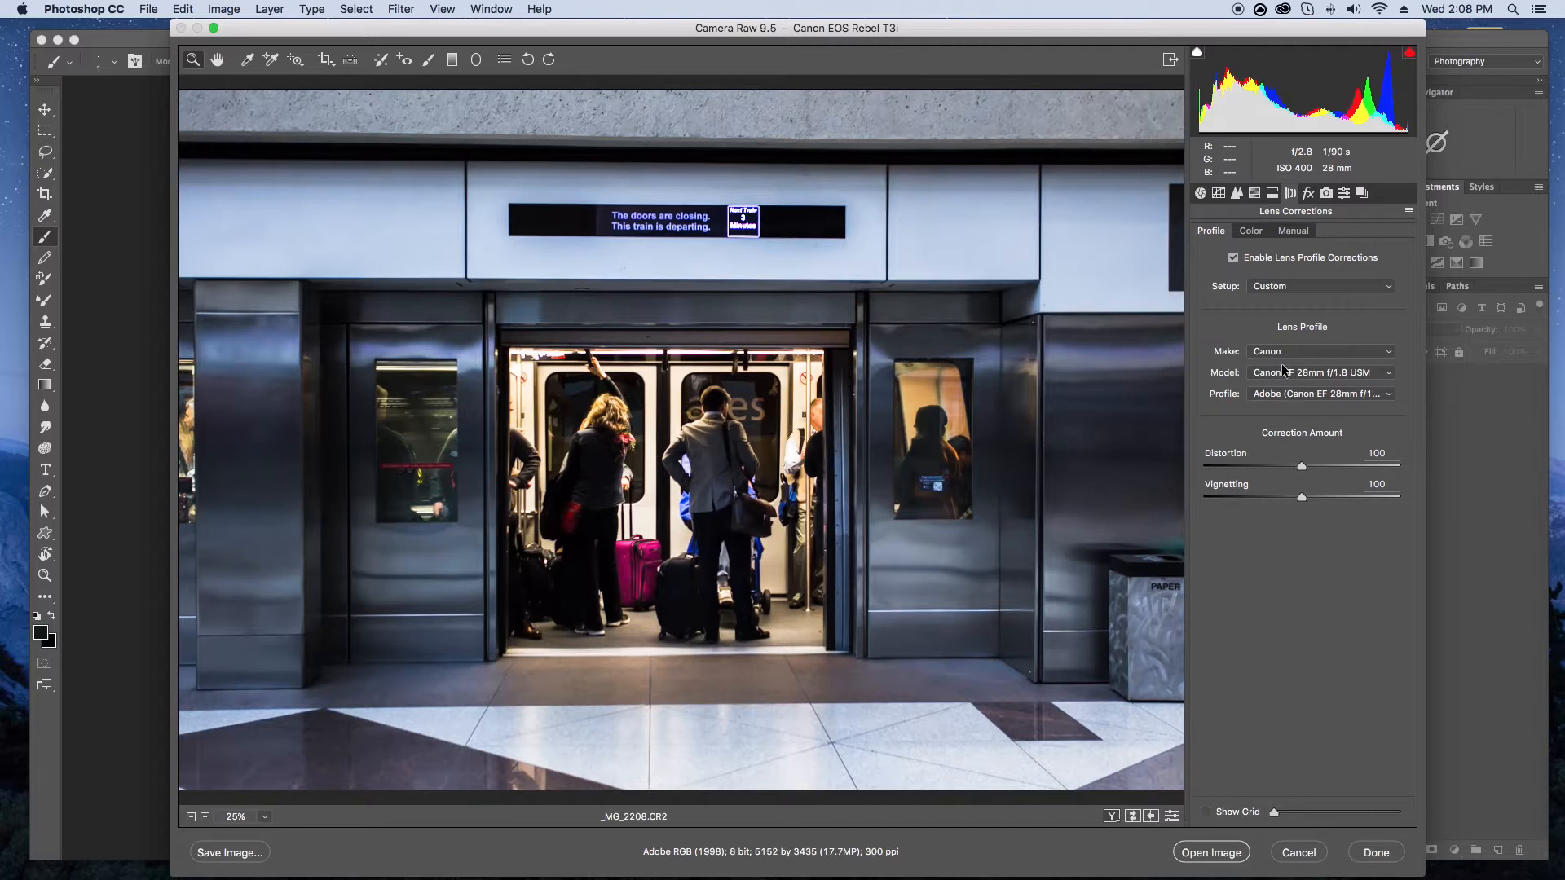
left_click(1281, 286)
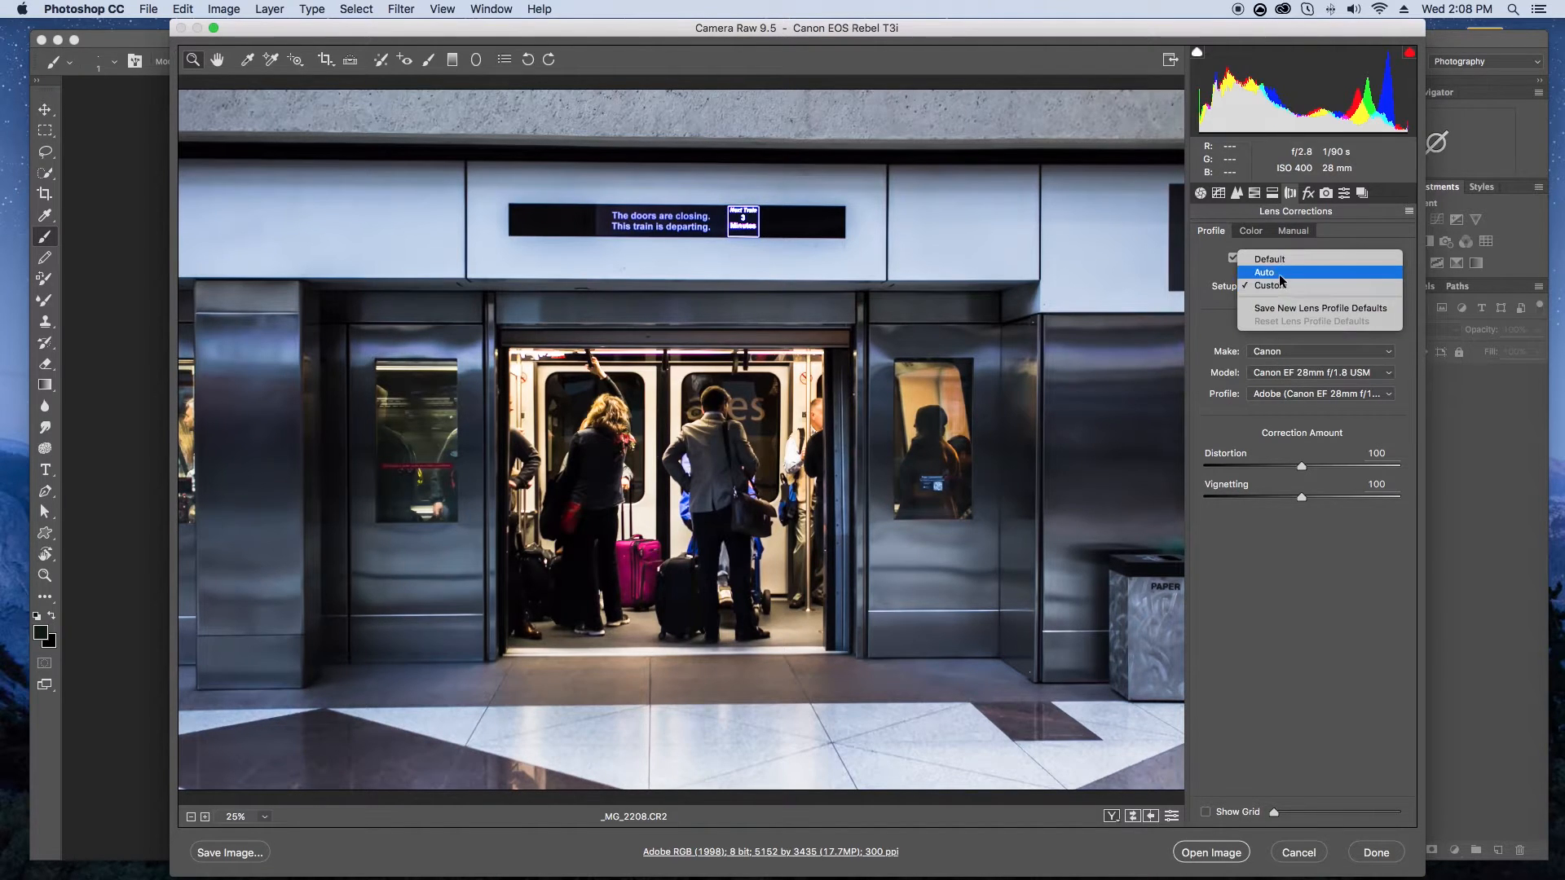
left_click(1283, 287)
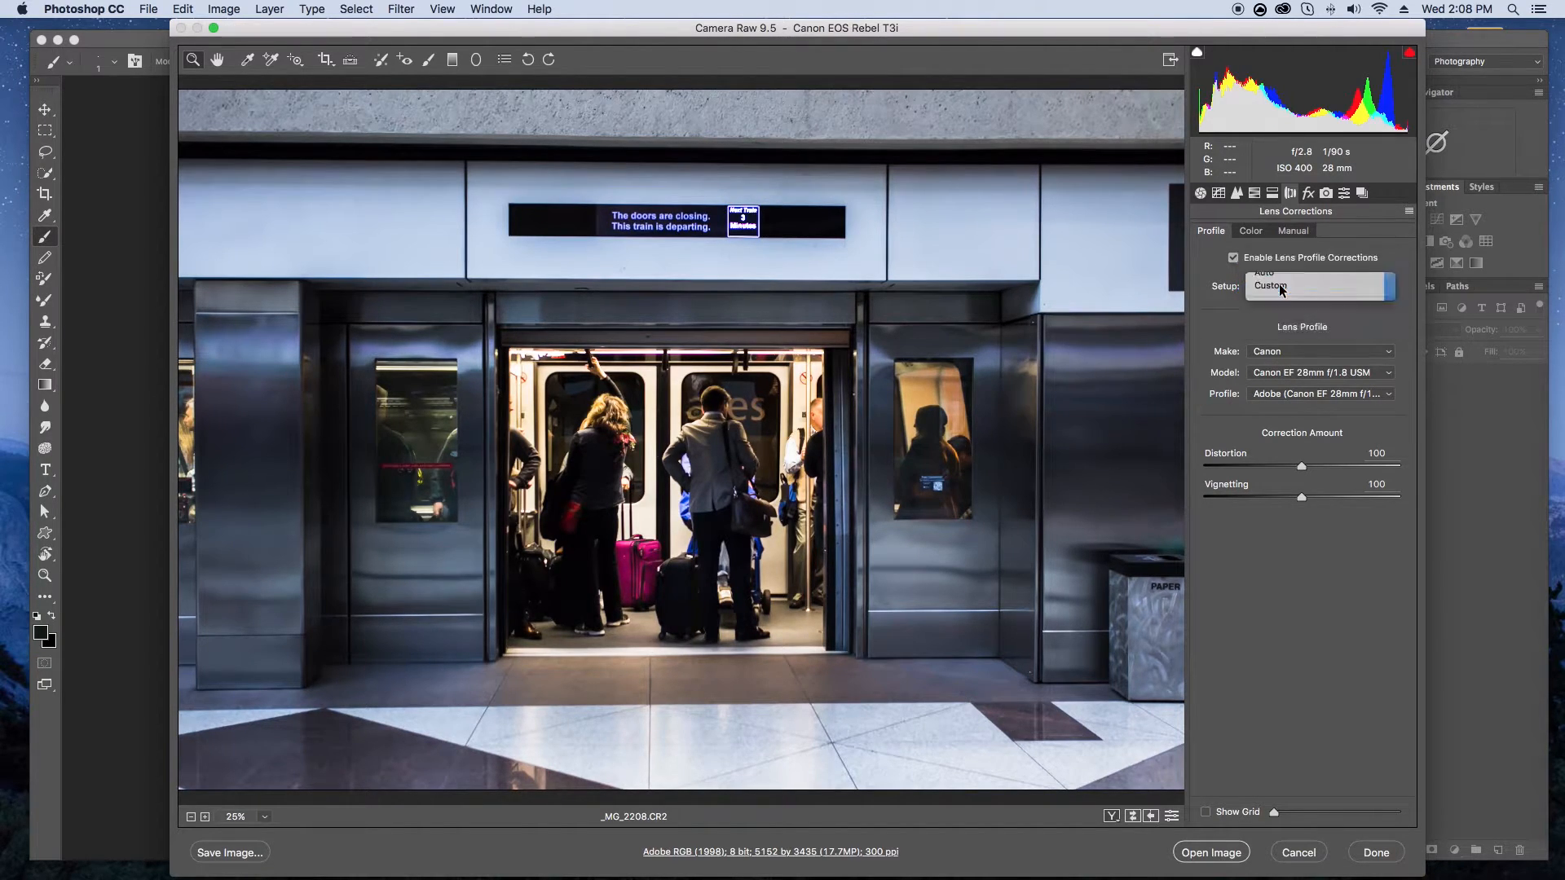
left_click(1295, 393)
left_click(1280, 402)
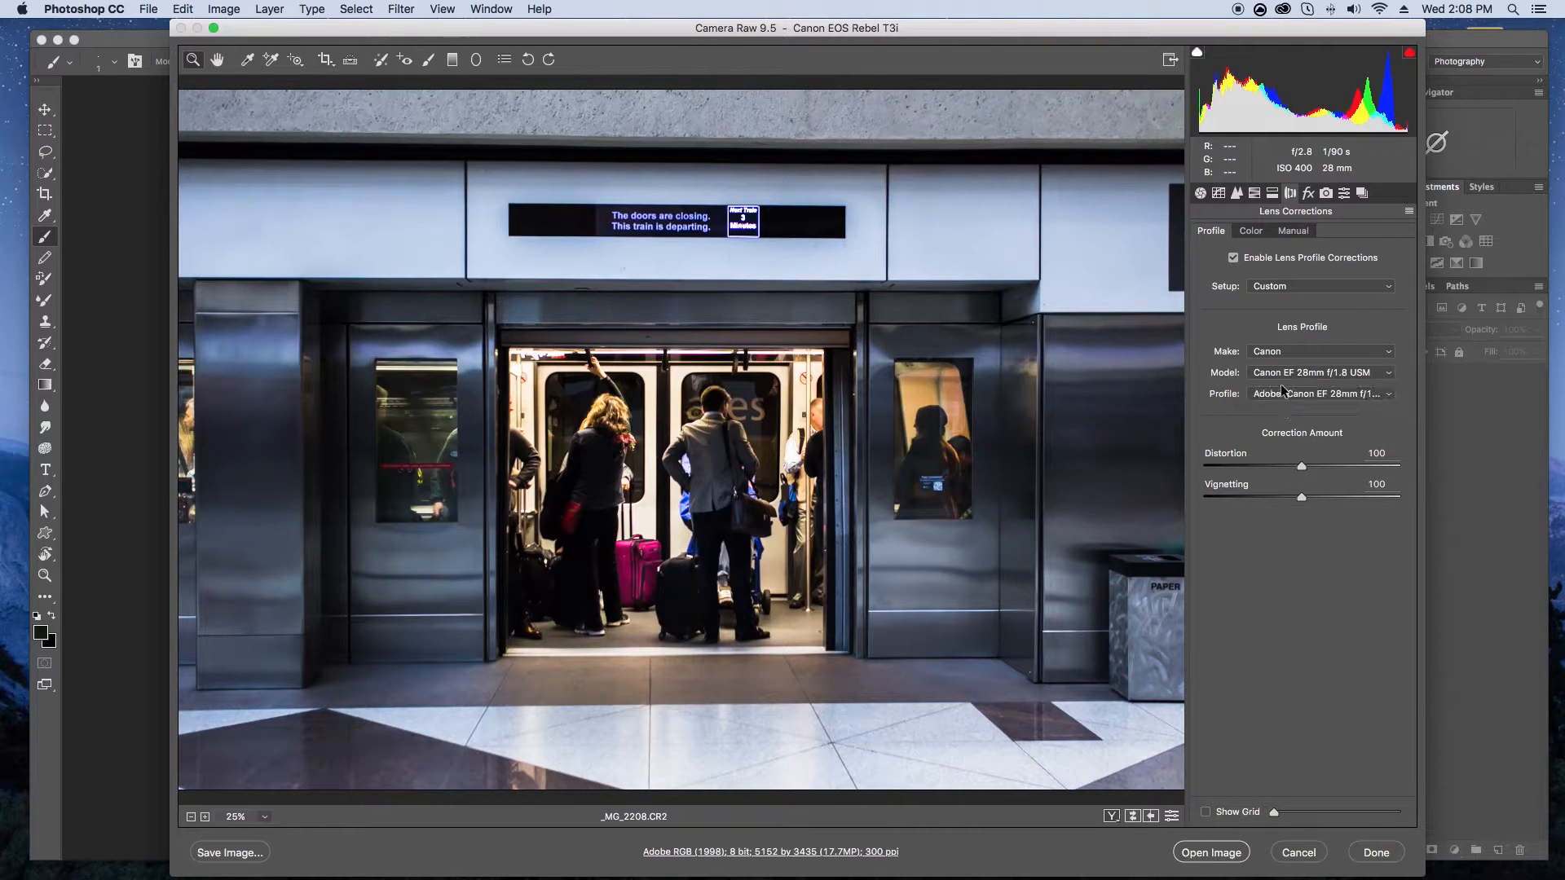
left_click(1276, 352)
left_click(1277, 352)
- Compare the photo with lens profile corrections turned off and on, leaving them enabled
left_click(1233, 259)
left_click(1233, 258)
left_click(1233, 258)
left_click(1233, 258)
left_click(1233, 259)
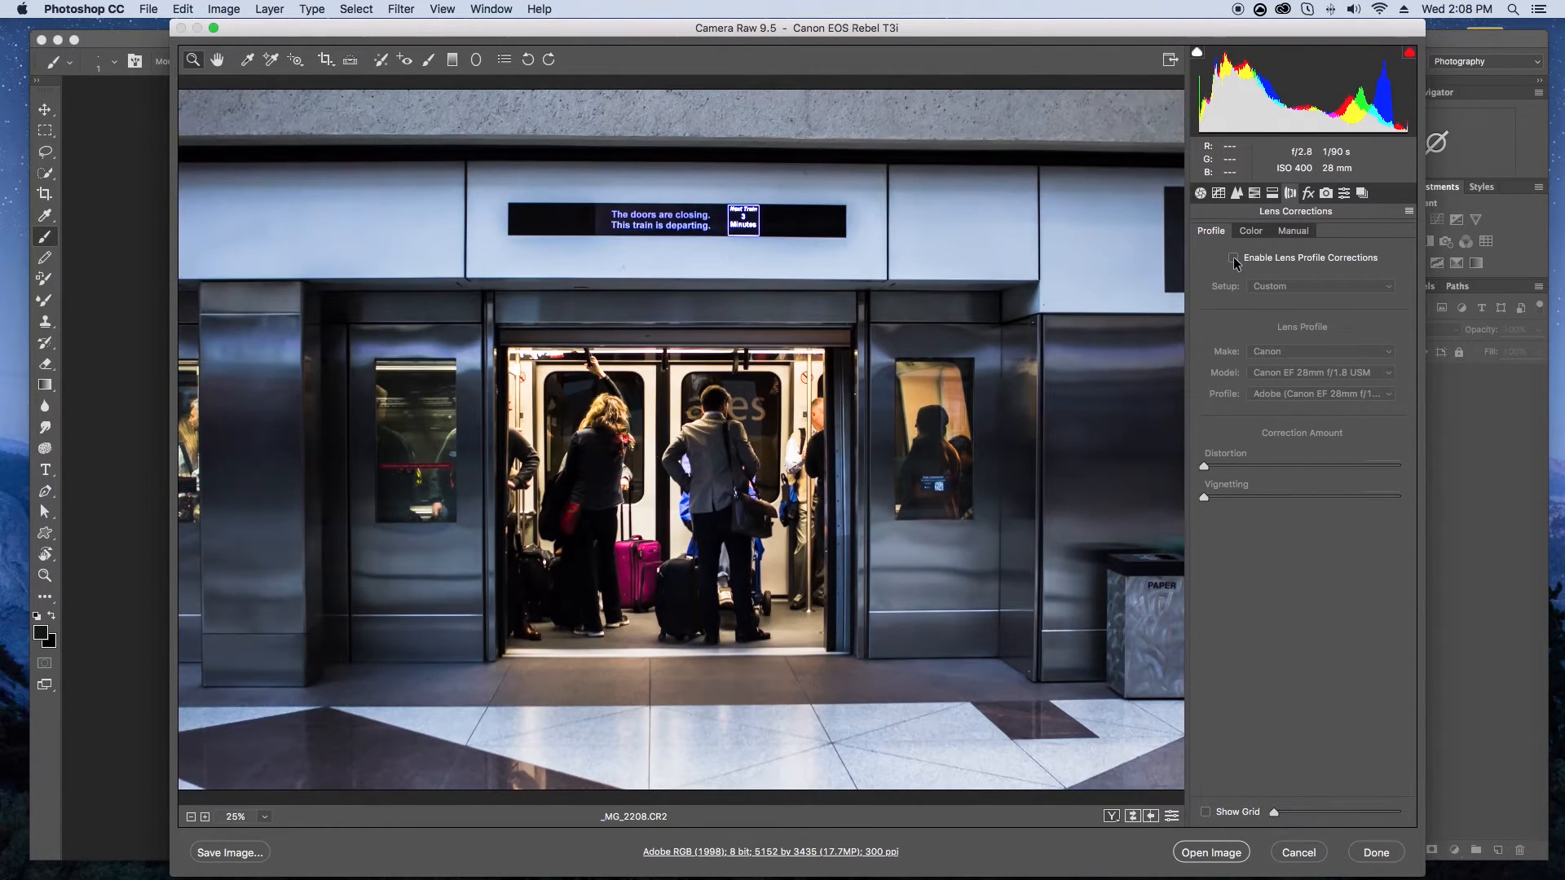
left_click(1233, 258)
left_click(1233, 259)
left_click(1233, 258)
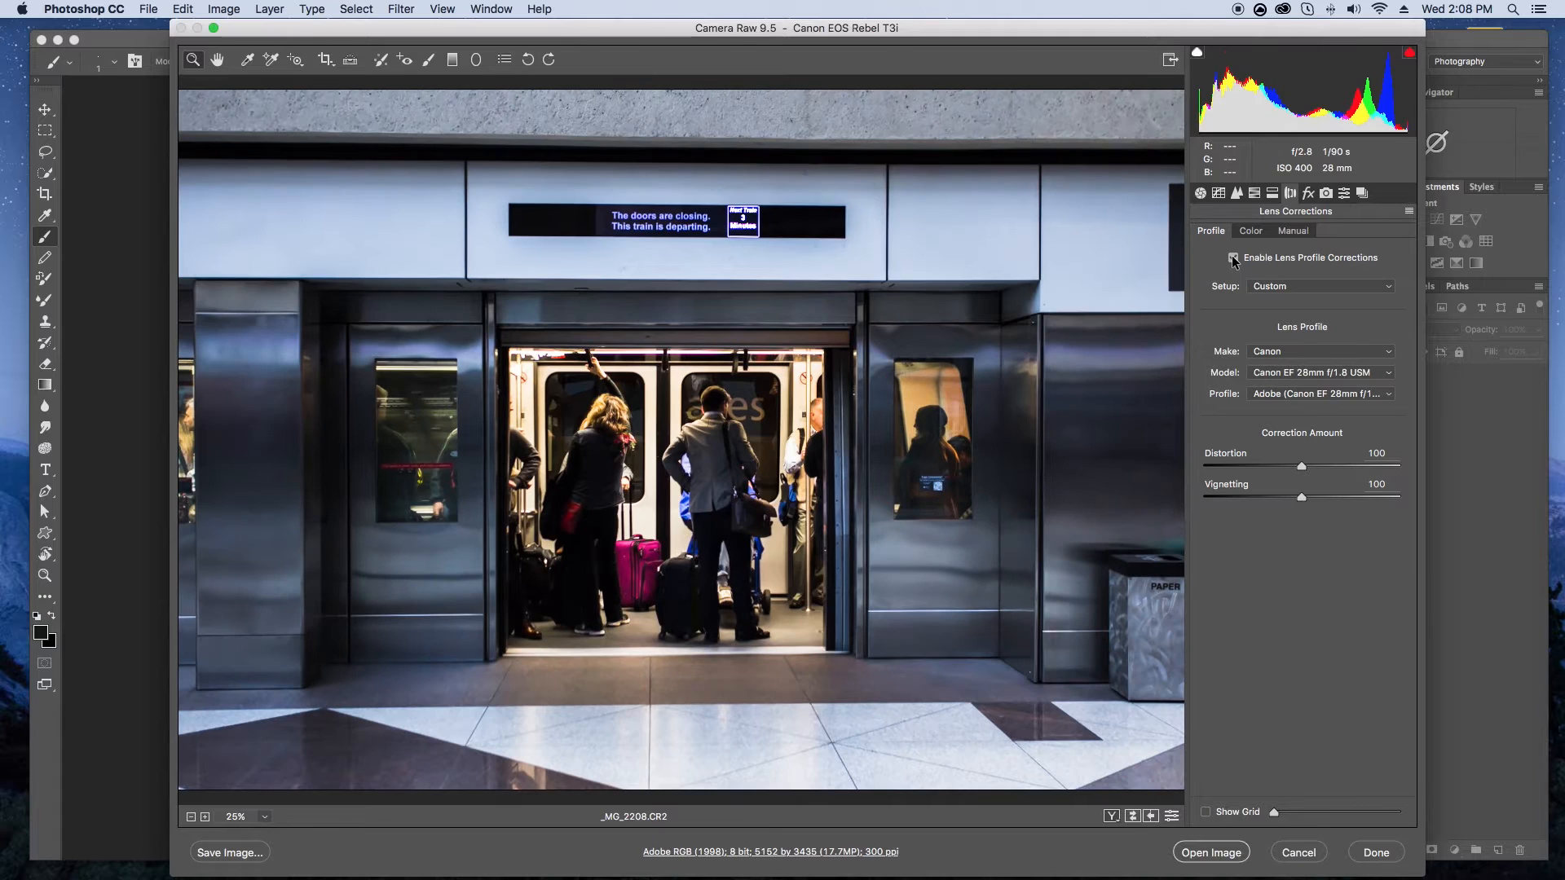
left_click(1233, 259)
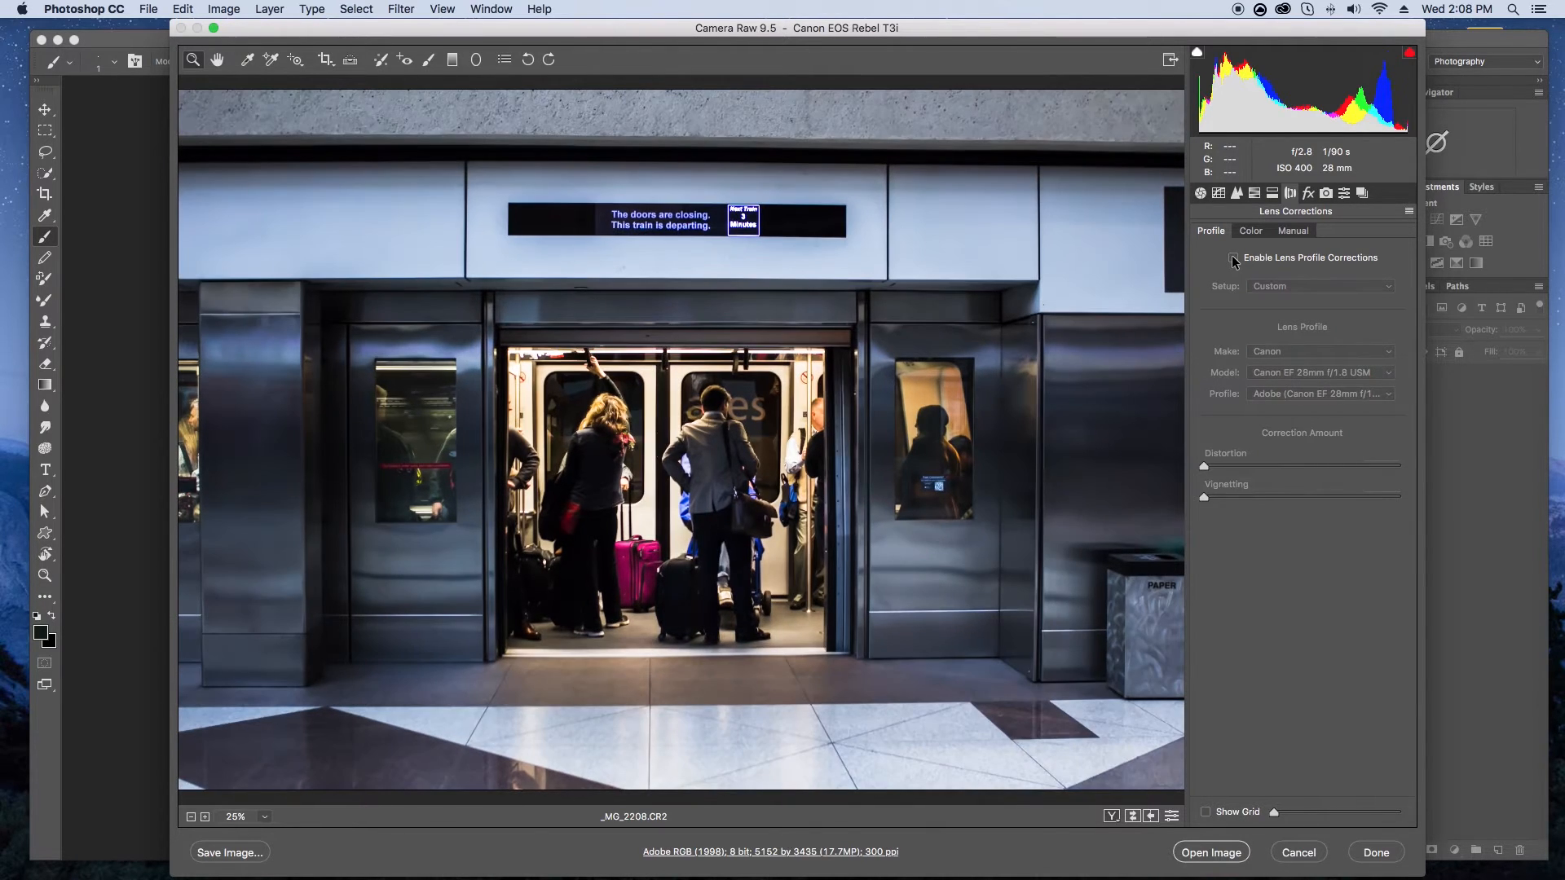
left_click(1233, 259)
left_click(1233, 259)
left_click(1233, 259)
left_click(1233, 259)
left_click(1233, 258)
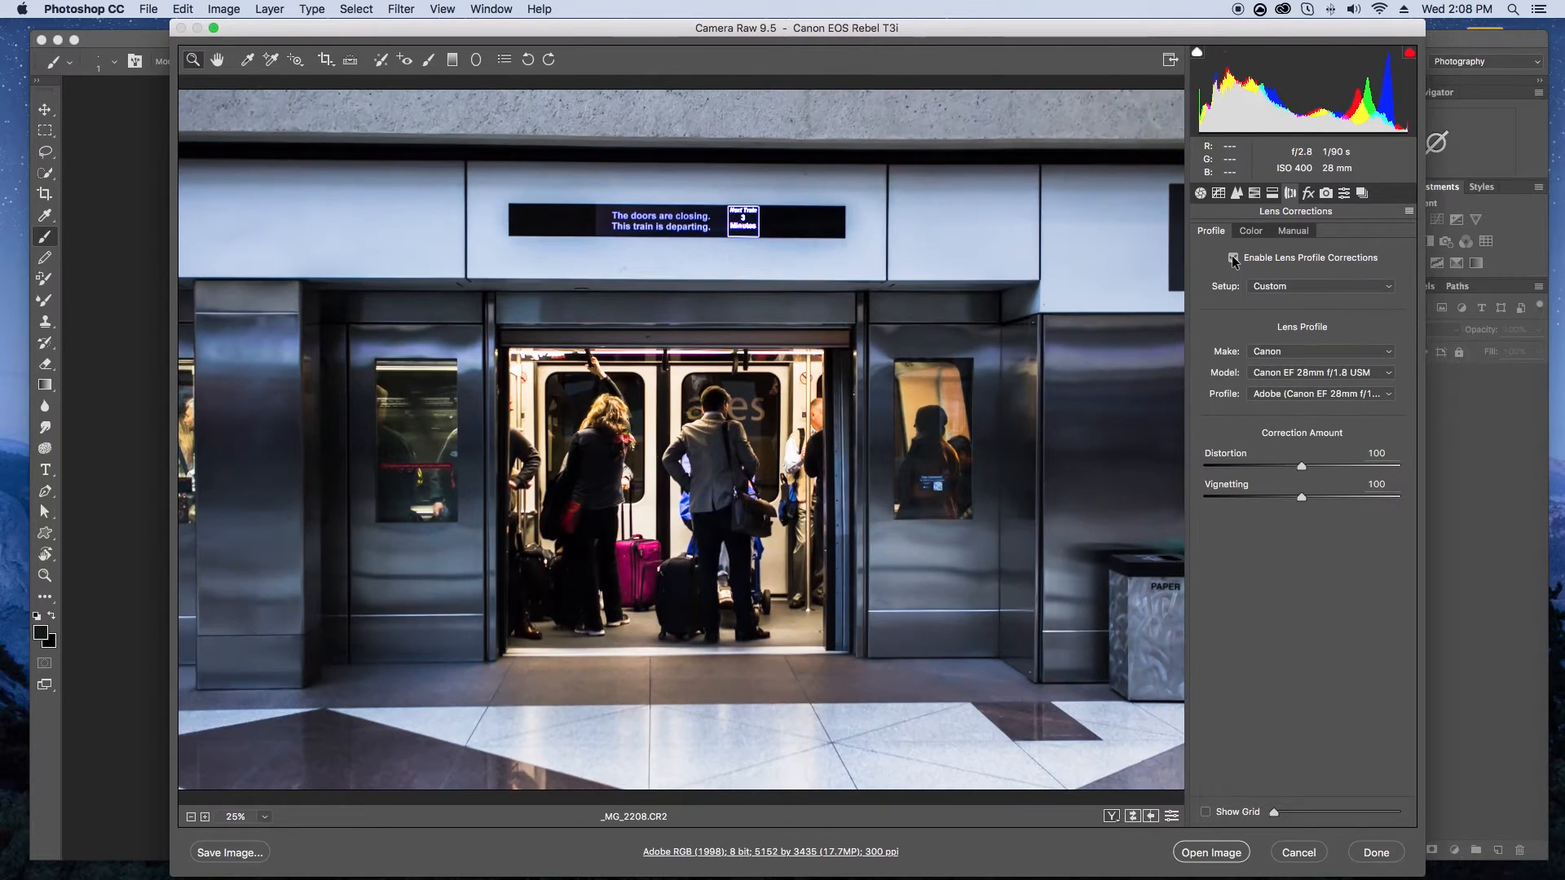
- Set the lens correction amounts to distortion 91 and vignetting 99, and level the photo automatically with the Straighten tool
left_click_drag(1303, 467, 1273, 463)
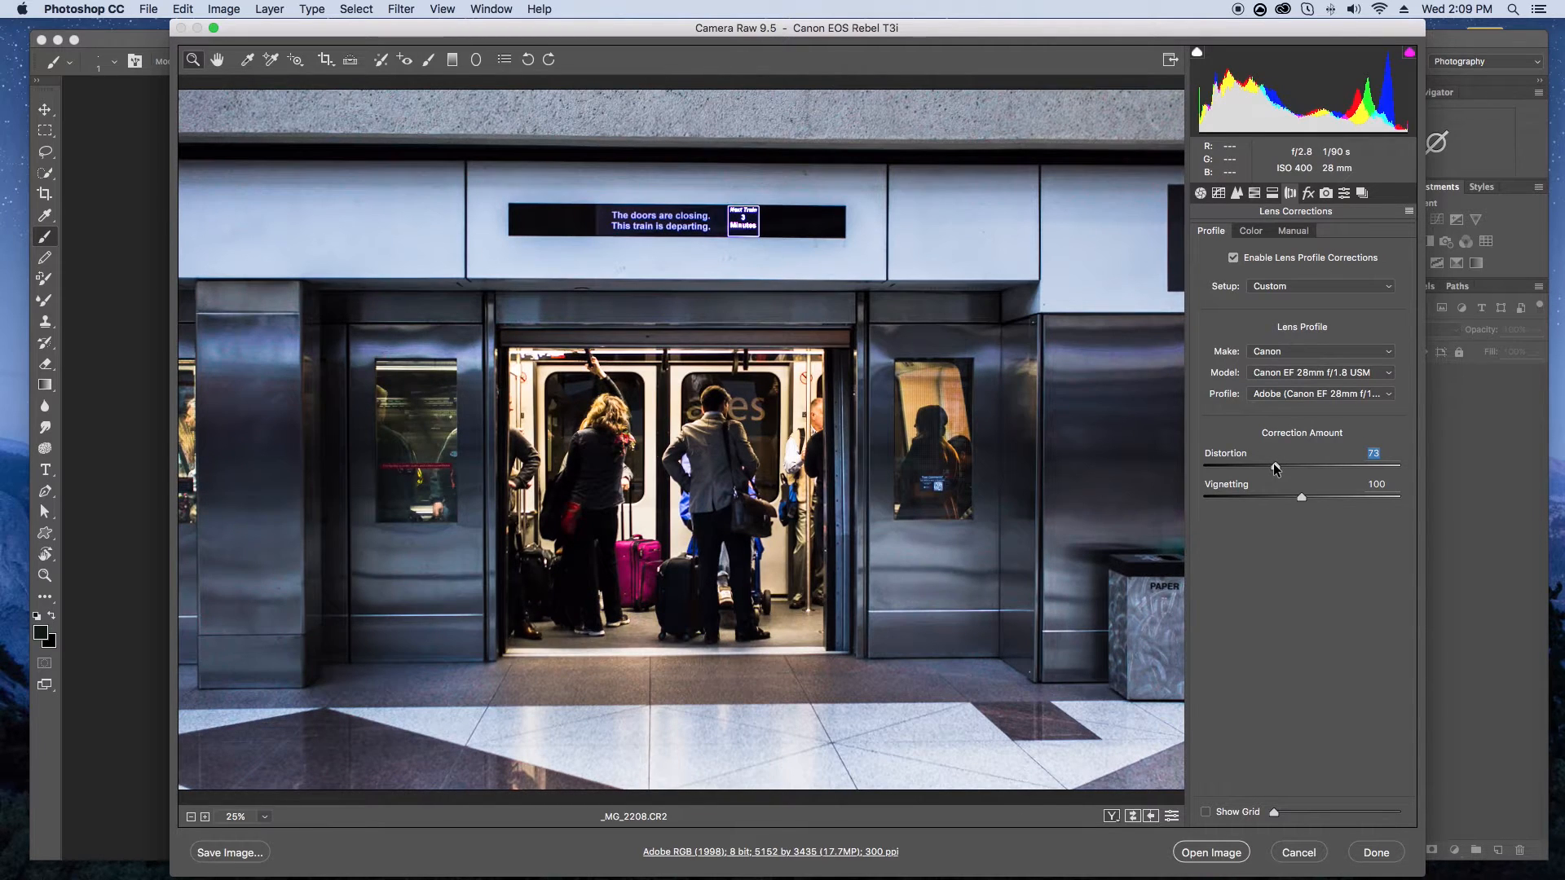
left_click_drag(1302, 495, 1295, 464)
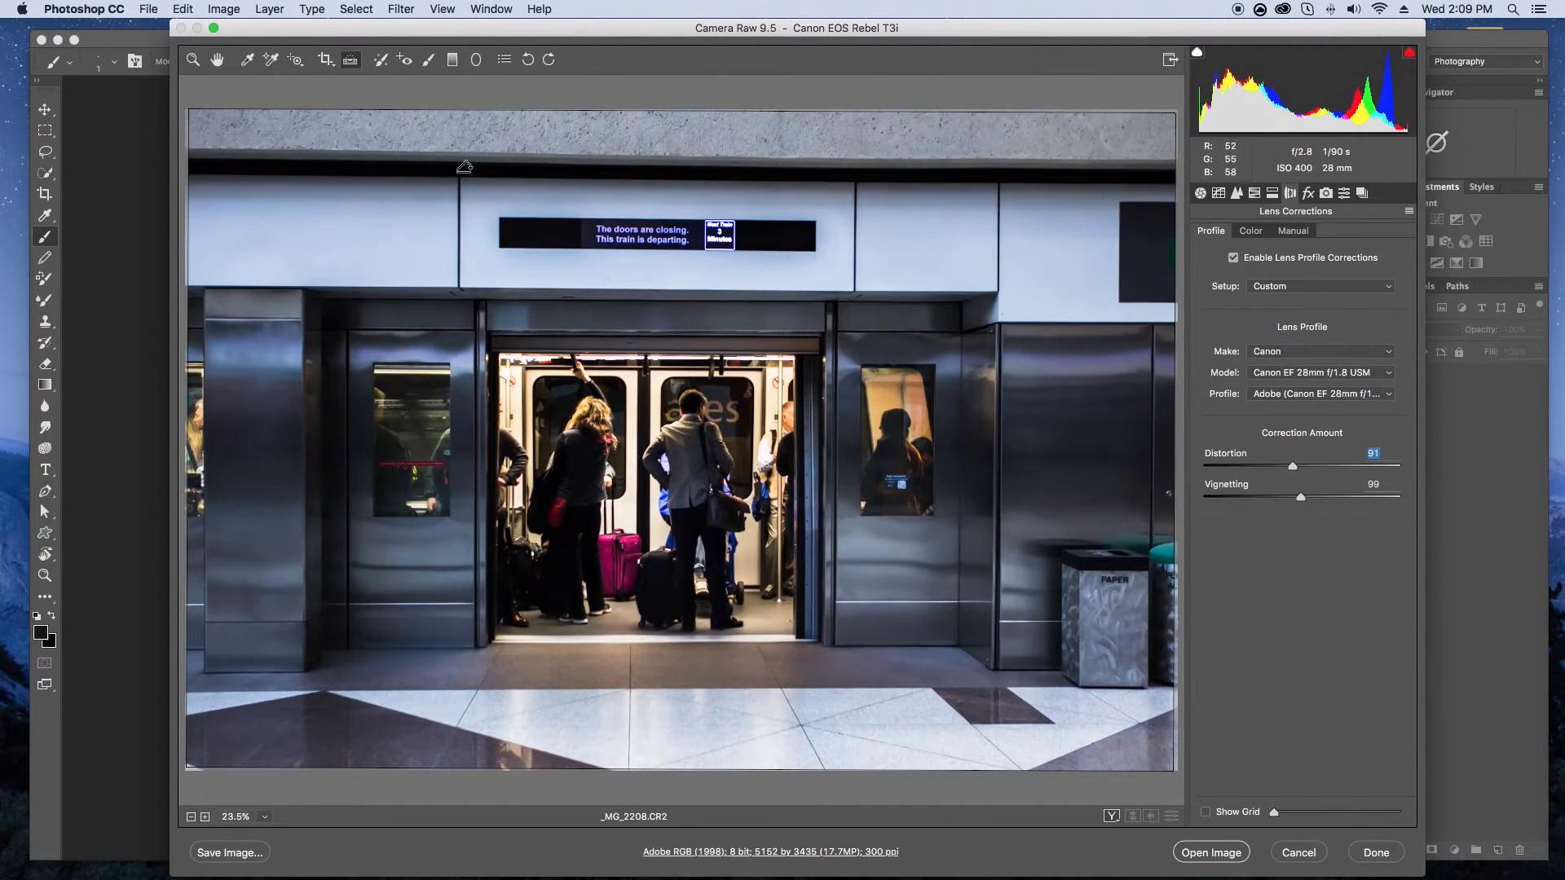
left_click(351, 60)
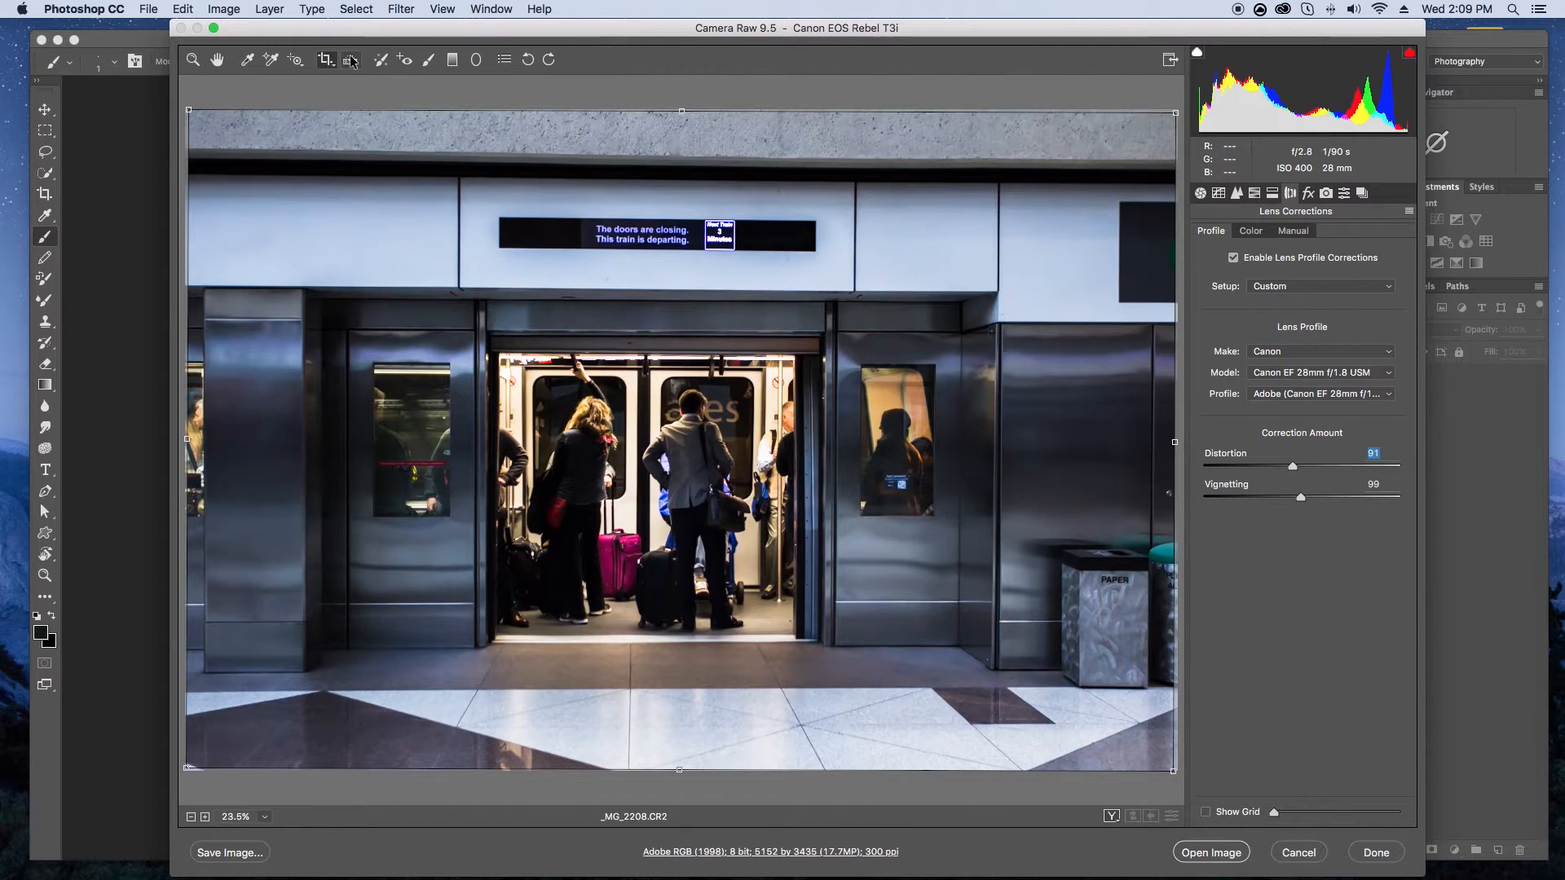
double_click(351, 59)
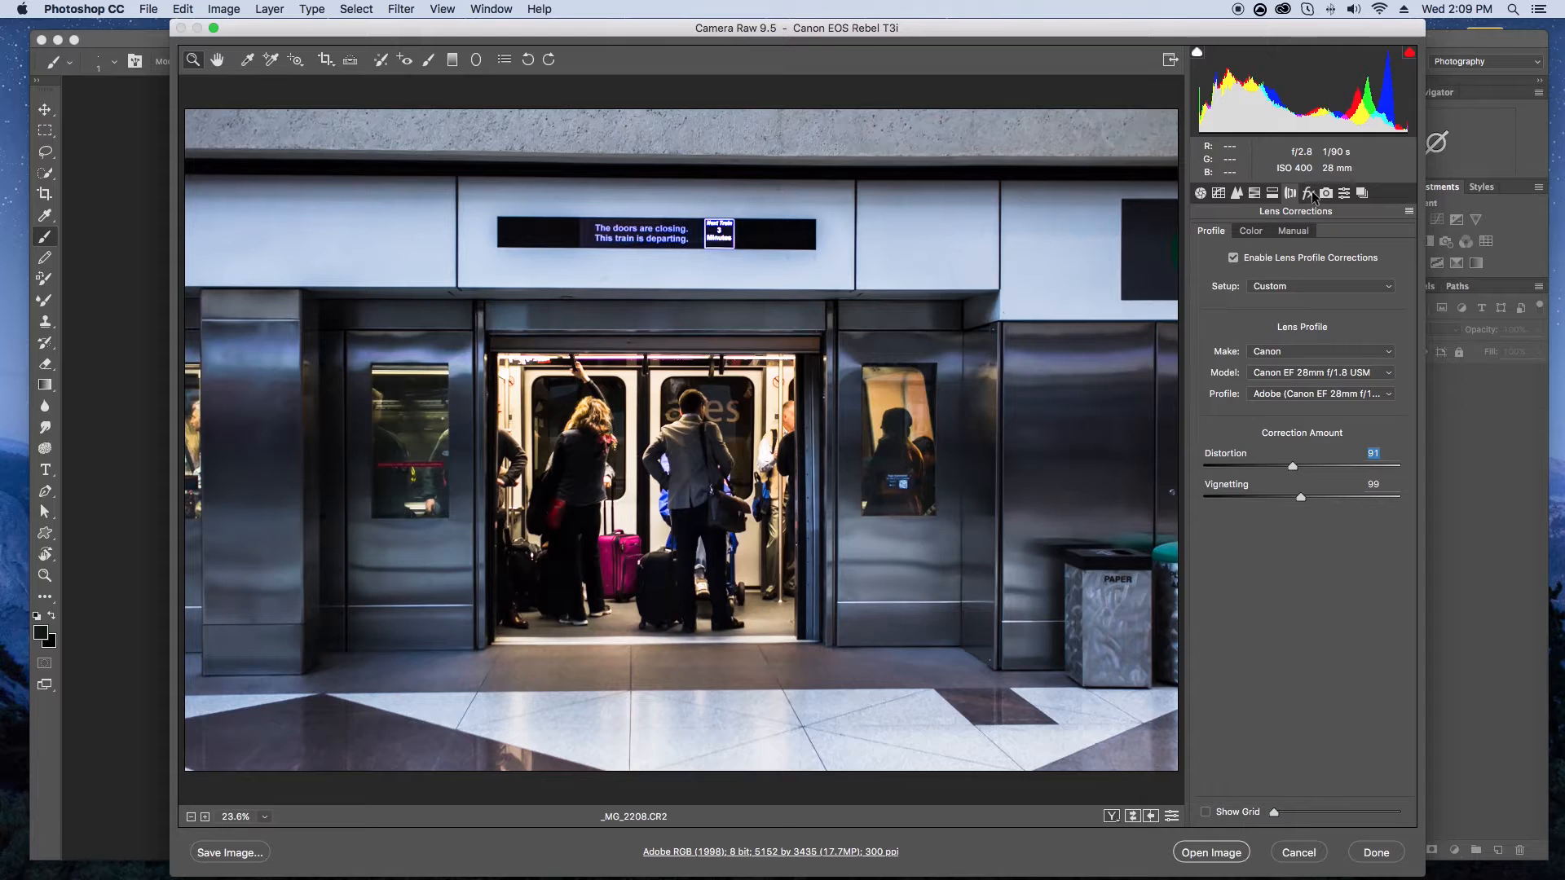
- Set the Dehaze effect amount to +10
left_click(1309, 194)
mouse_move(1302, 262)
left_mouse_down()
mouse_move(1395, 263)
mouse_move(1321, 250)
left_mouse_up()
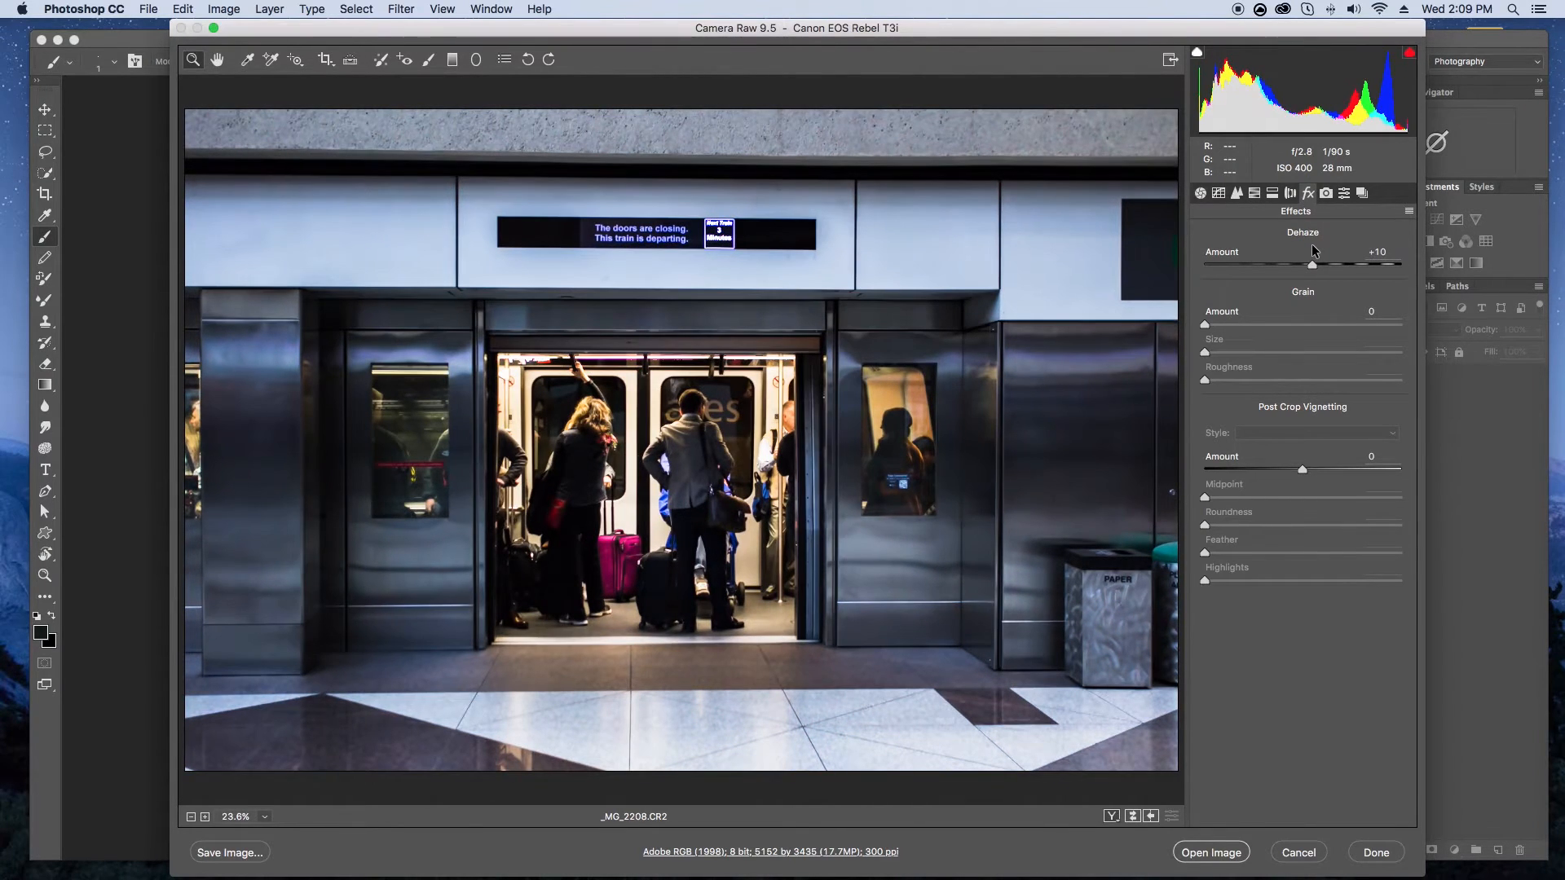
left_click(1312, 262)
- Set the basic adjustments to shadows -5 and clarity +1
left_click(1202, 193)
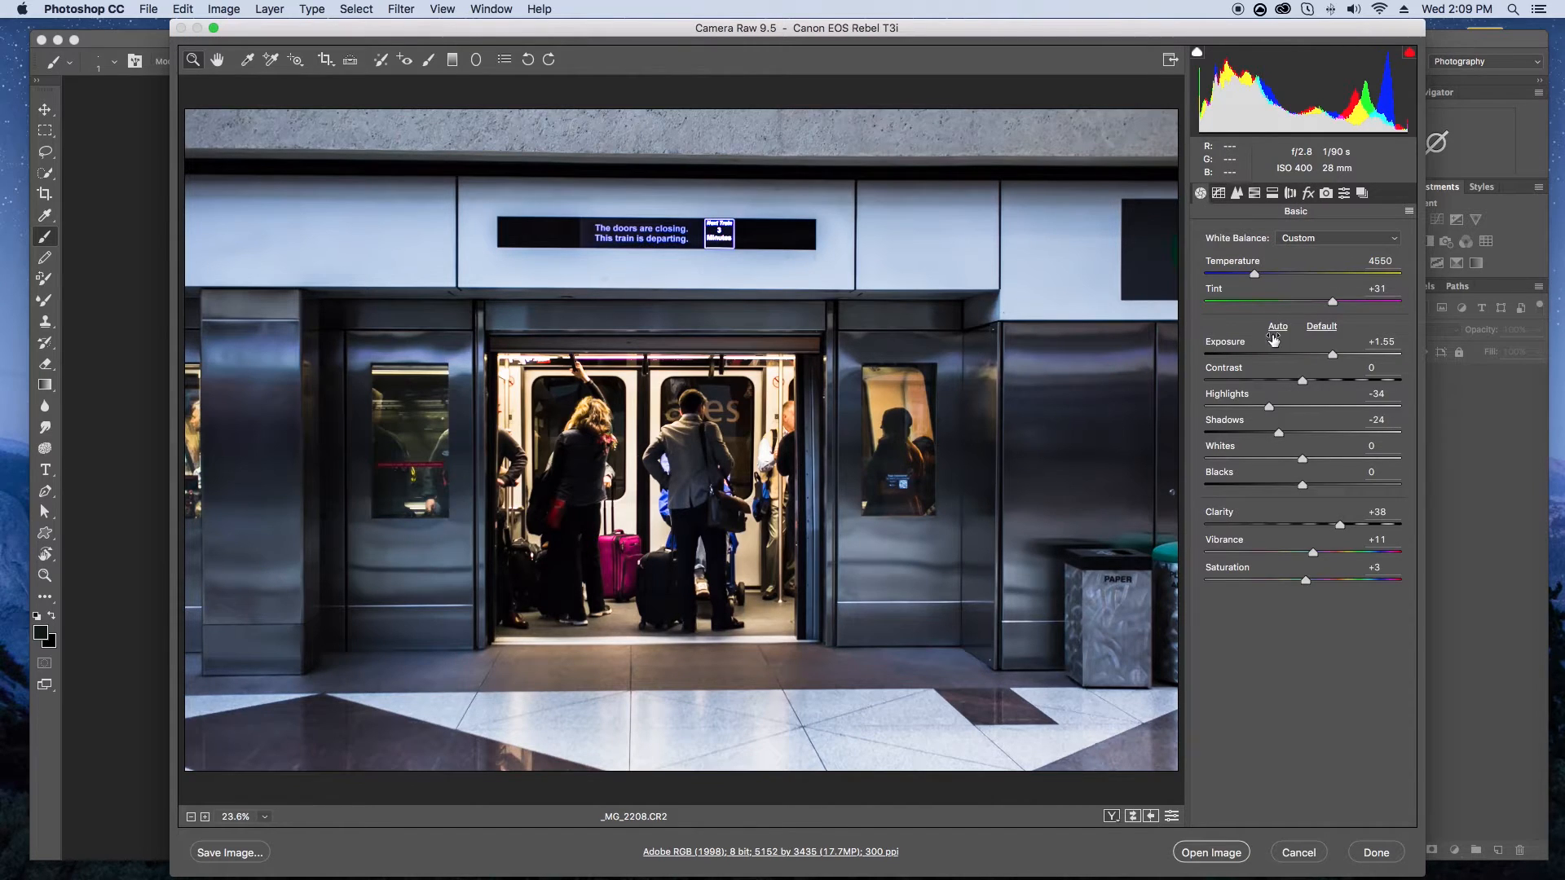
mouse_move(1277, 434)
left_mouse_down()
mouse_move(1431, 417)
mouse_move(1294, 433)
left_mouse_up()
left_click_drag(1343, 526, 1303, 528)
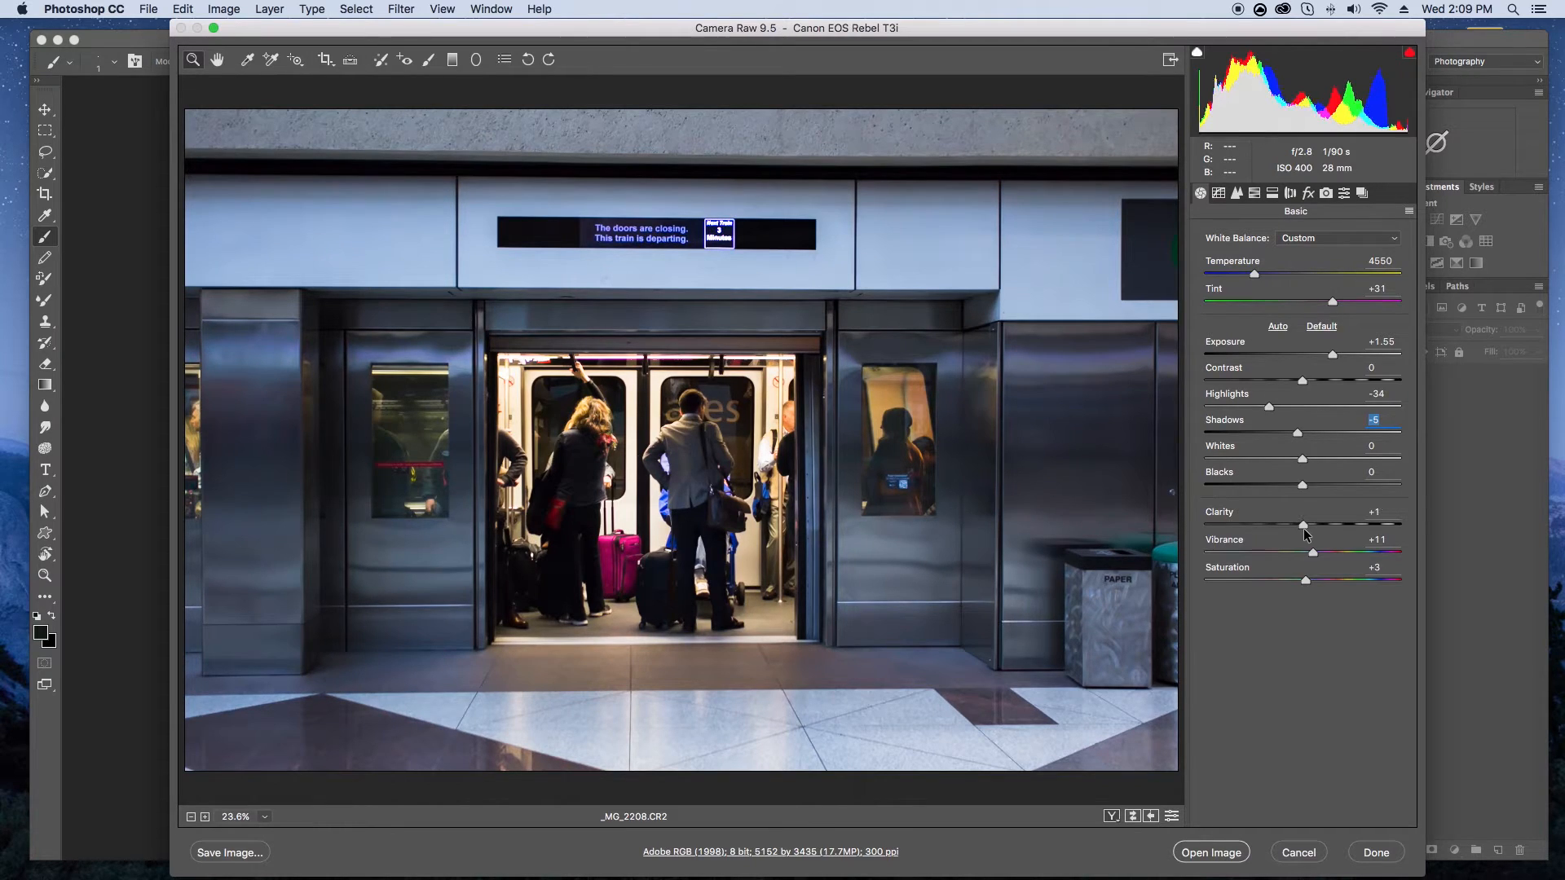
- Try adding film grain to the photo, returning the grain amount to 0
left_click(1308, 192)
left_click(1325, 193)
left_click(1308, 194)
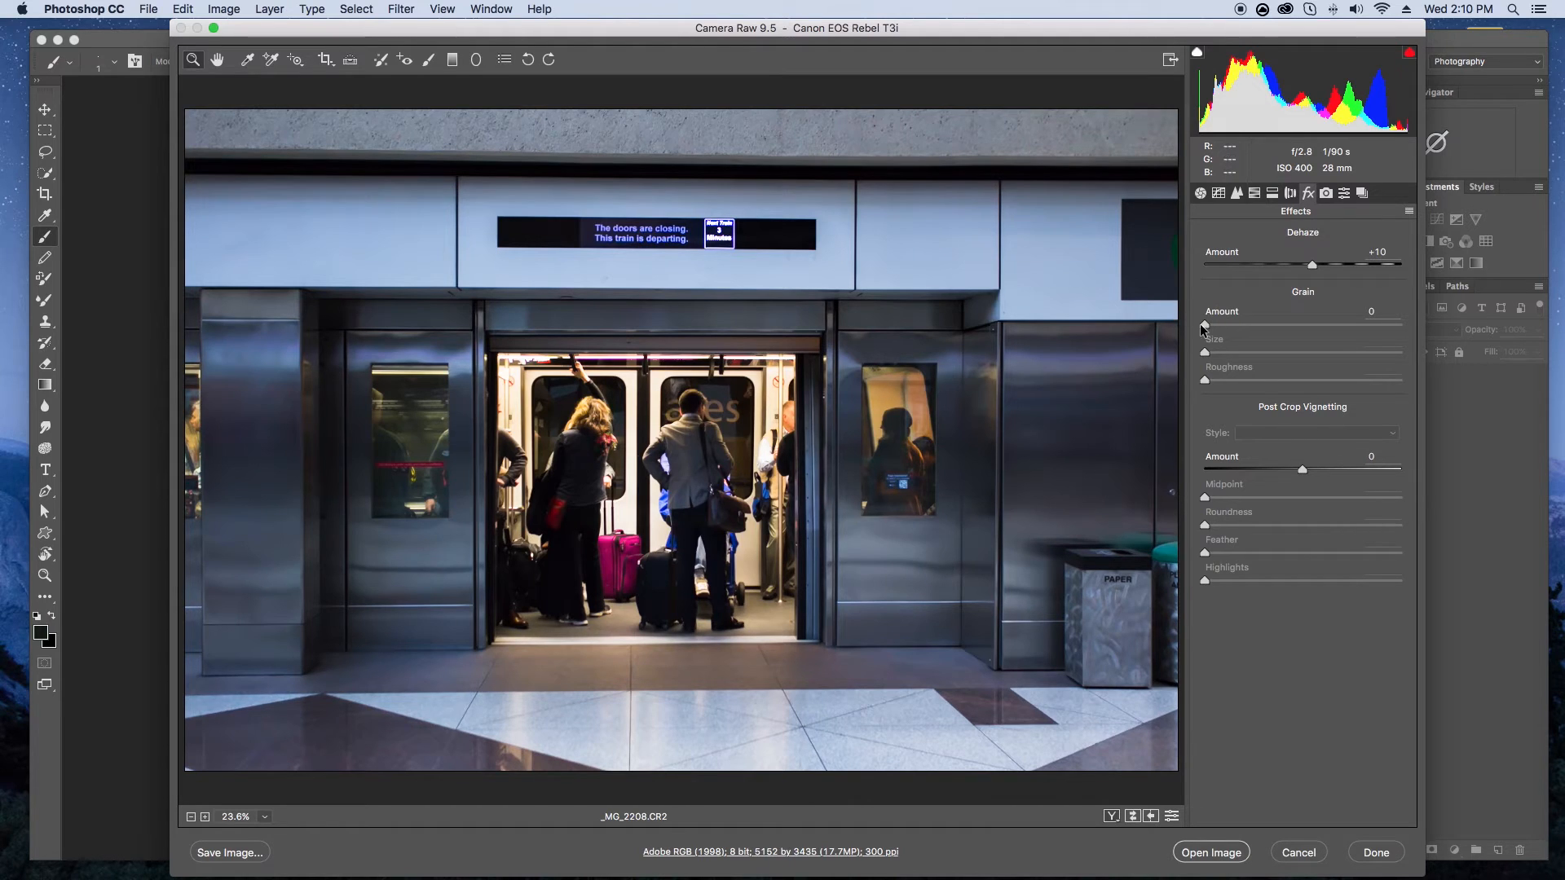
left_click_drag(1217, 327, 1297, 326)
left_click_drag(1352, 341, 1206, 326)
left_click(1348, 380)
- Add a darkening post-crop vignette with amount -32, midpoint 50, roundness +2 and feather 83, and raise its highlights
left_click_drag(1302, 468, 1366, 554)
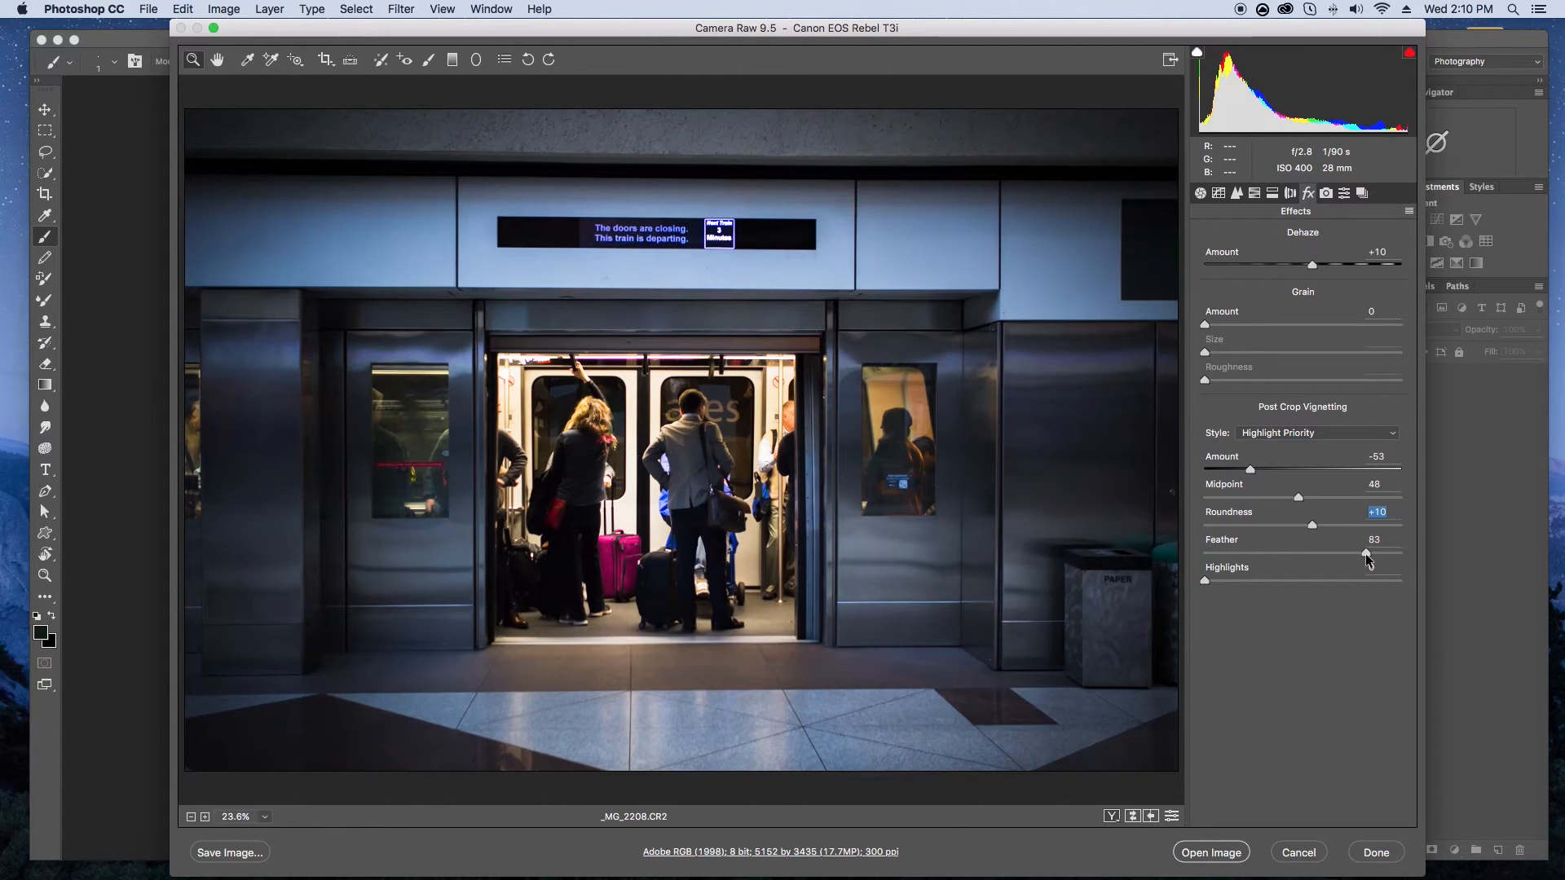
mouse_move(1250, 469)
left_mouse_down()
mouse_move(1288, 472)
mouse_move(1272, 472)
left_mouse_up()
mouse_move(1300, 507)
left_mouse_down()
mouse_move(1309, 526)
mouse_move(1276, 525)
mouse_move(1304, 526)
left_mouse_up()
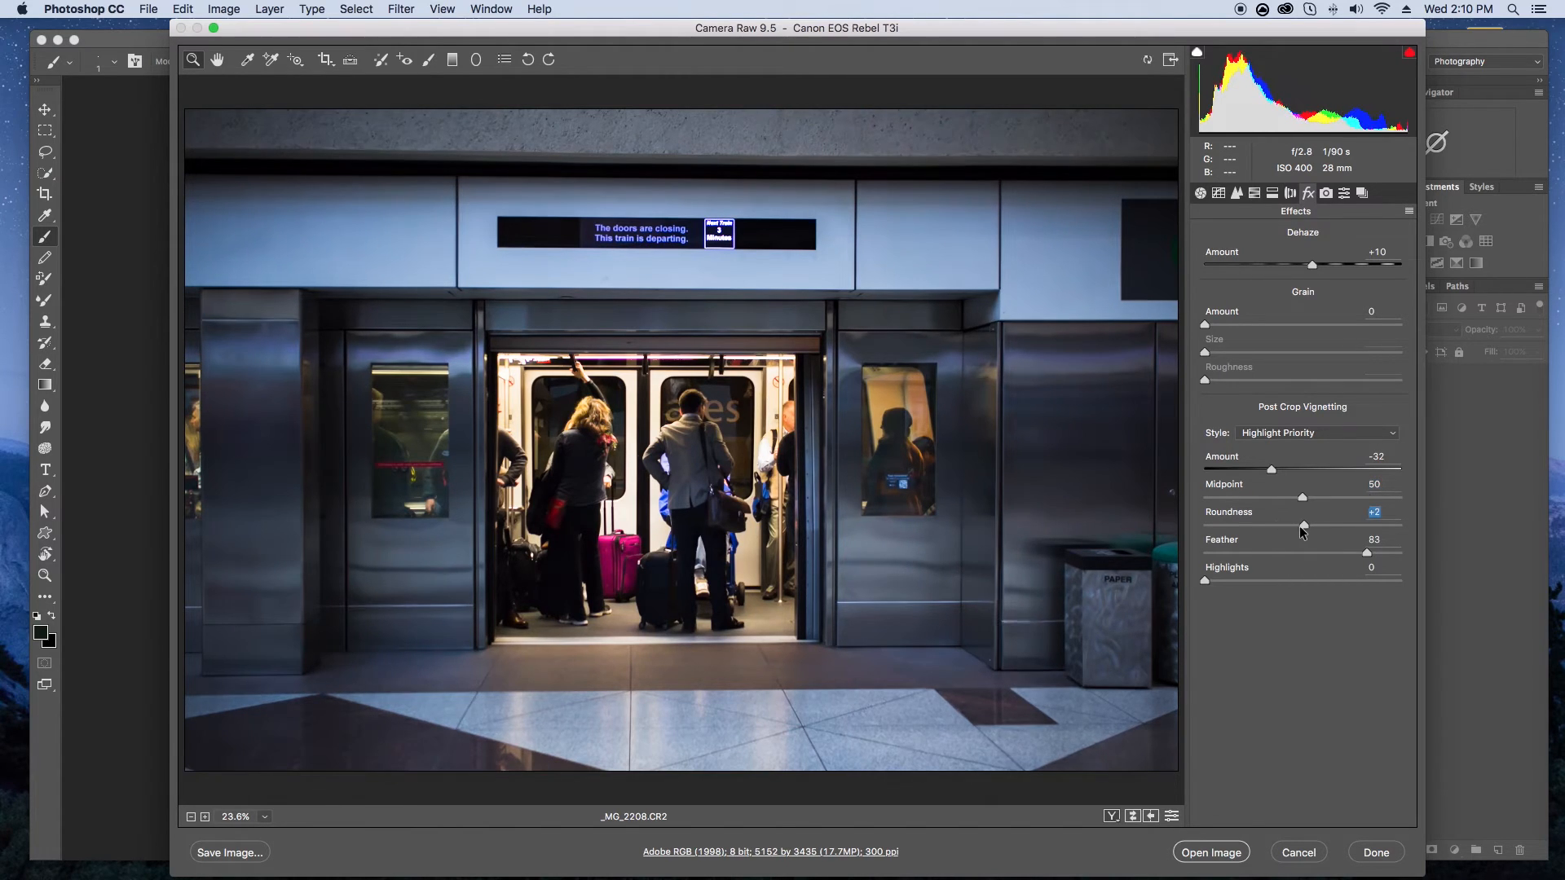
left_click_drag(1203, 581, 1236, 580)
- Set the camera calibration profile to Camera Neutral, keeping the 2012 (Current) process
left_click(1326, 192)
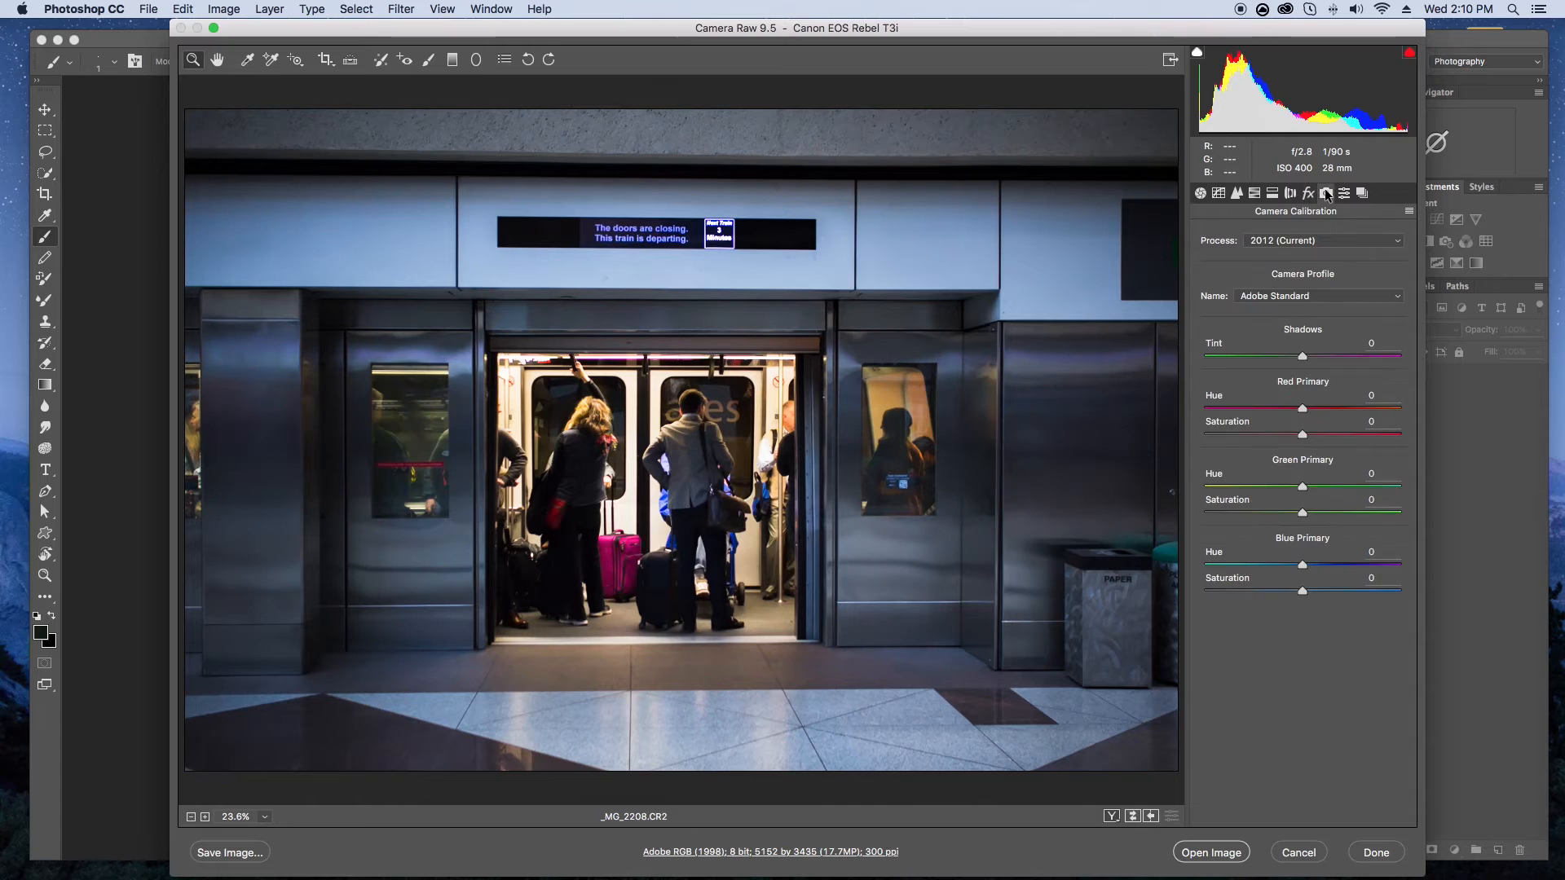
left_click(1288, 240)
left_click(1288, 243)
left_click(1277, 296)
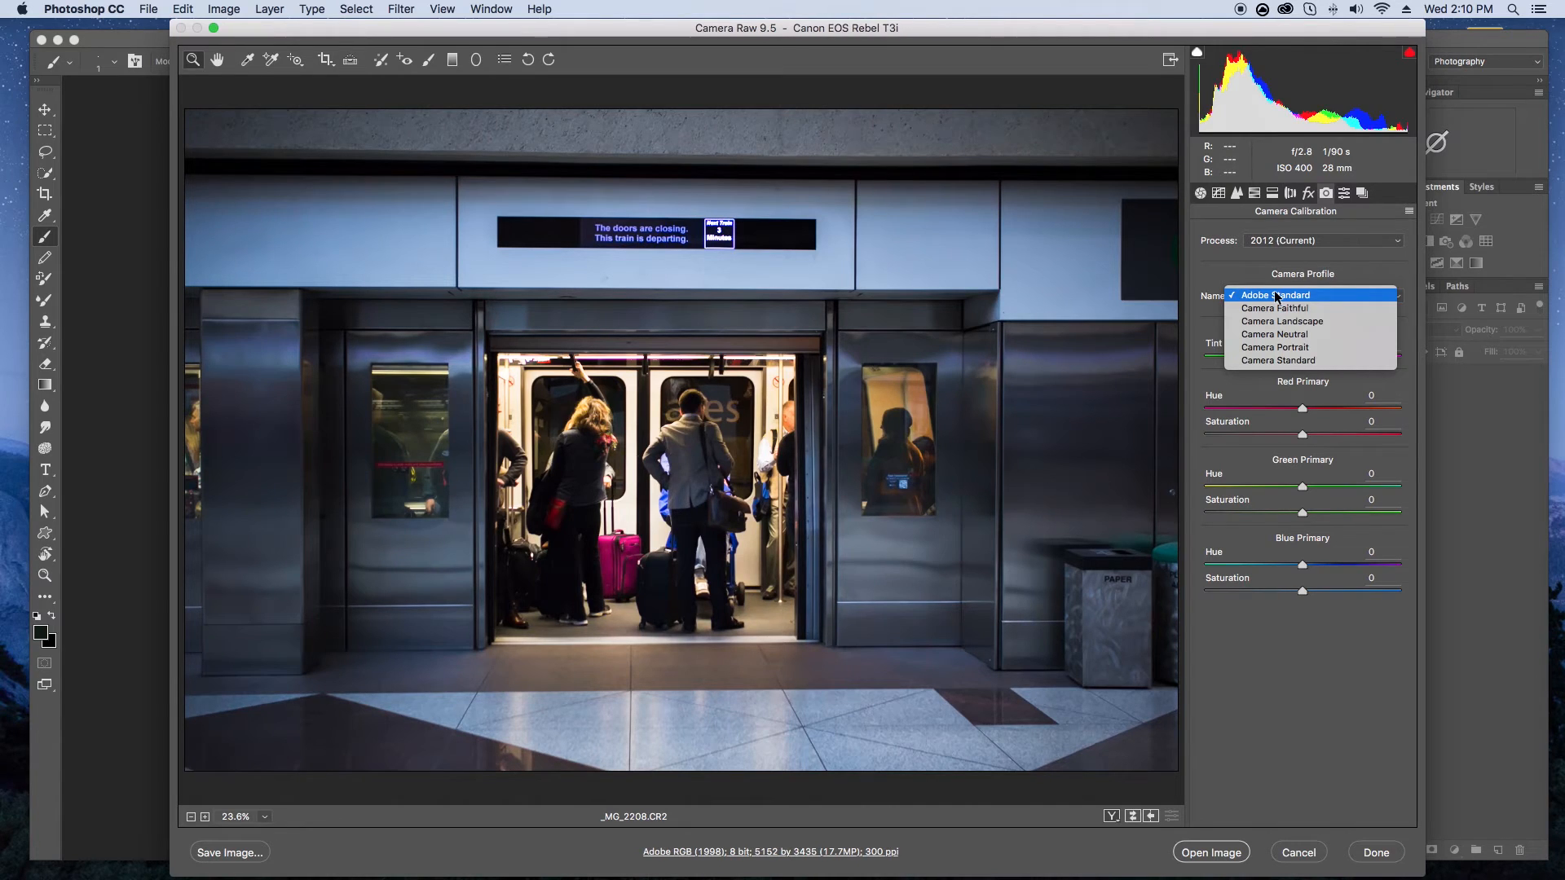
left_click(1271, 334)
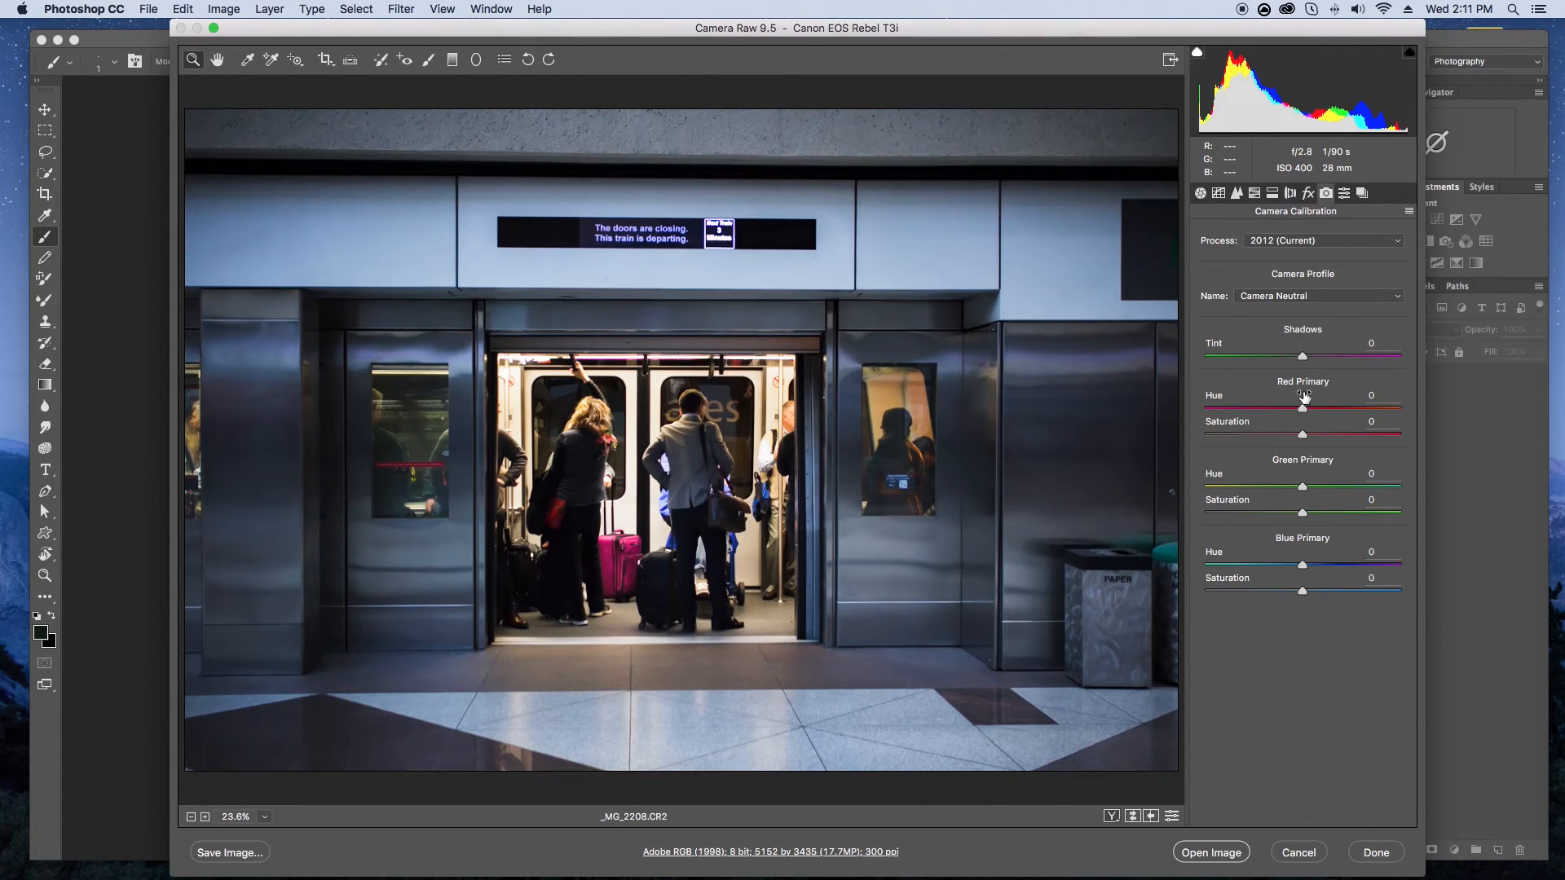
- Try calibrating the red primary to hue +35 and saturation -33, and the green primary to hue +18 and saturation +50
left_click_drag(1302, 408, 1343, 409)
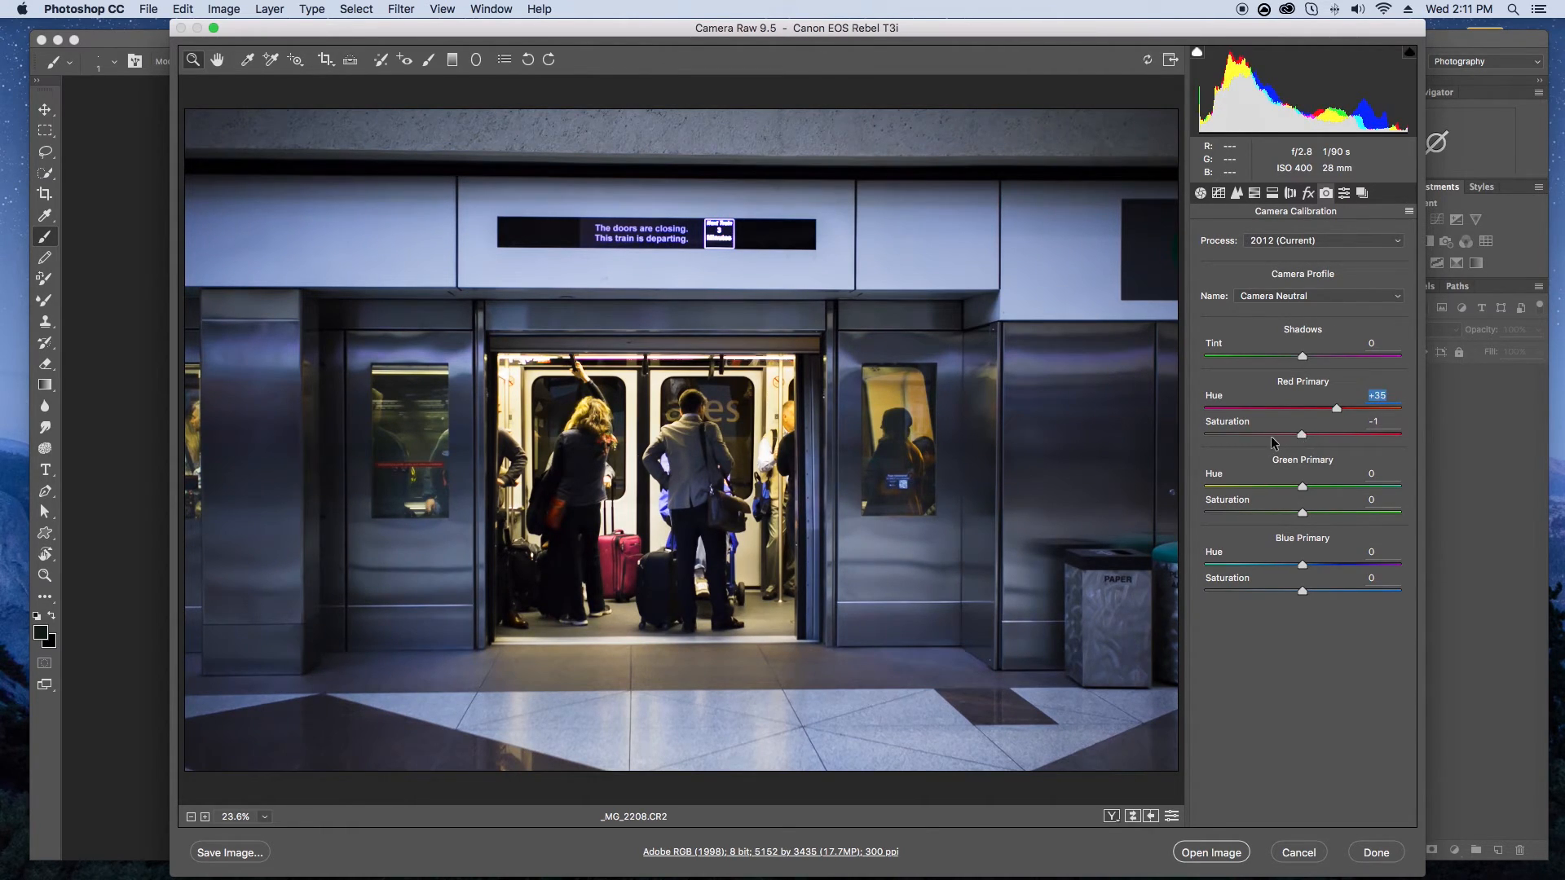
left_click_drag(1244, 440, 1367, 515)
left_click(1264, 514)
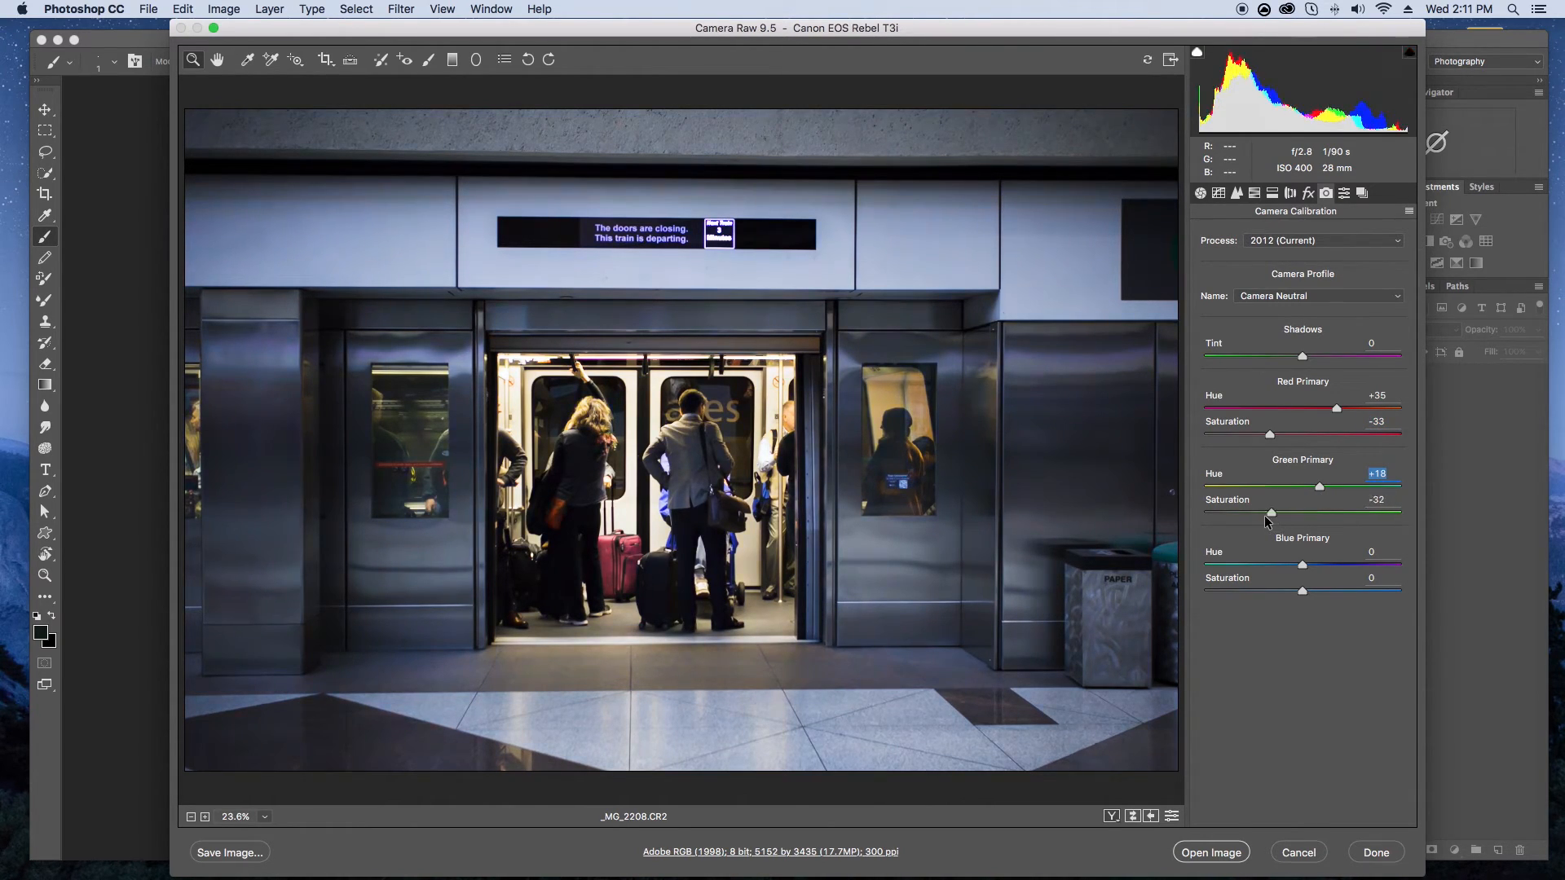
left_click(1287, 514)
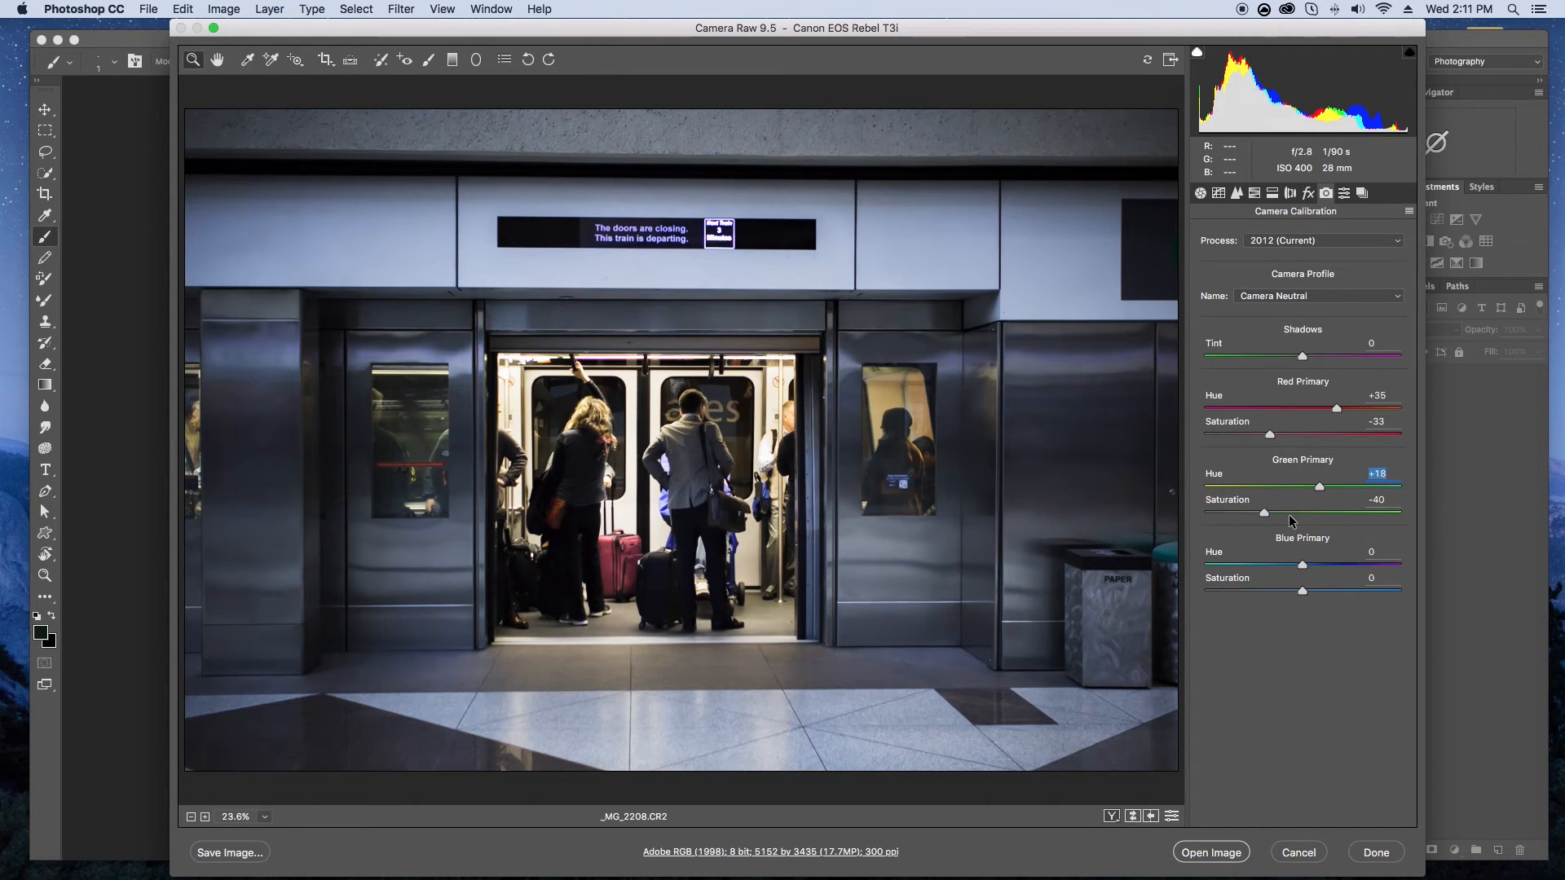
left_click(1351, 512)
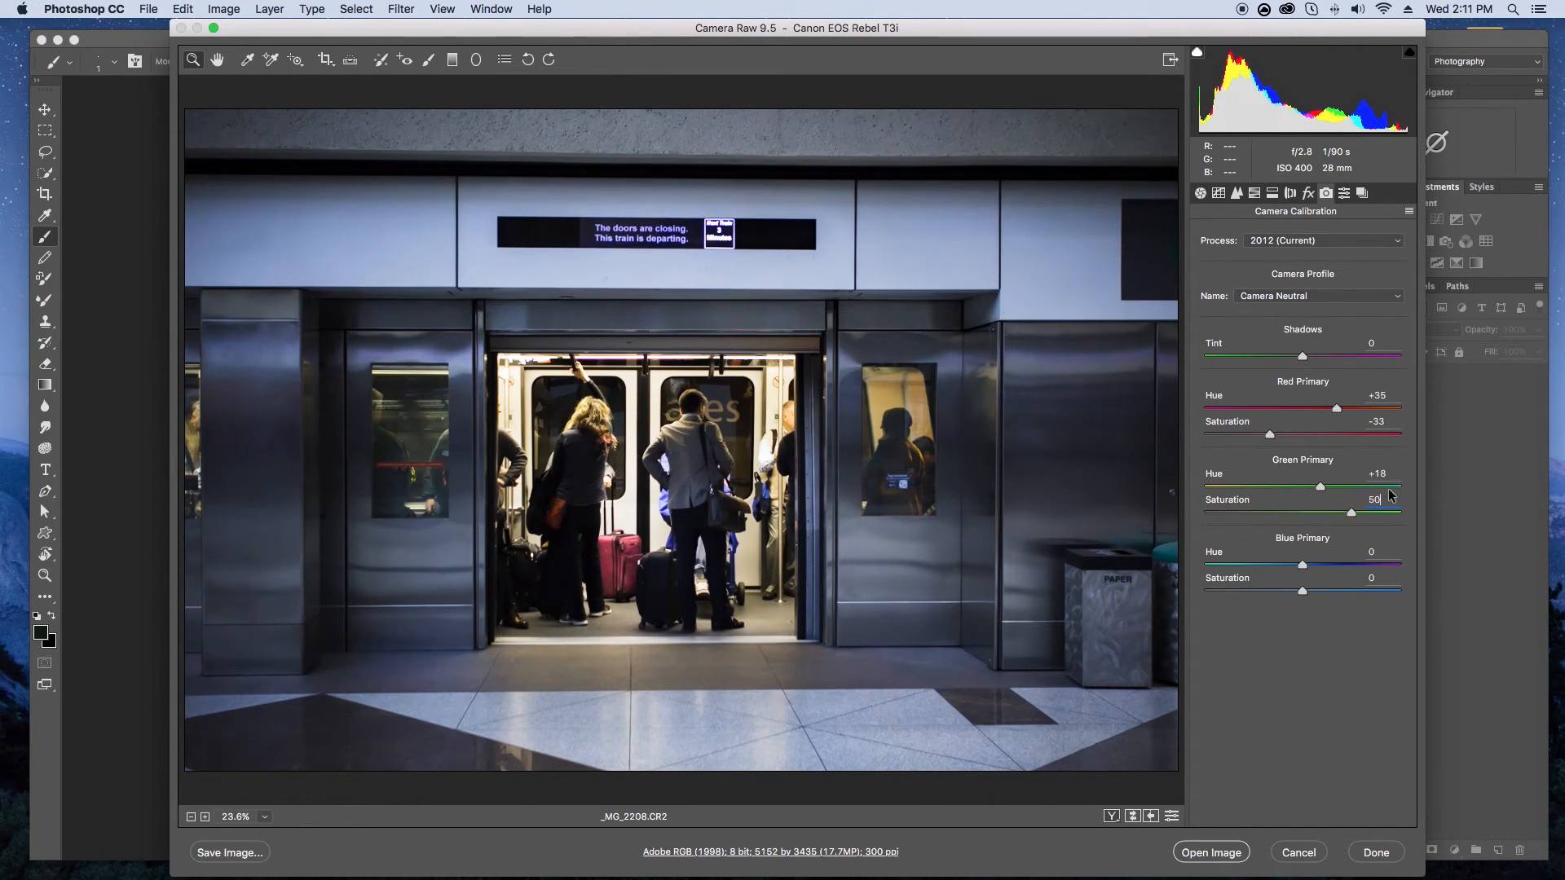
- Reset the hue and saturation of the red and green primaries to 0
left_click(1385, 474)
type("0")
key("Return")
left_click(1376, 396)
type("0")
key("Return")
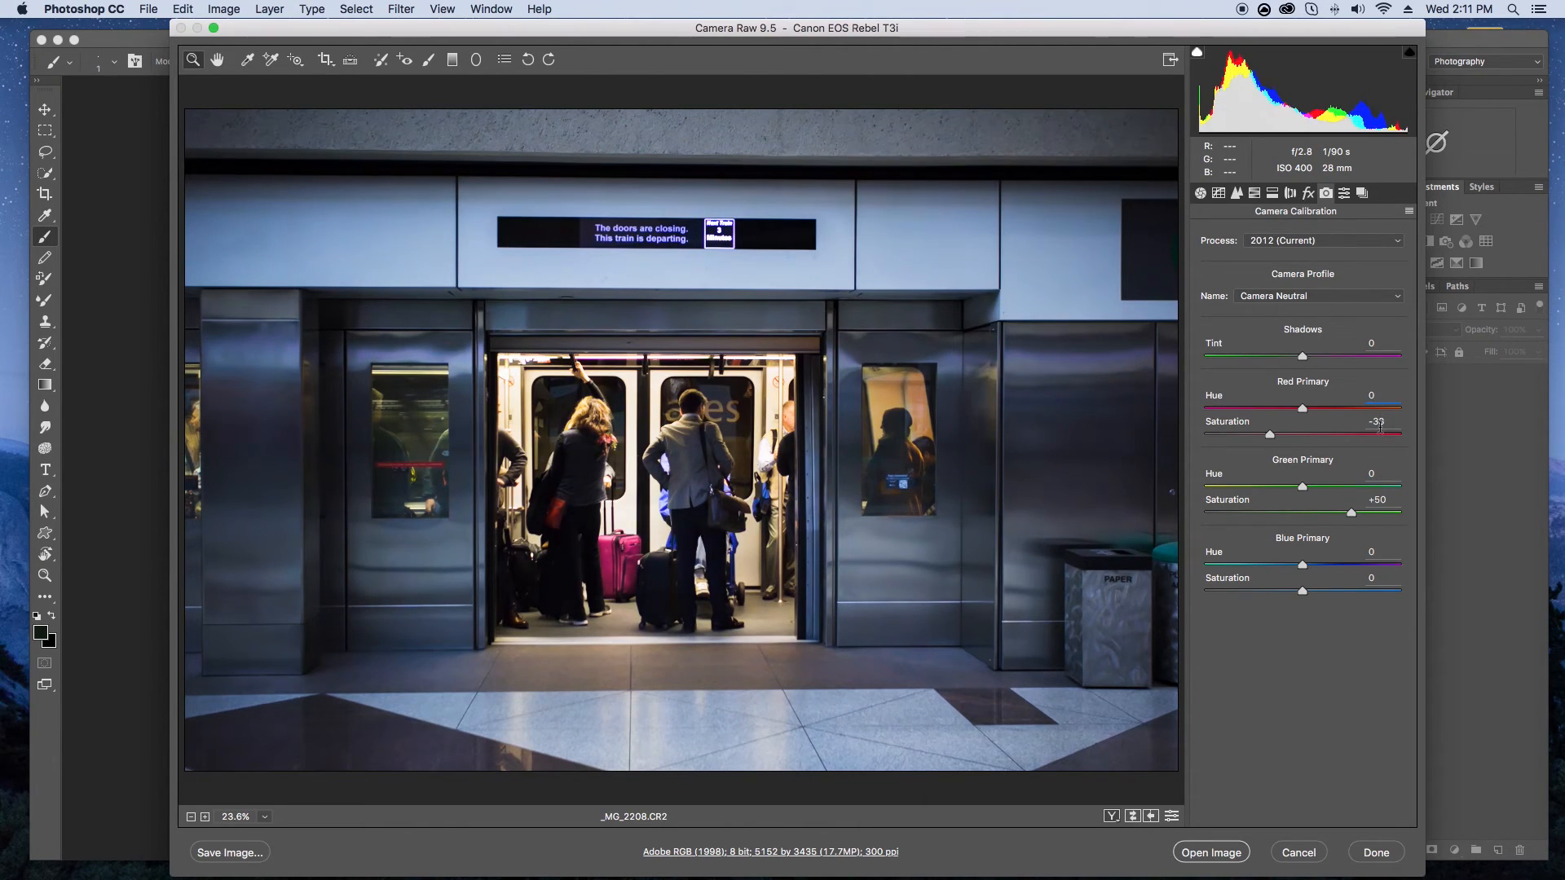
type("0")
key("Return")
type("0")
key("Return")
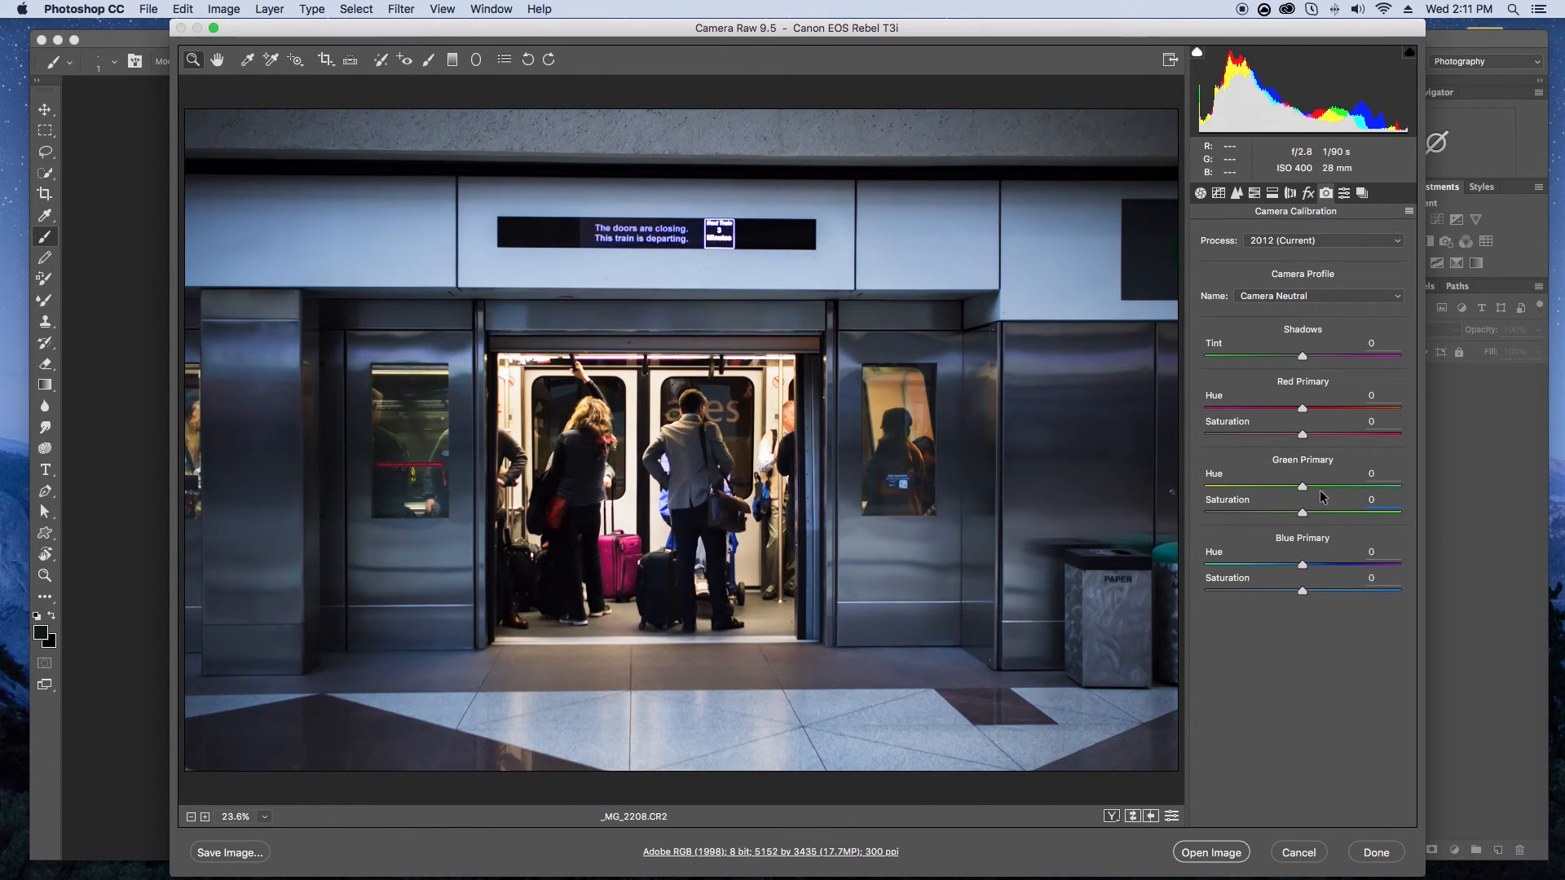
- Compare the photo before and after editing in the side-by-side and split preview layouts, and return to the single view
left_click(1344, 193)
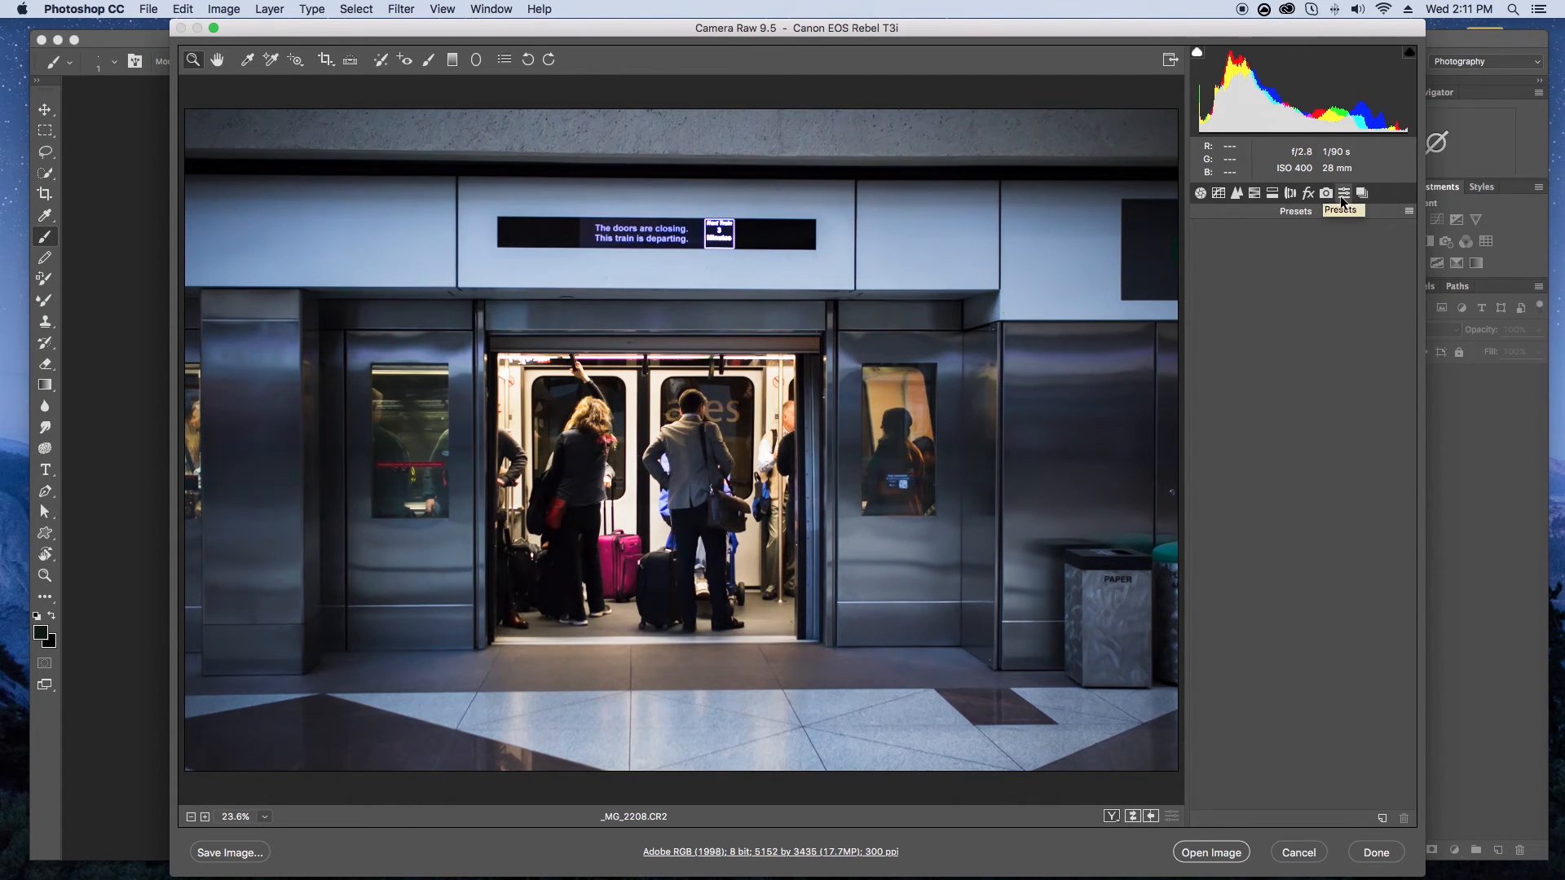
left_click(1326, 194)
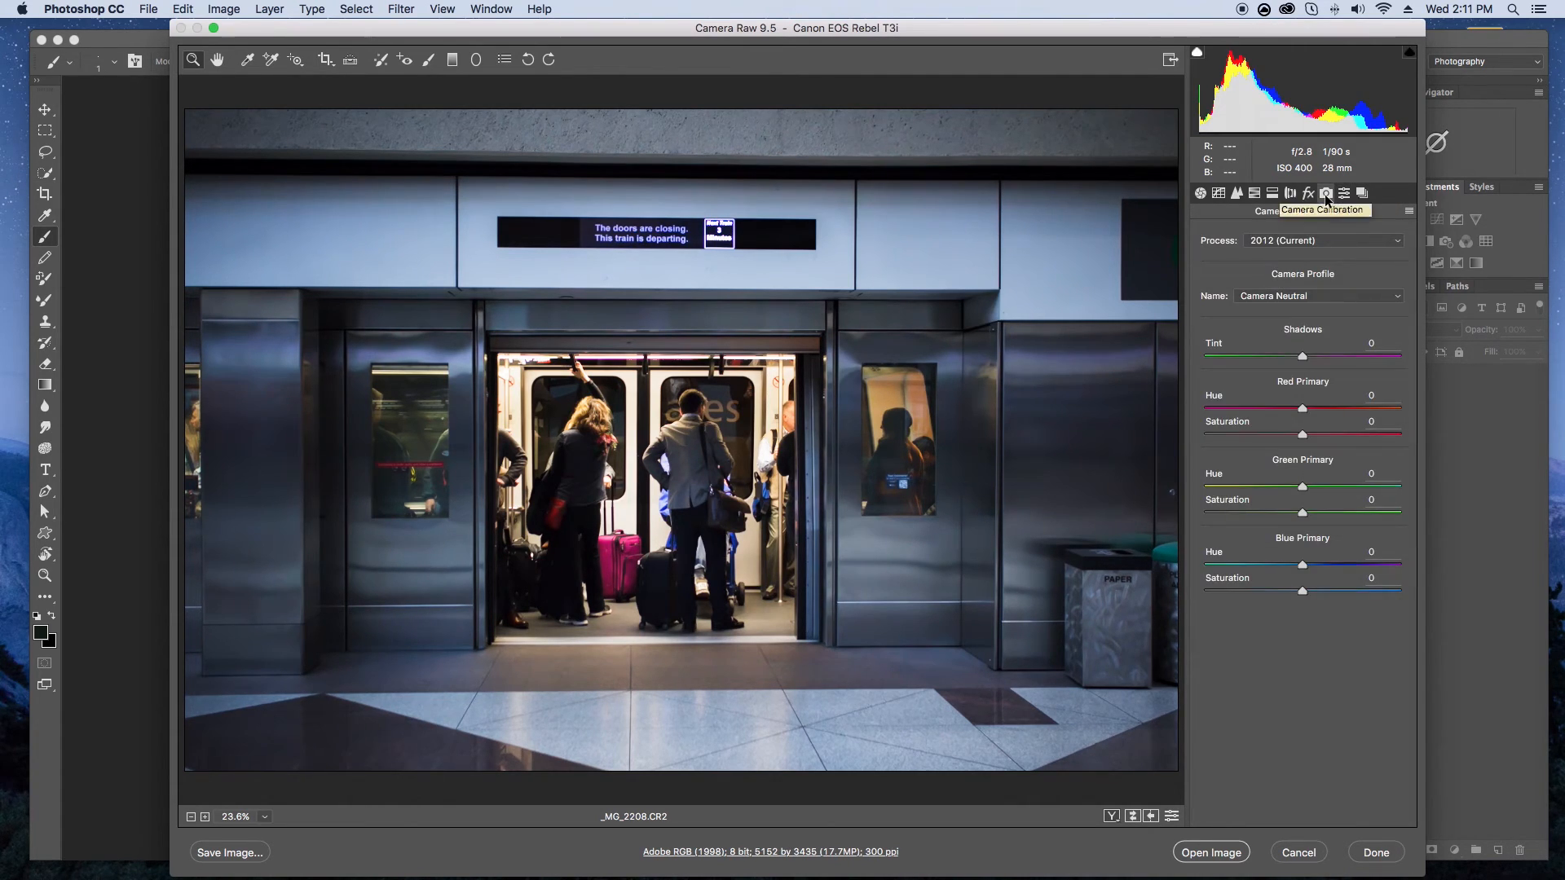
left_click(1108, 821)
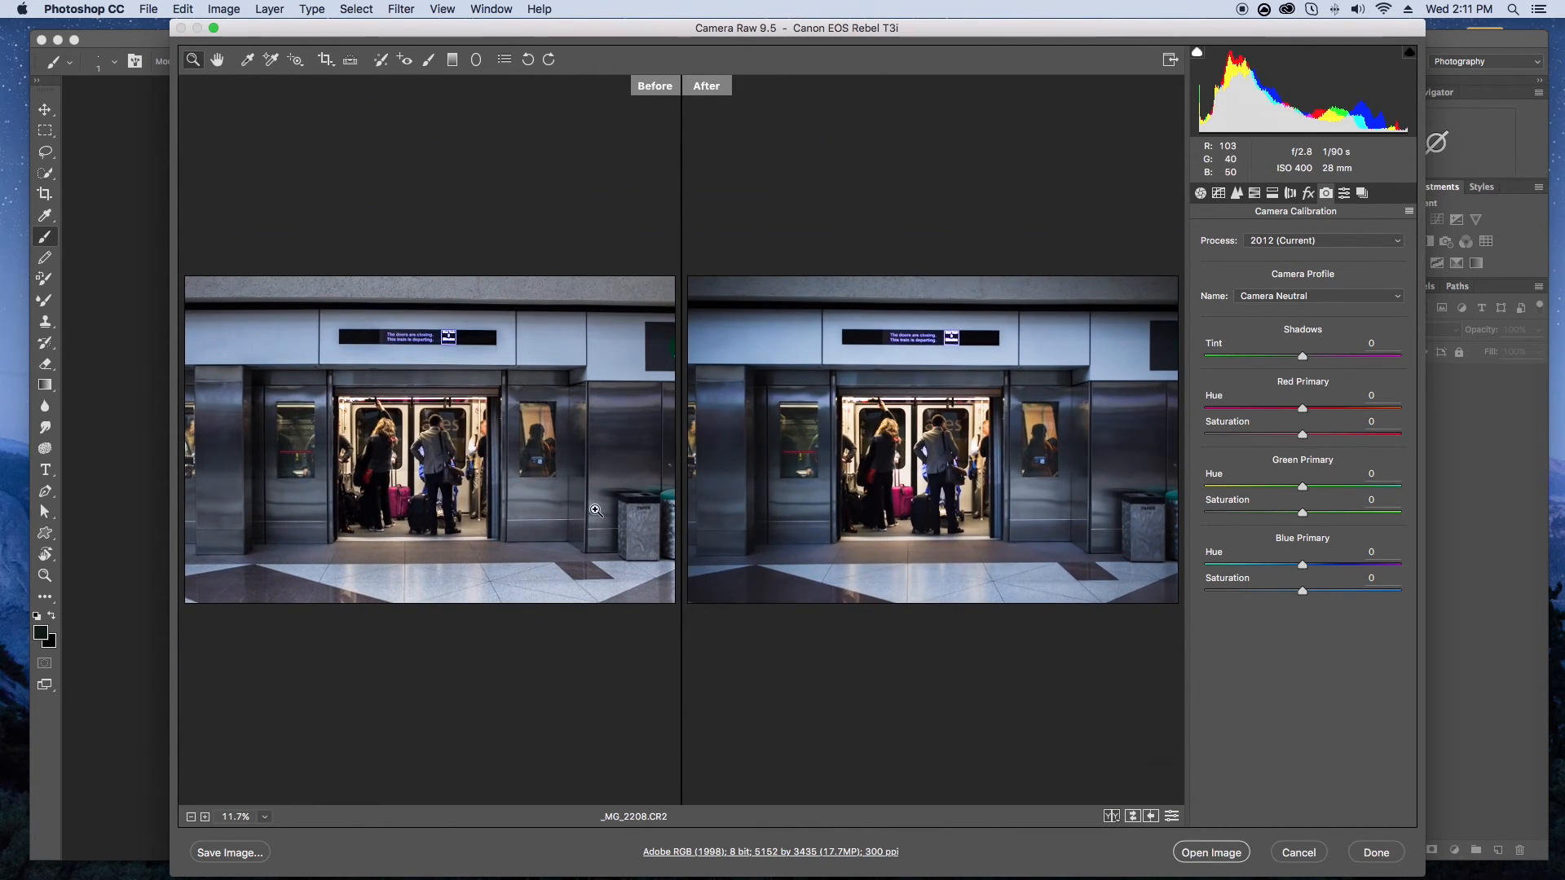
left_click(1113, 818)
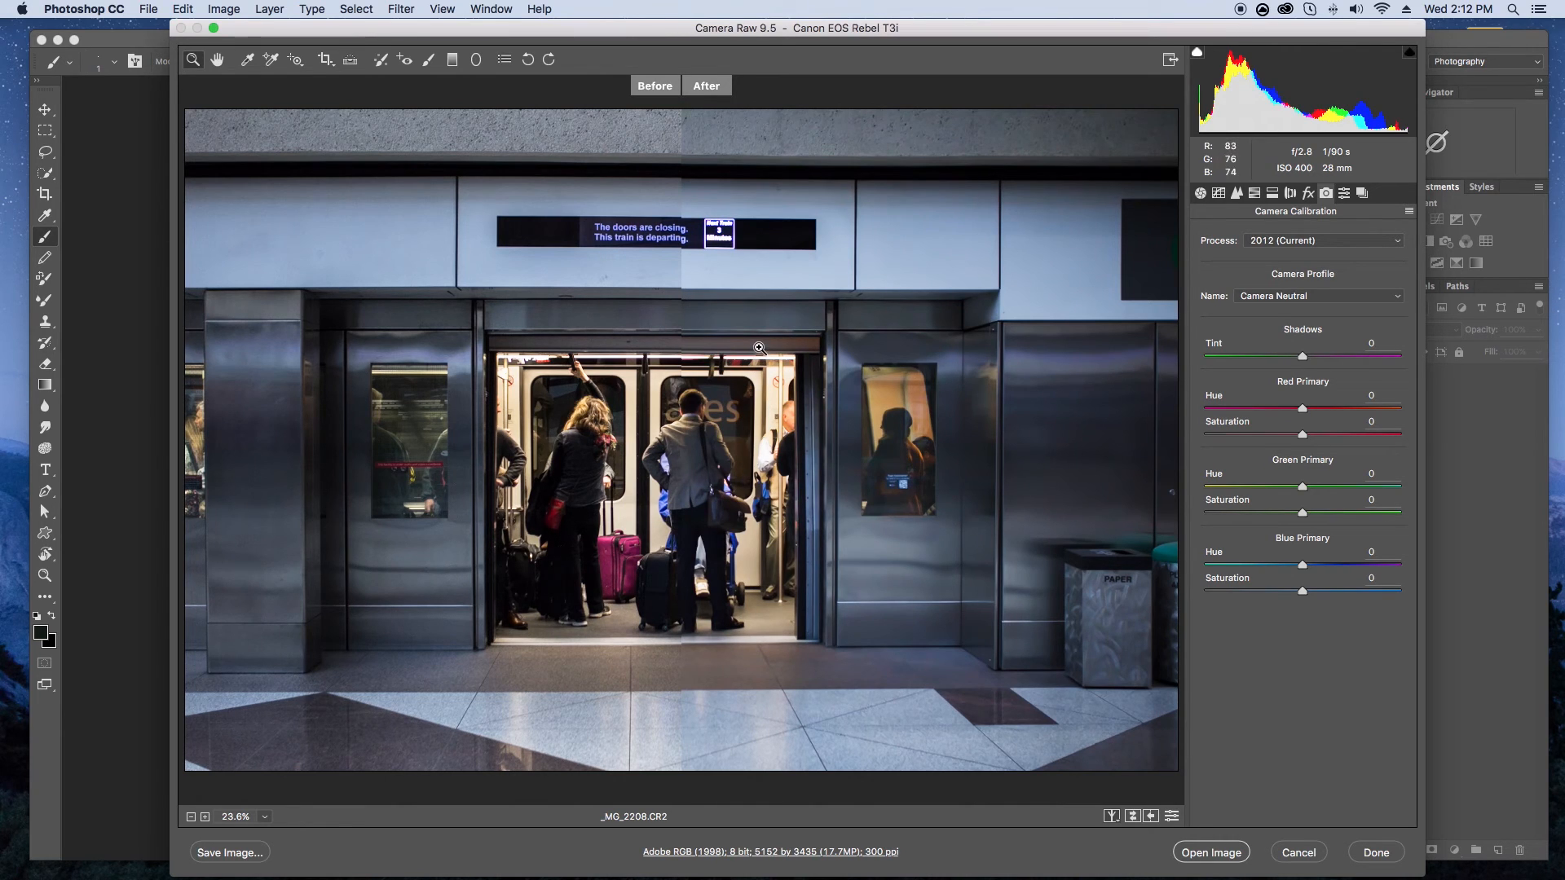
left_click(1110, 822)
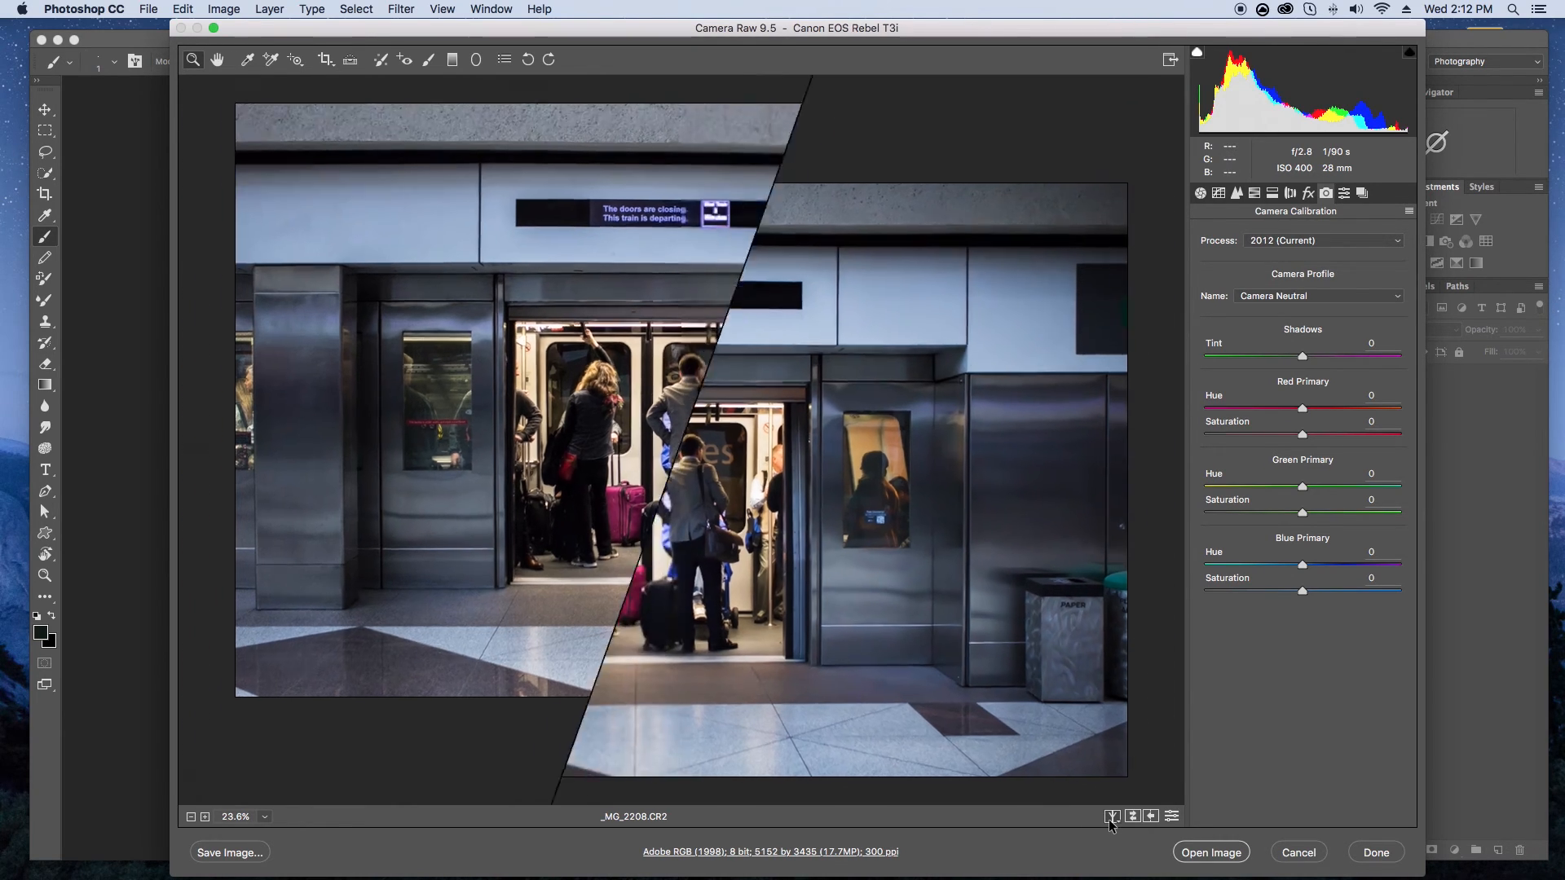
left_click(1109, 820)
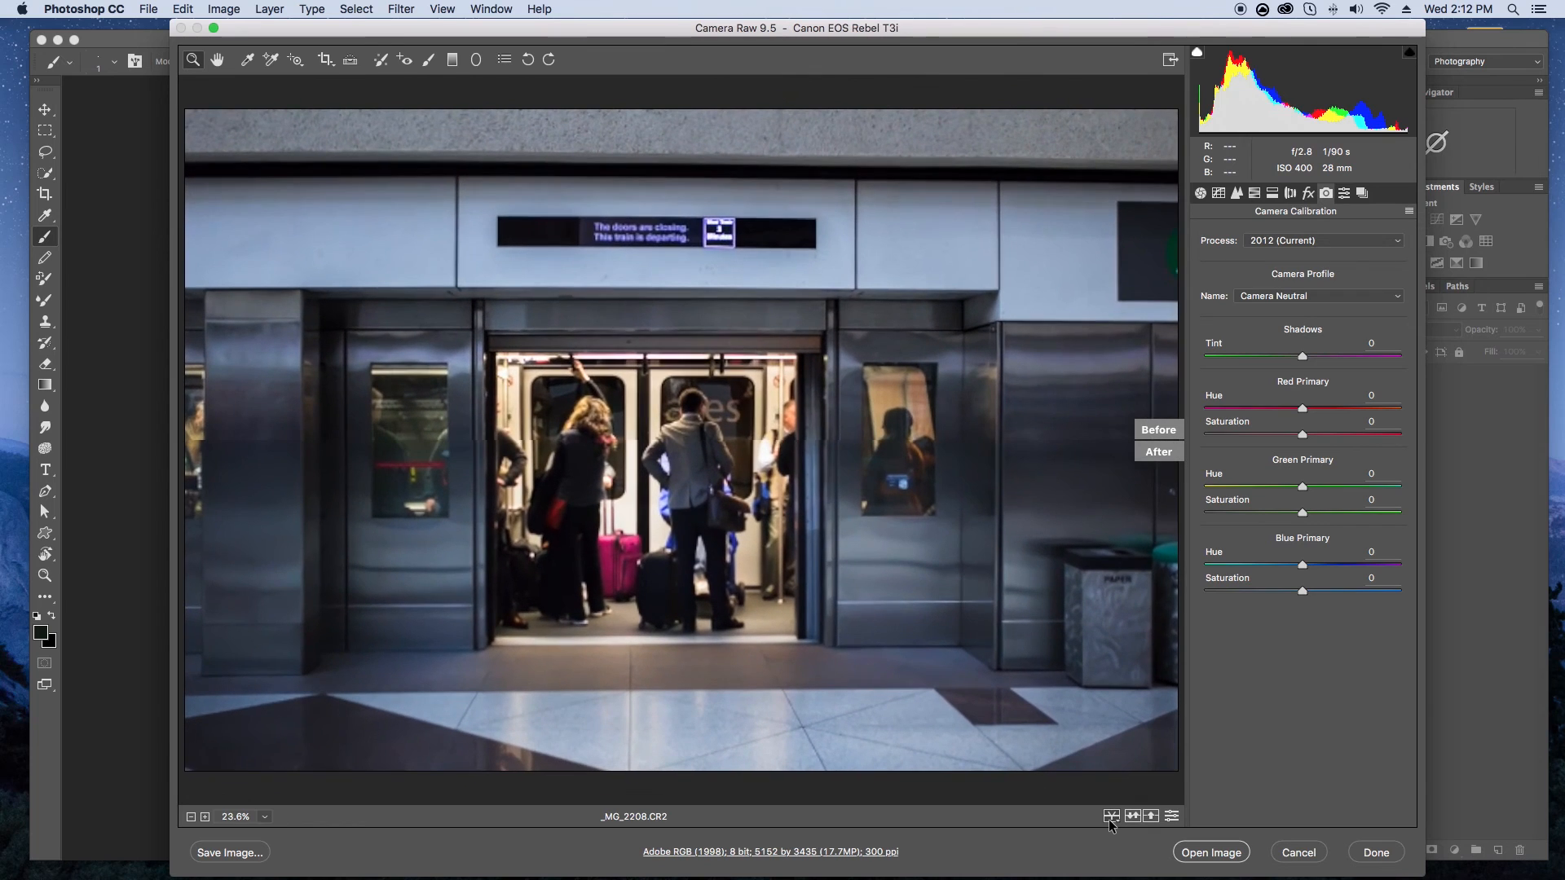
left_click(1109, 822)
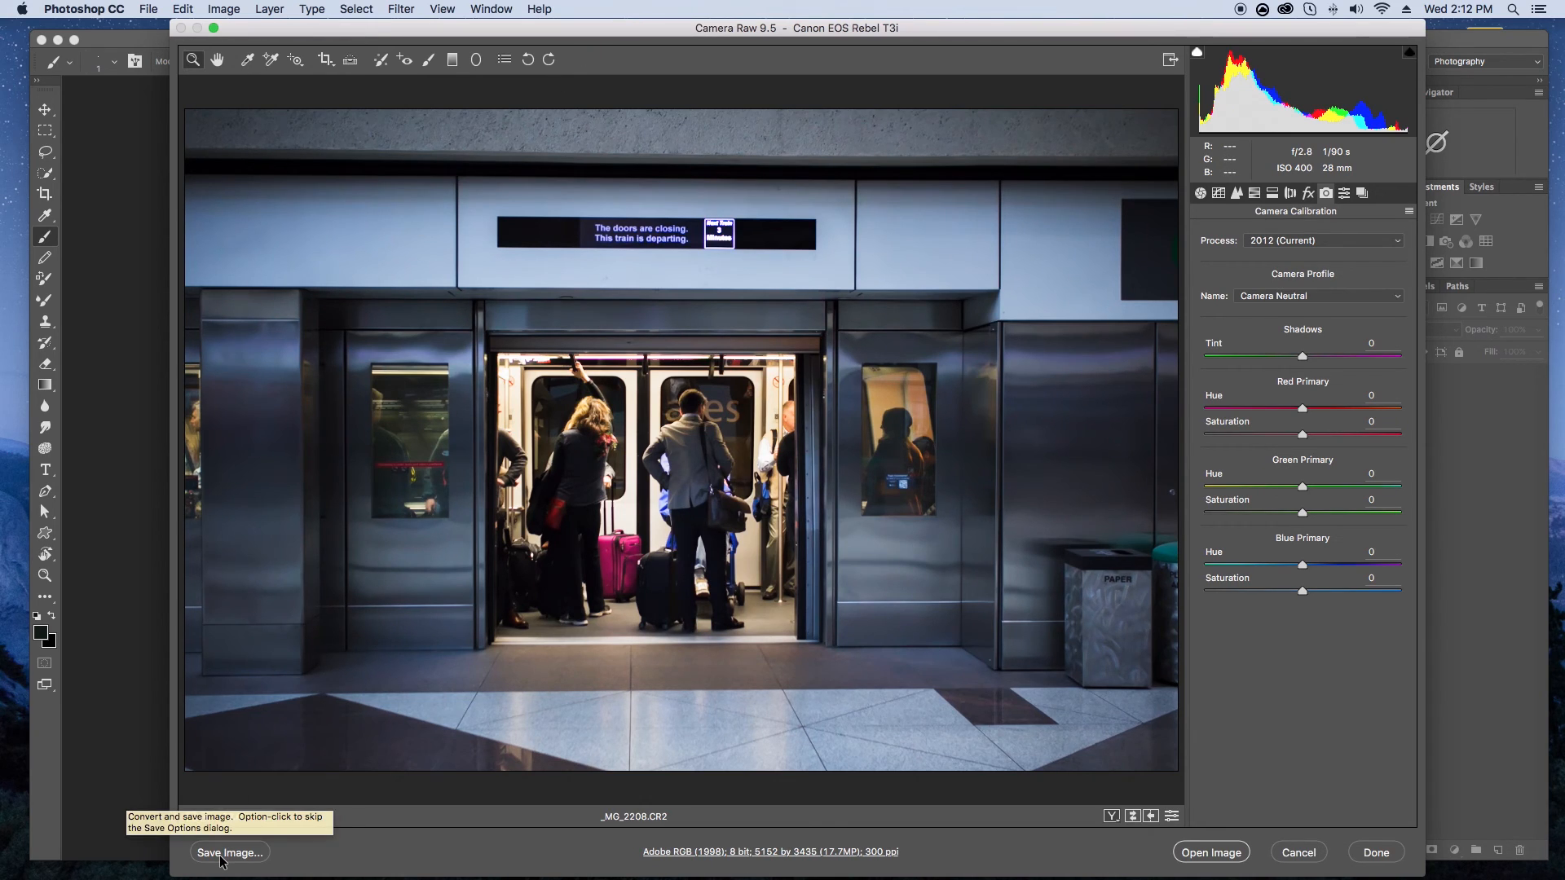
- Open the edited raw photo in Photoshop
left_click(1212, 862)
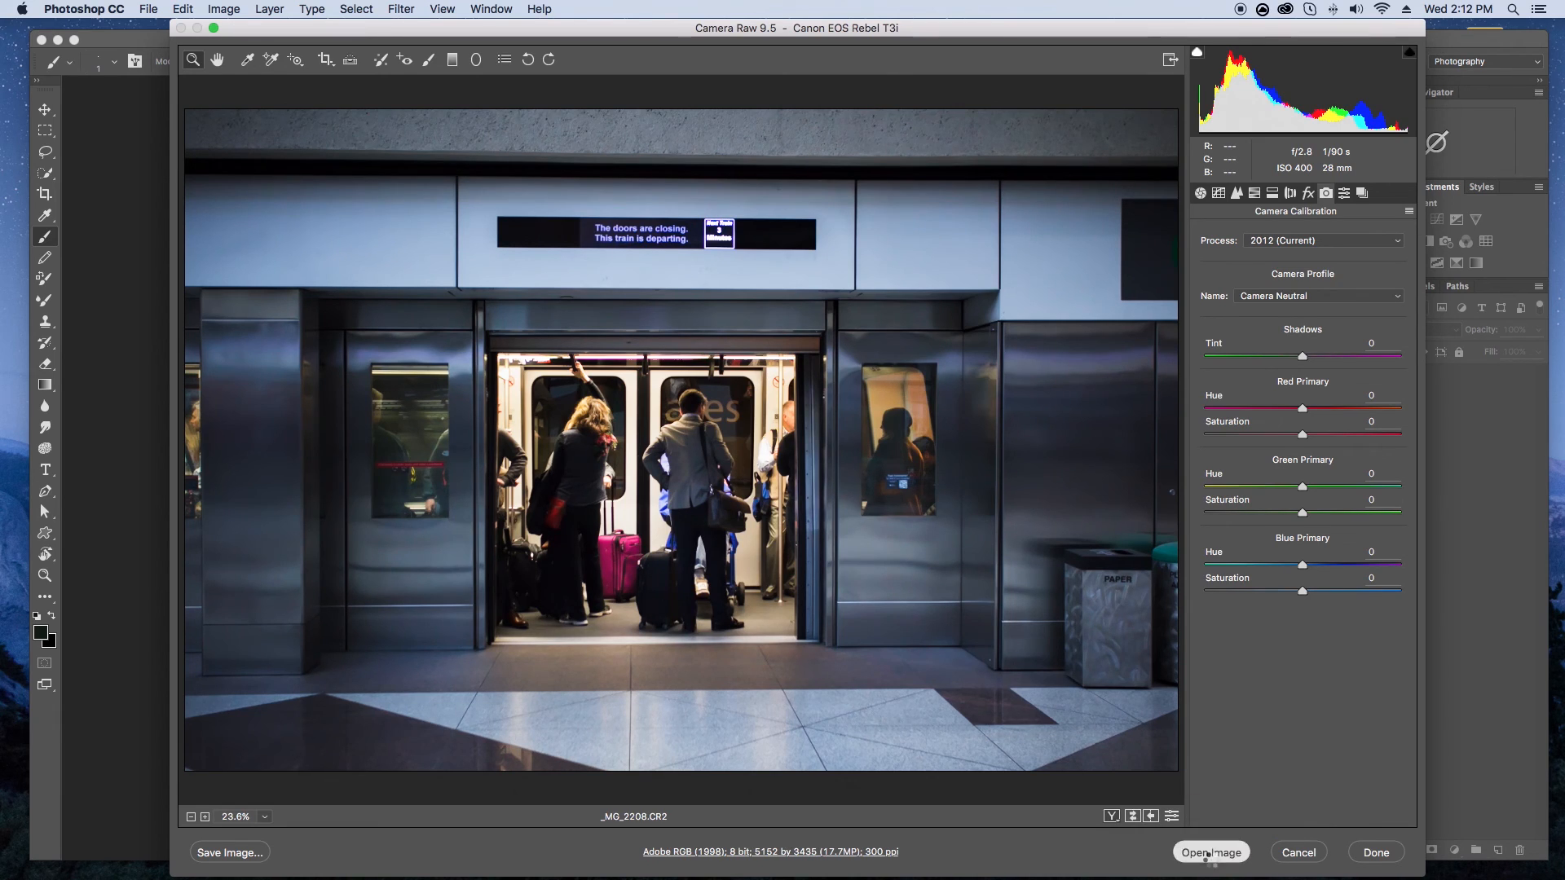